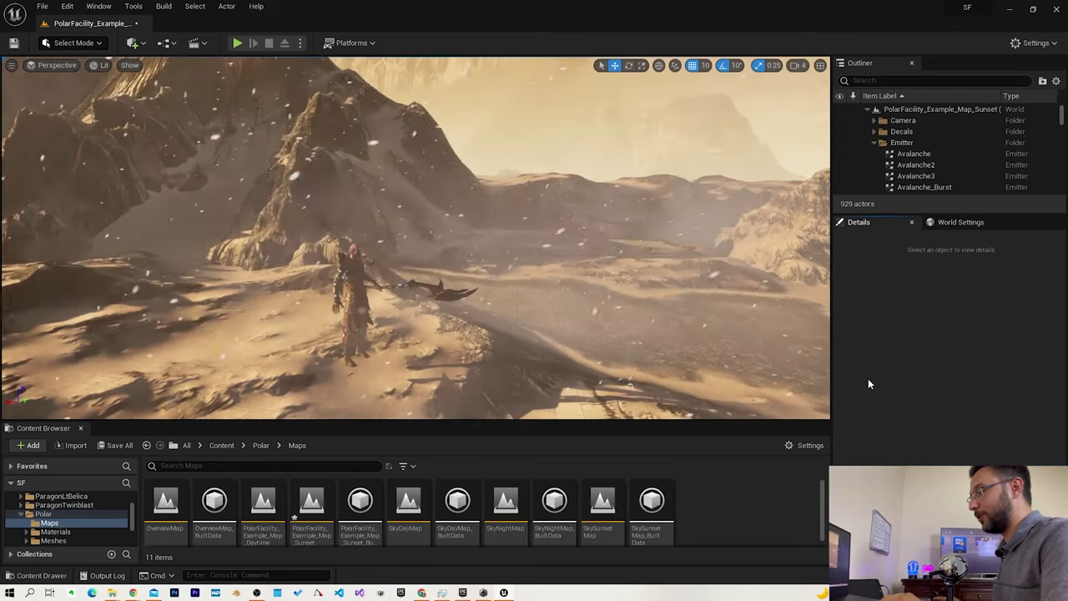
# Step: Filter the Outliner by 'camera' and delete the listed camera rigs and cine cameras
pyautogui.click(921, 80)
pyautogui.write('camera')
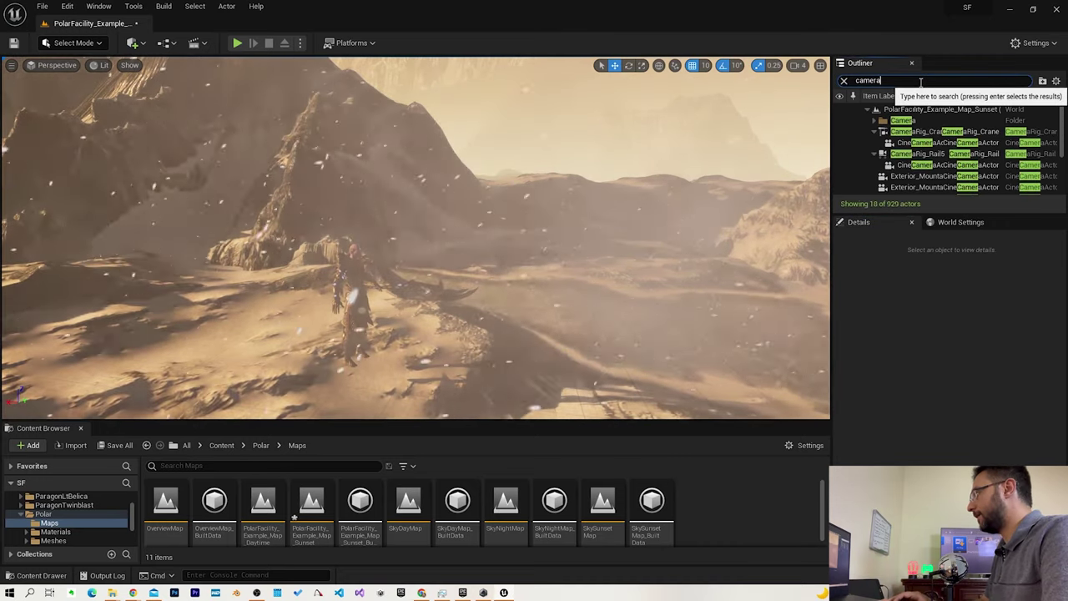
pyautogui.click(960, 131)
pyautogui.scroll(-5, 968, 167)
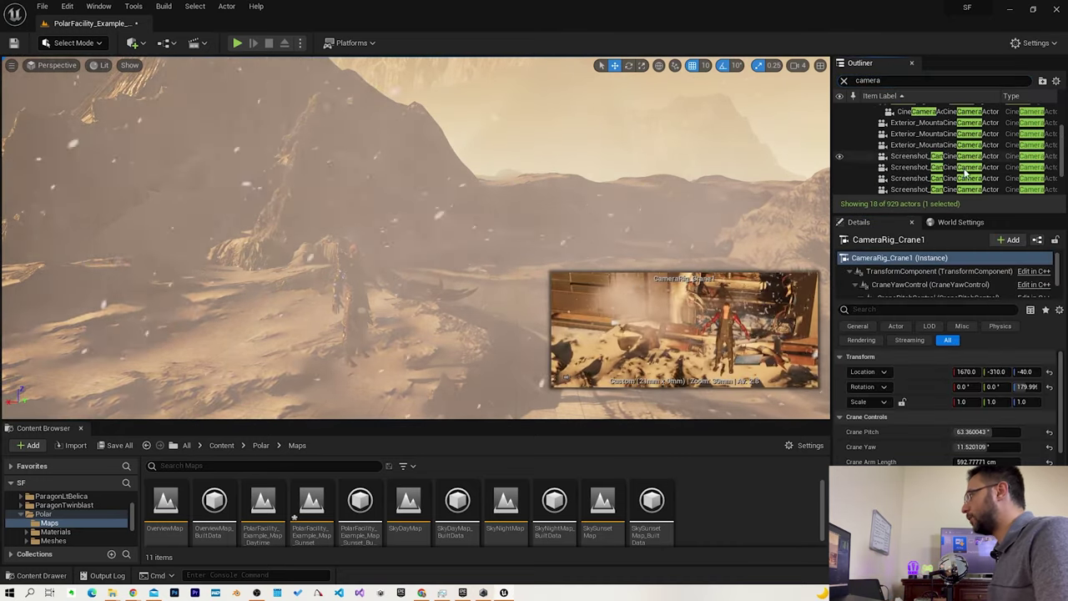
pyautogui.keyDown('shift'); pyautogui.click(953, 189); pyautogui.keyUp('shift')
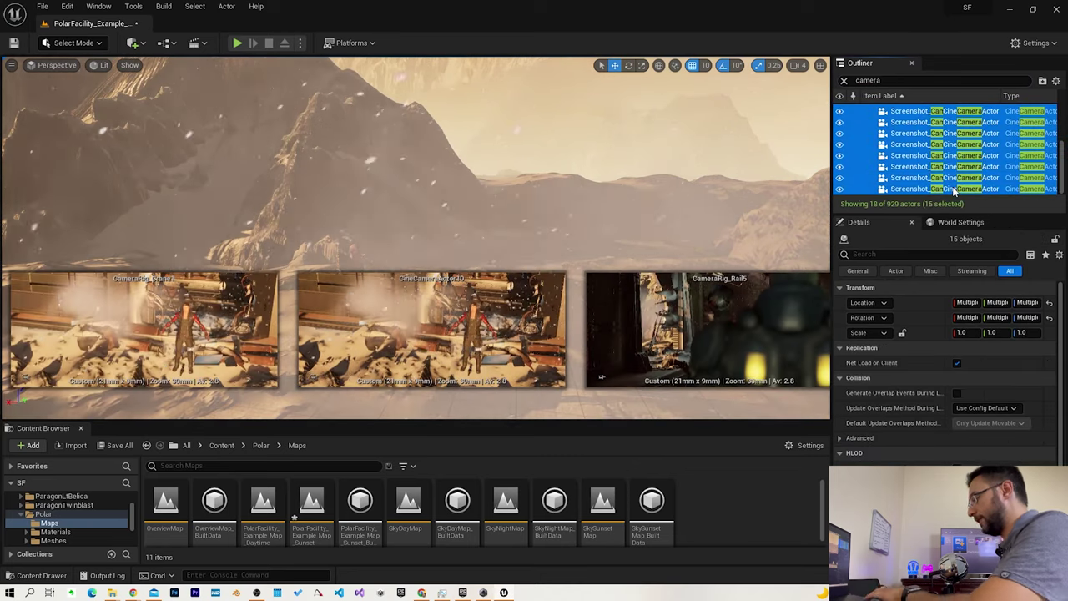
pyautogui.press('Delete')
pyautogui.click(596, 337)
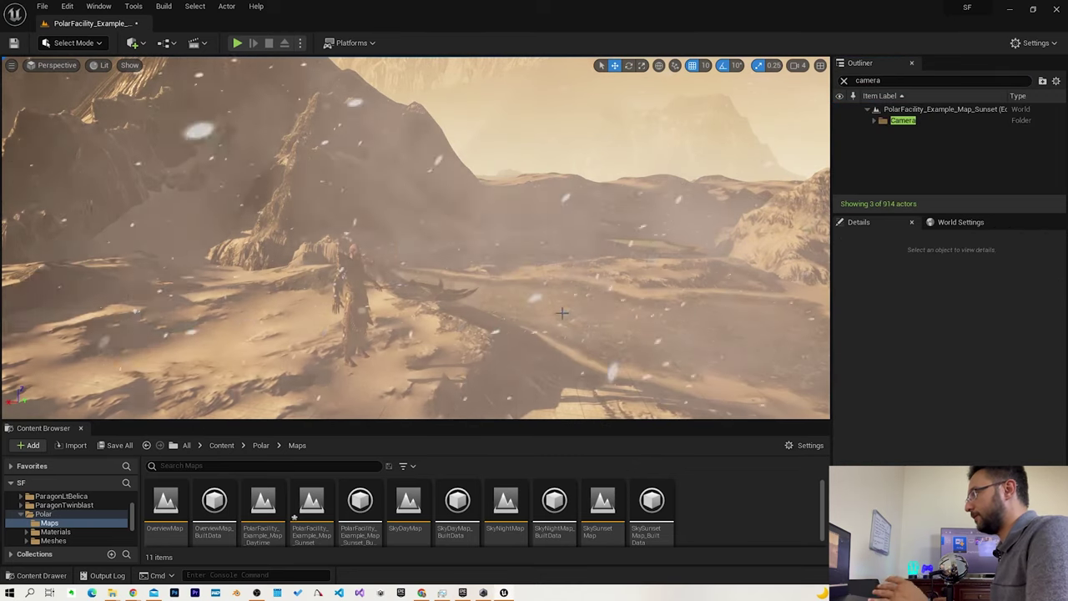
# Step: Delete the three remaining camera actors in the Camera folder, leaving it empty
pyautogui.click(64, 65)
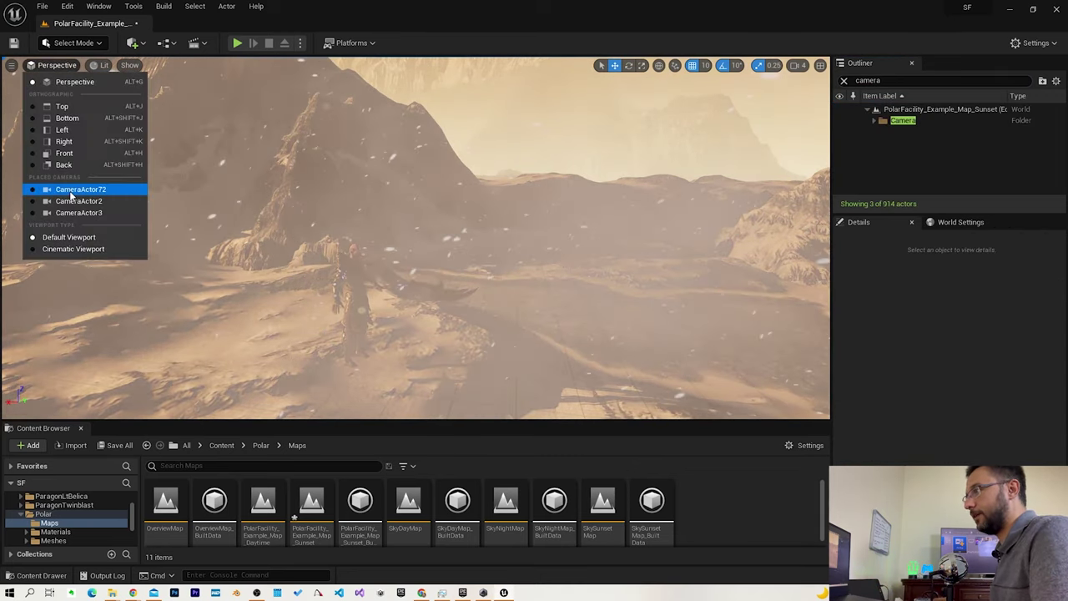
pyautogui.click(874, 121)
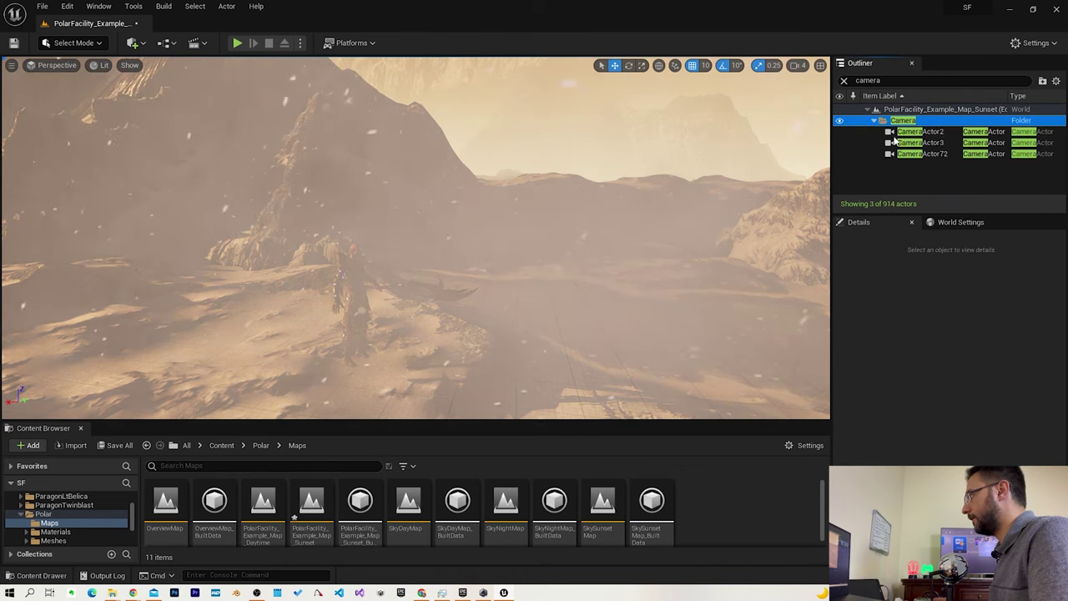
pyautogui.click(920, 132)
pyautogui.keyDown('shift'); pyautogui.click(927, 153); pyautogui.keyUp('shift')
pyautogui.press('Delete')
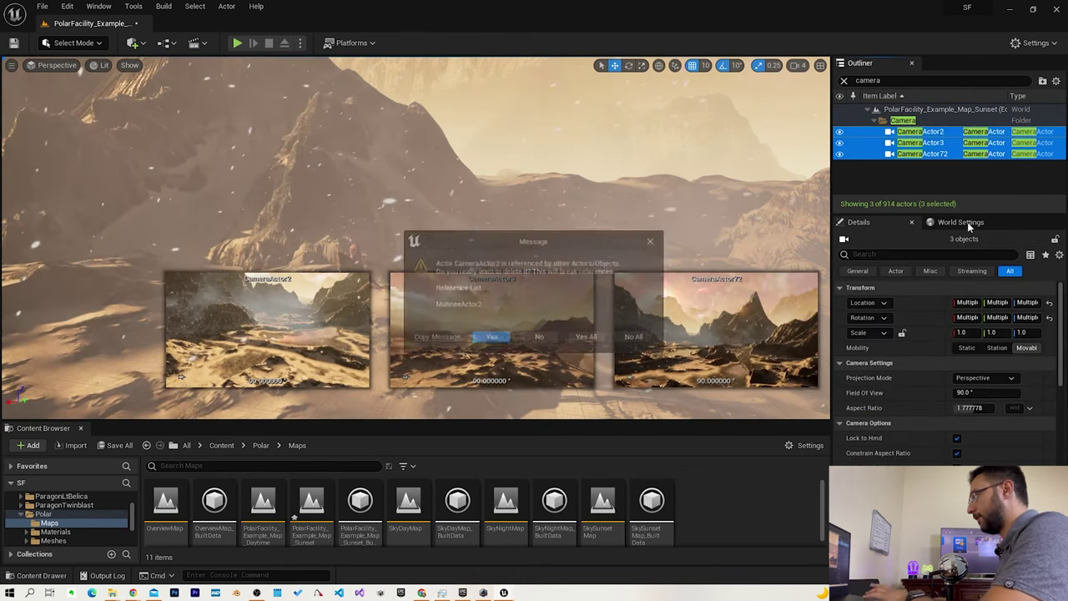
pyautogui.click(596, 335)
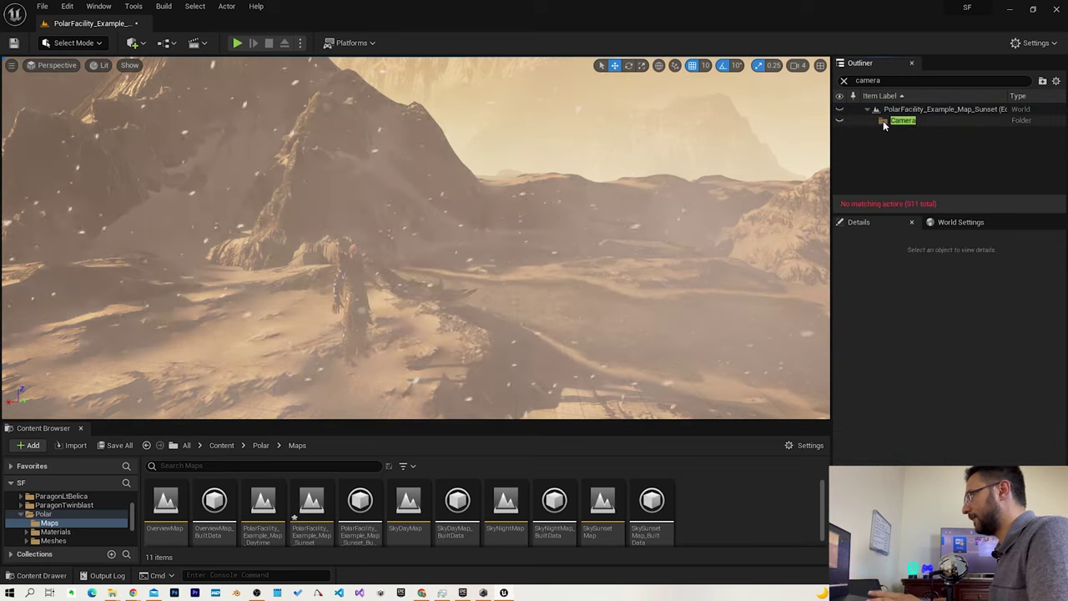
pyautogui.click(884, 121)
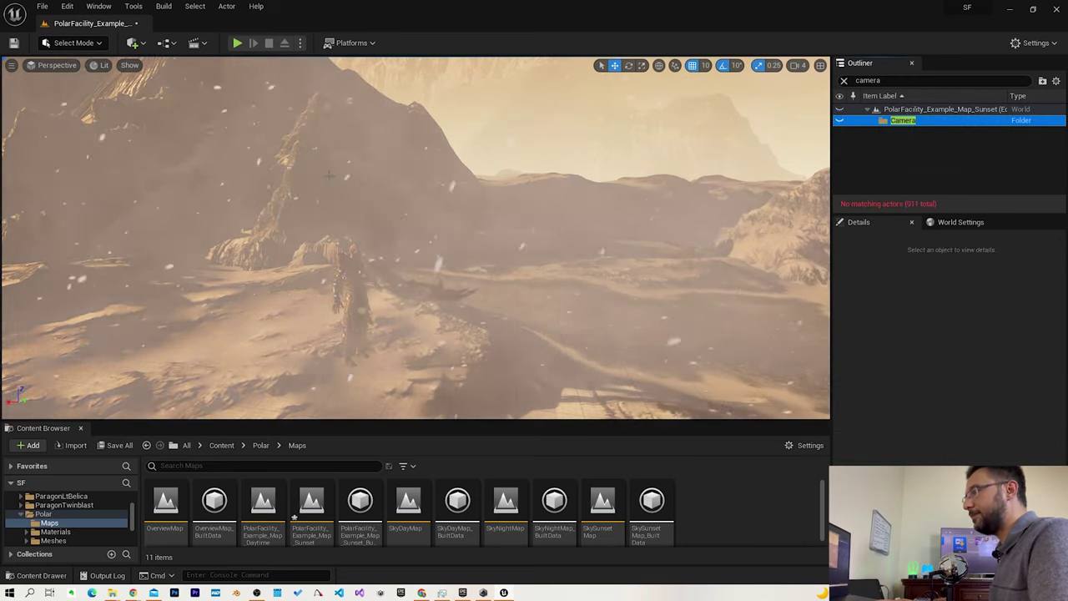
pyautogui.click(136, 43)
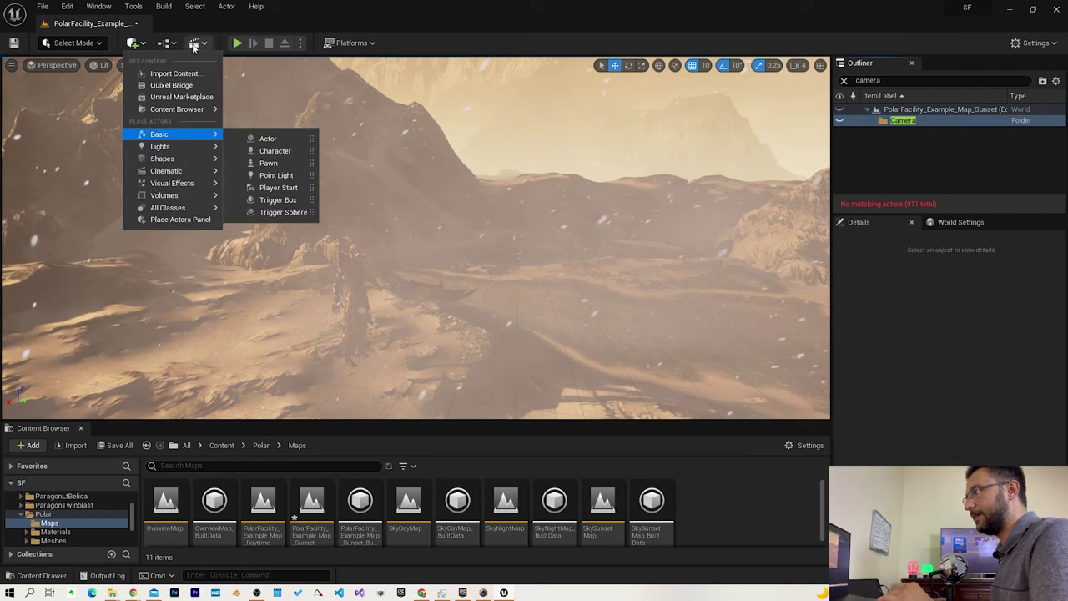
# Step: Place a Cine Camera Actor near the character and hide the Emitter folder's snow and haze
pyautogui.click(136, 44)
pyautogui.click(136, 43)
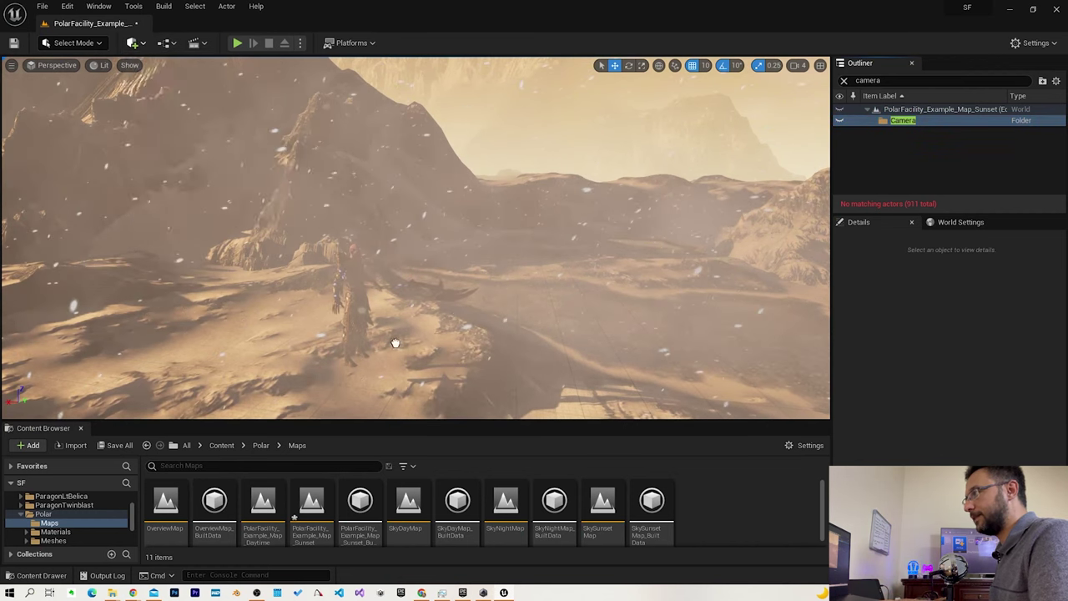
pyautogui.moveTo(290, 176); pyautogui.dragTo(370, 376)
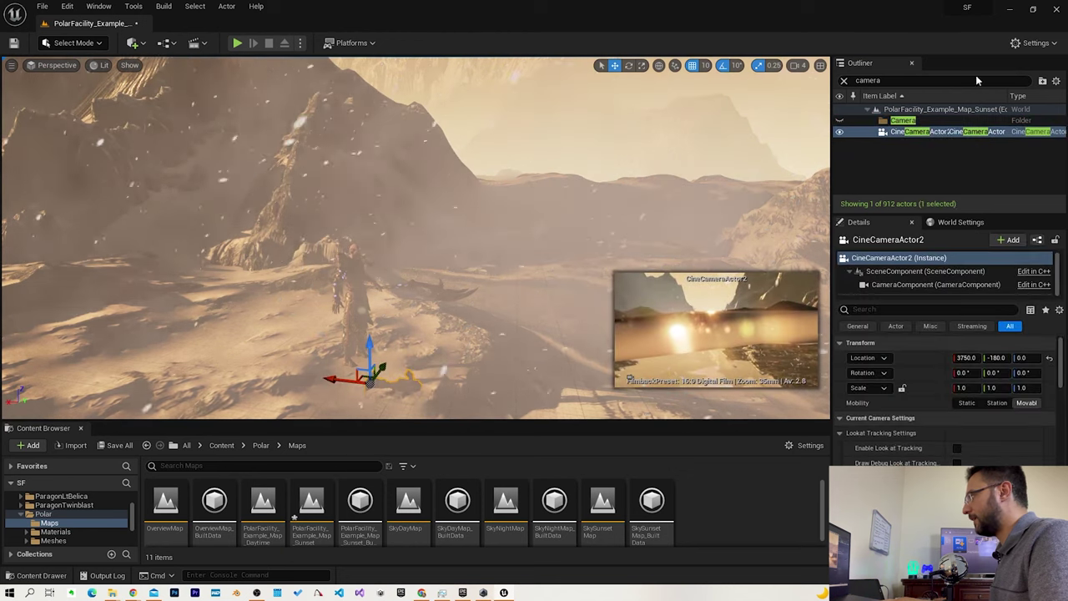
pyautogui.click(844, 80)
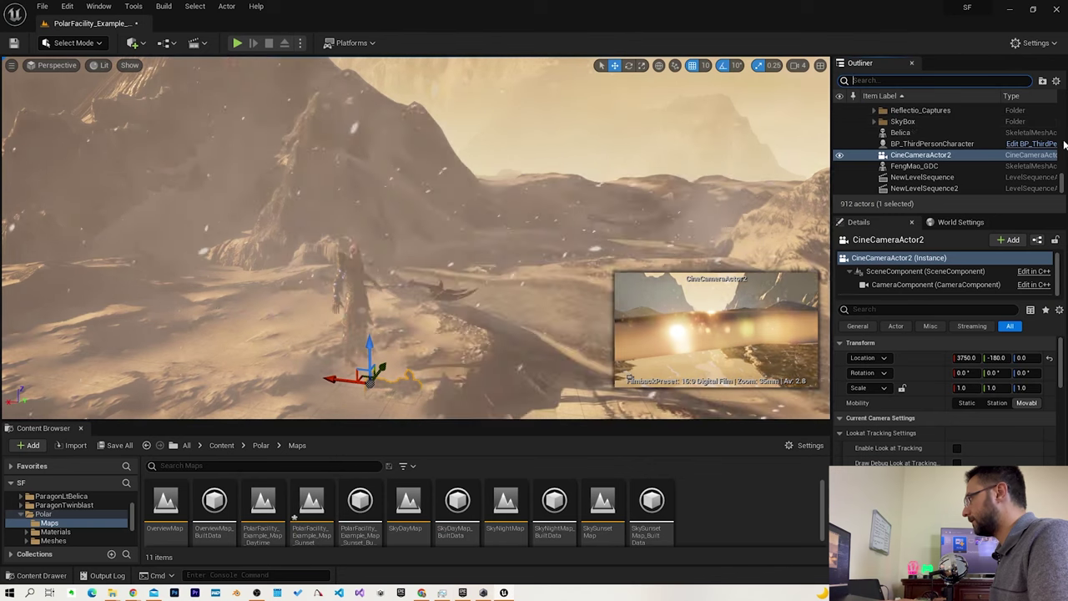
pyautogui.scroll(5, 881, 137)
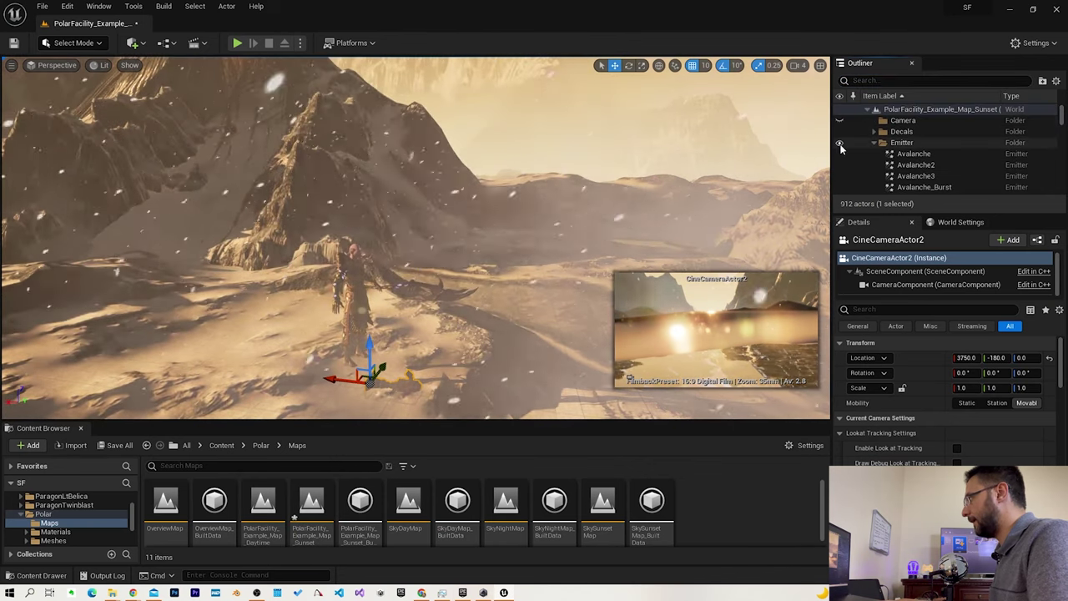
pyautogui.click(840, 142)
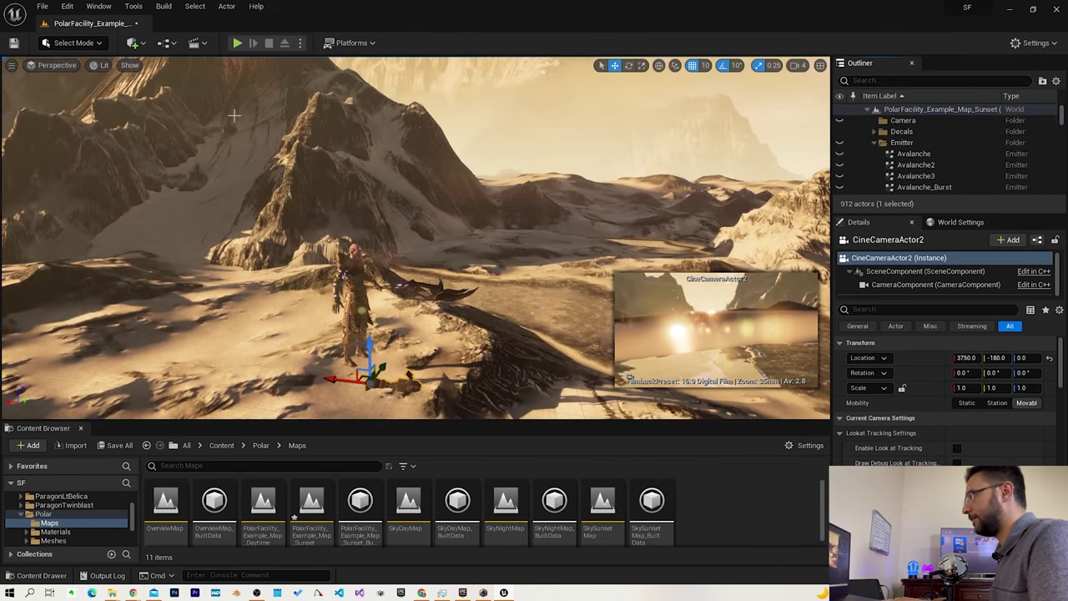
# Step: Raise the cine camera to Z 190, move it to Y -370, and rotate it toward the character
pyautogui.moveTo(368, 346); pyautogui.dragTo(368, 275)
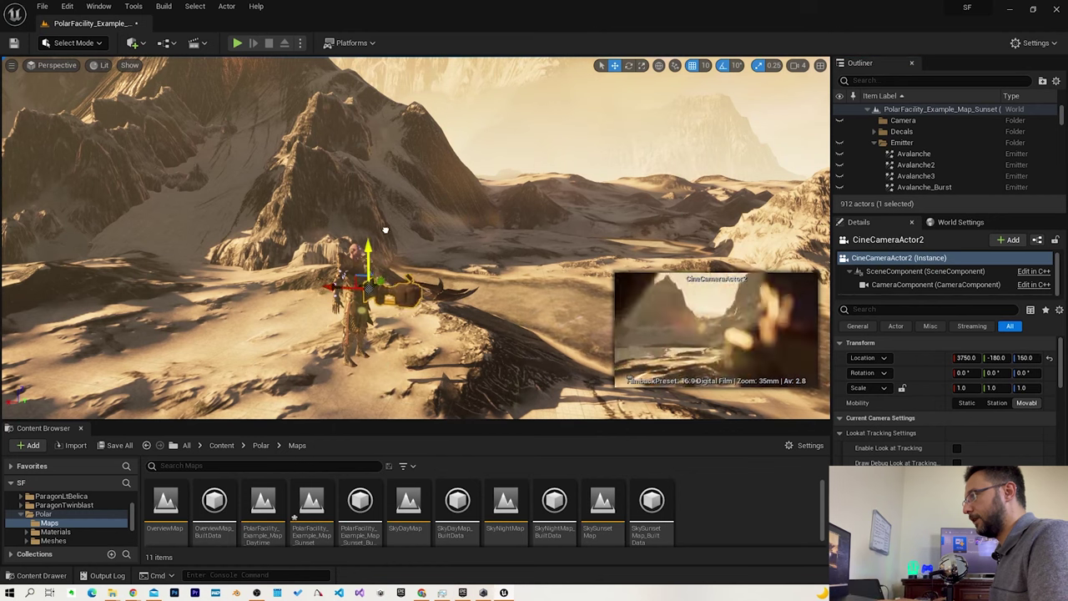
pyautogui.press('f')
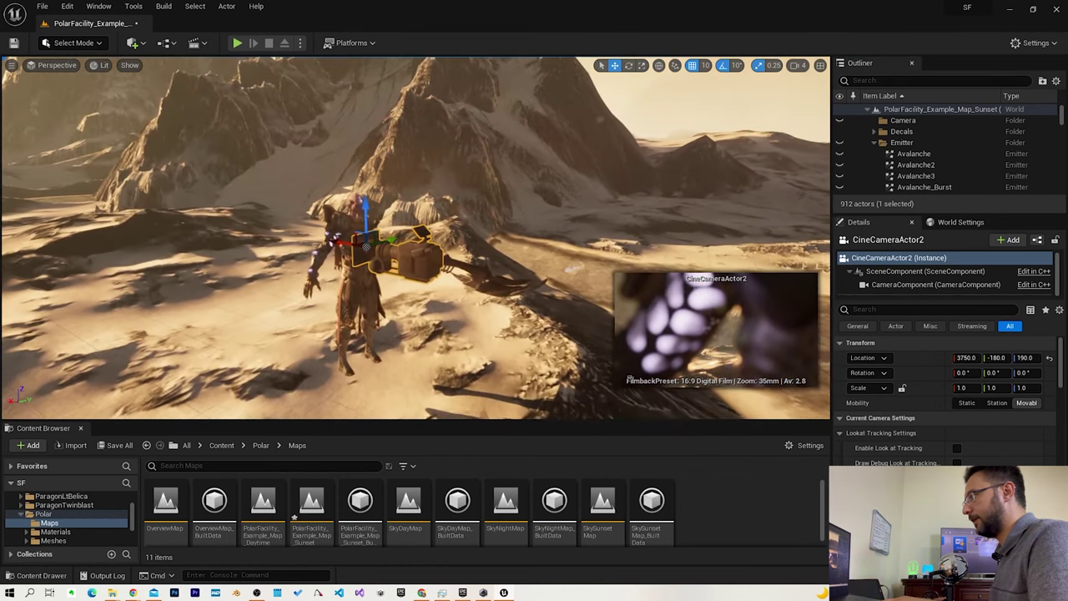
pyautogui.rightClick(439, 250)
pyautogui.press('Escape')
pyautogui.moveTo(402, 248); pyautogui.dragTo(215, 297)
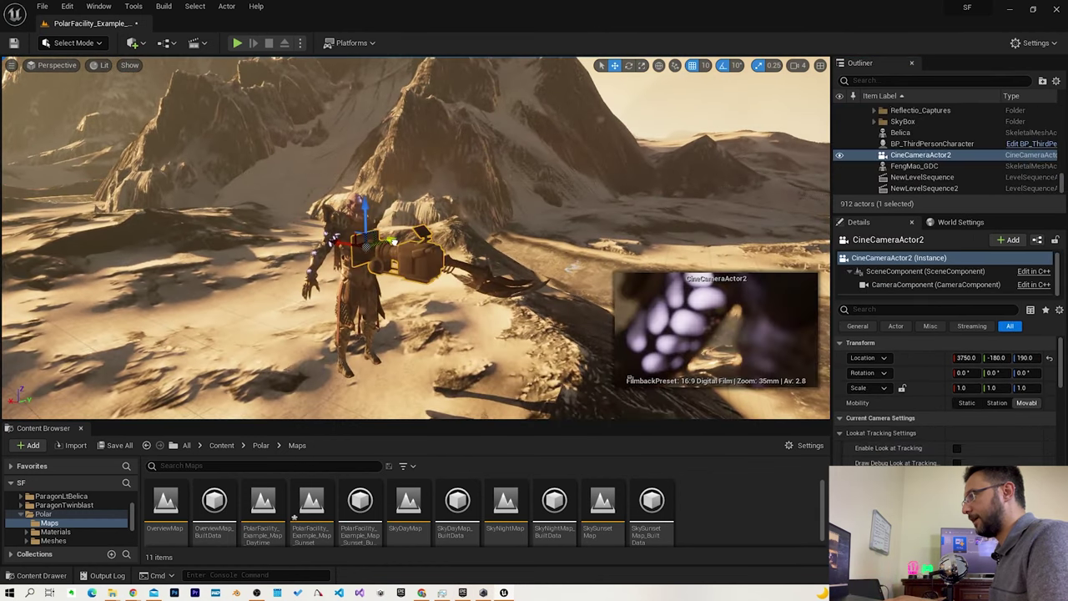
pyautogui.press('e')
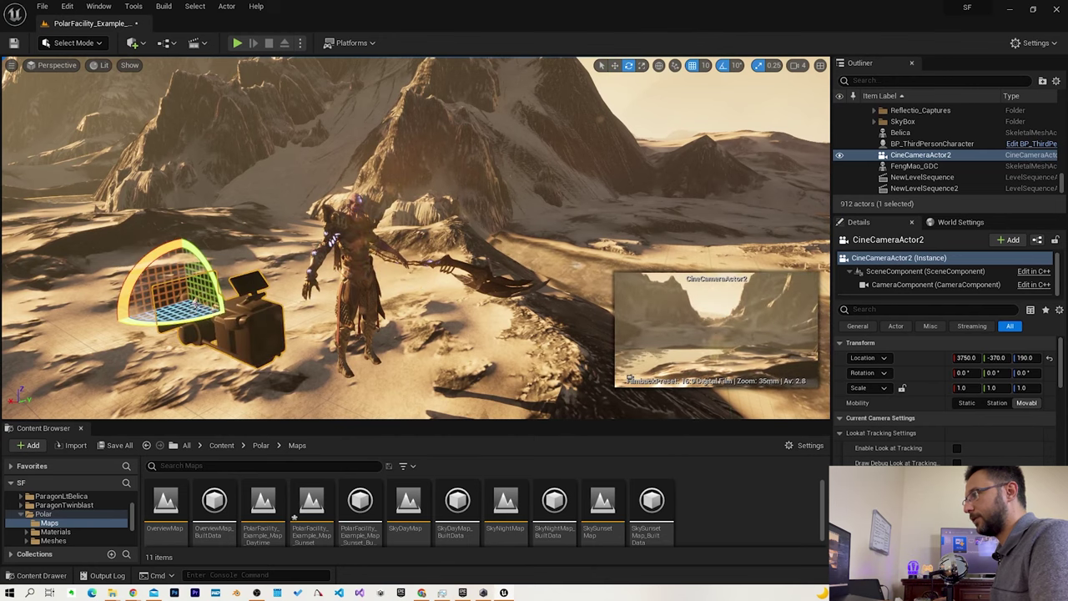
pyautogui.moveTo(163, 319)
pyautogui.mouseDown()
pyautogui.moveTo(223, 310)
pyautogui.moveTo(214, 298)
pyautogui.mouseUp()
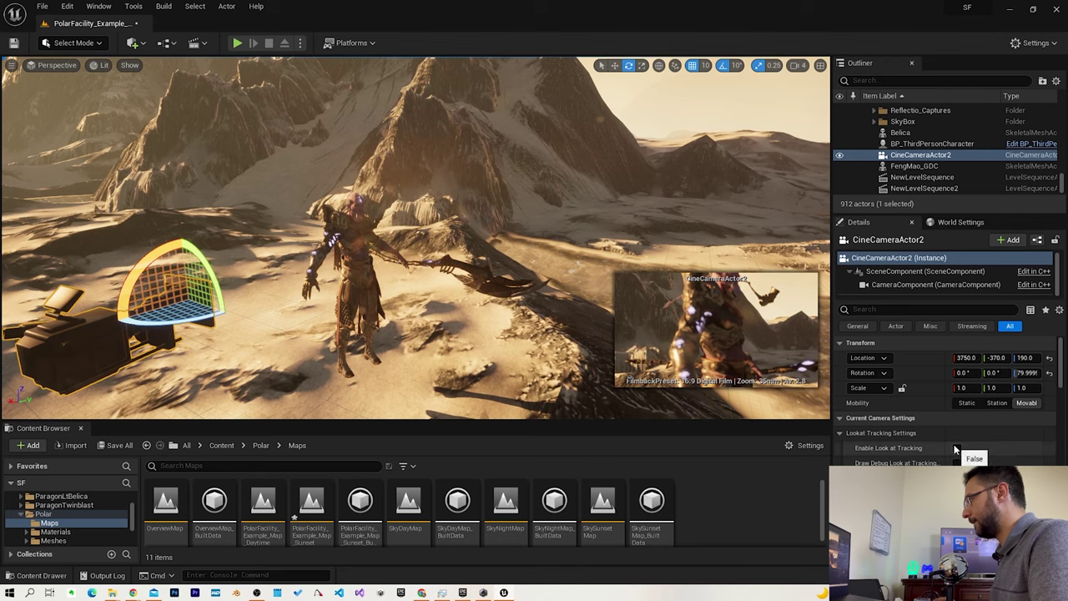
# Step: Enable look-at tracking on the cine camera with the FengMao_GDC character as target
pyautogui.click(957, 448)
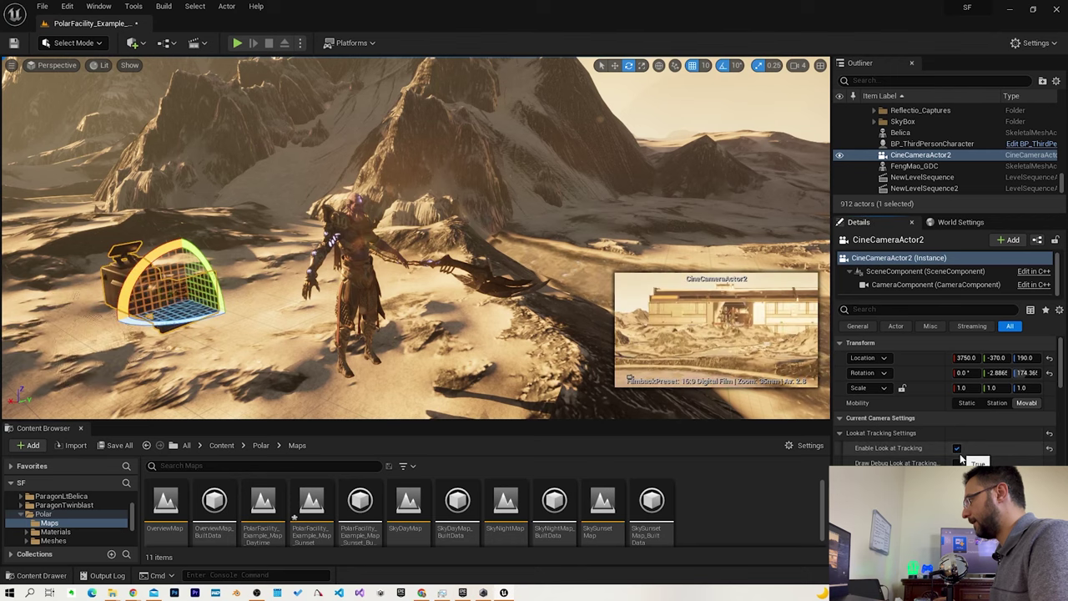
pyautogui.click(354, 224)
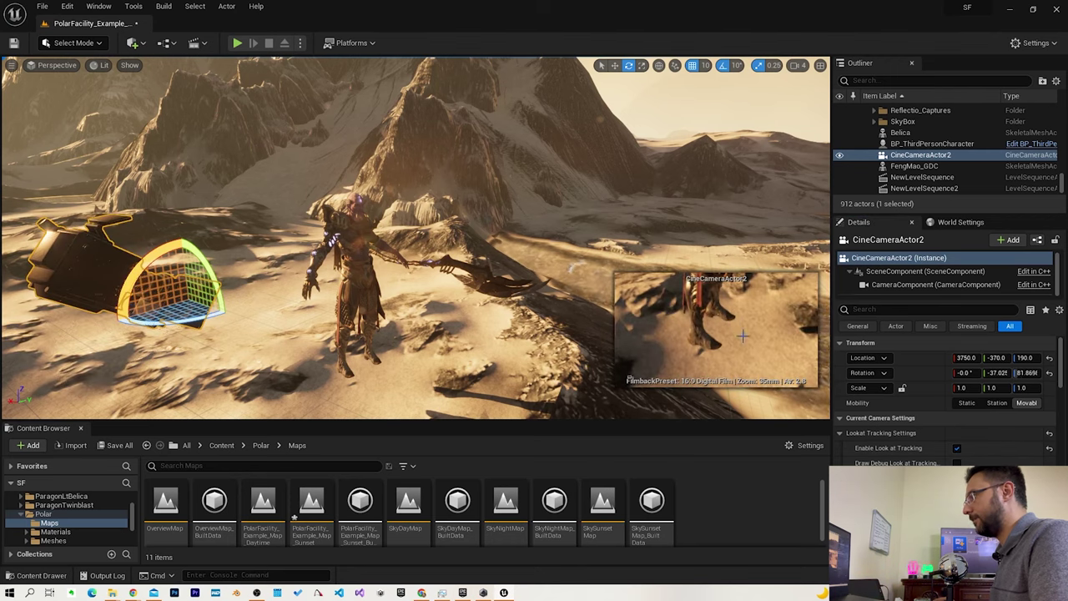
pyautogui.click(362, 251)
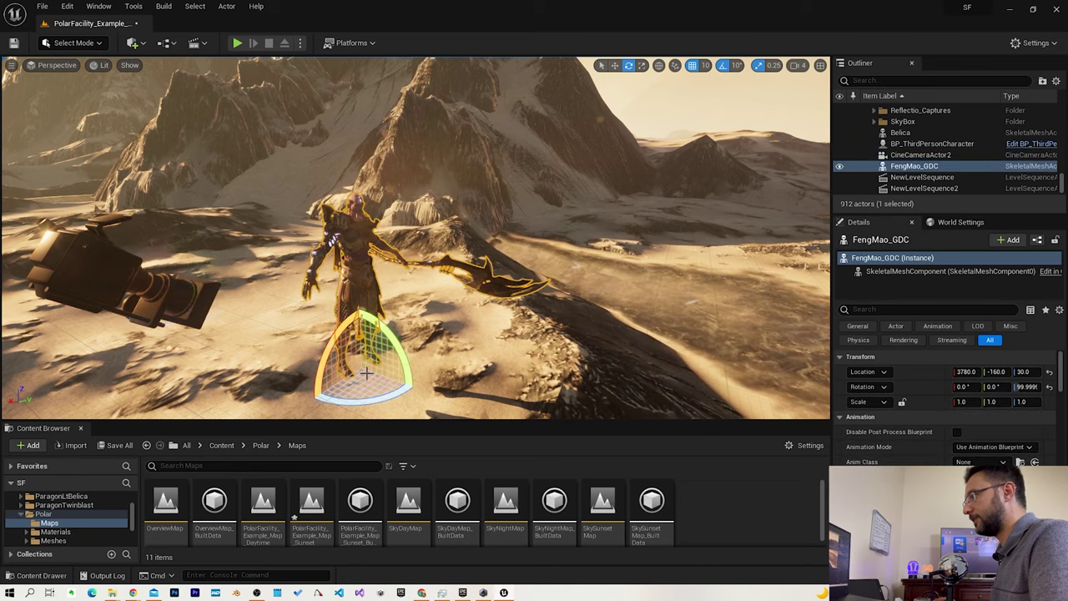
pyautogui.press('w')
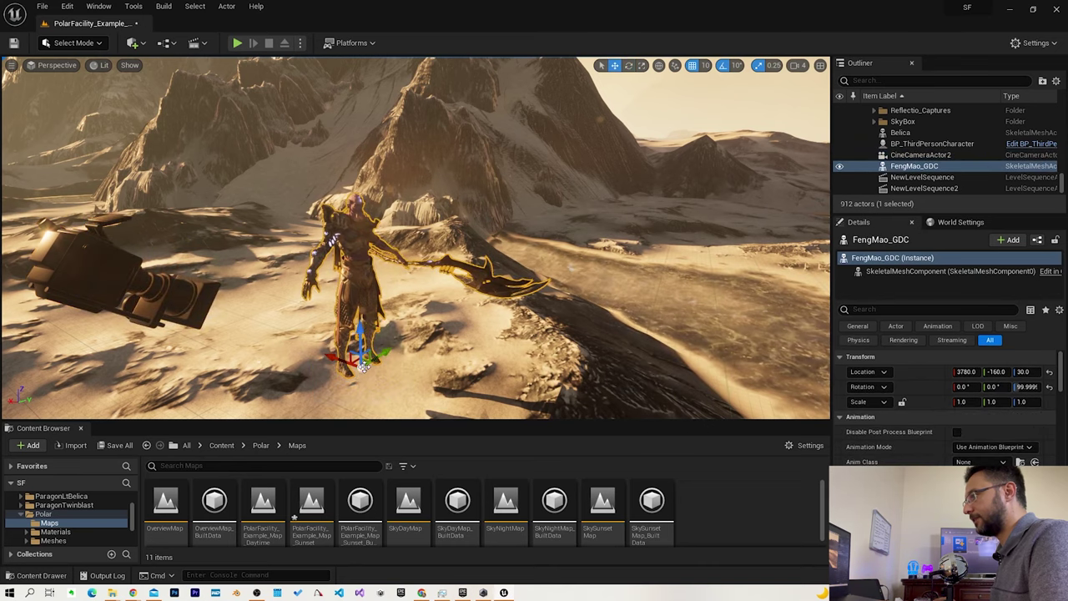
# Step: Raise CineCameraActor2 to Z 250 and move it closer to X 3650
pyautogui.click(125, 289)
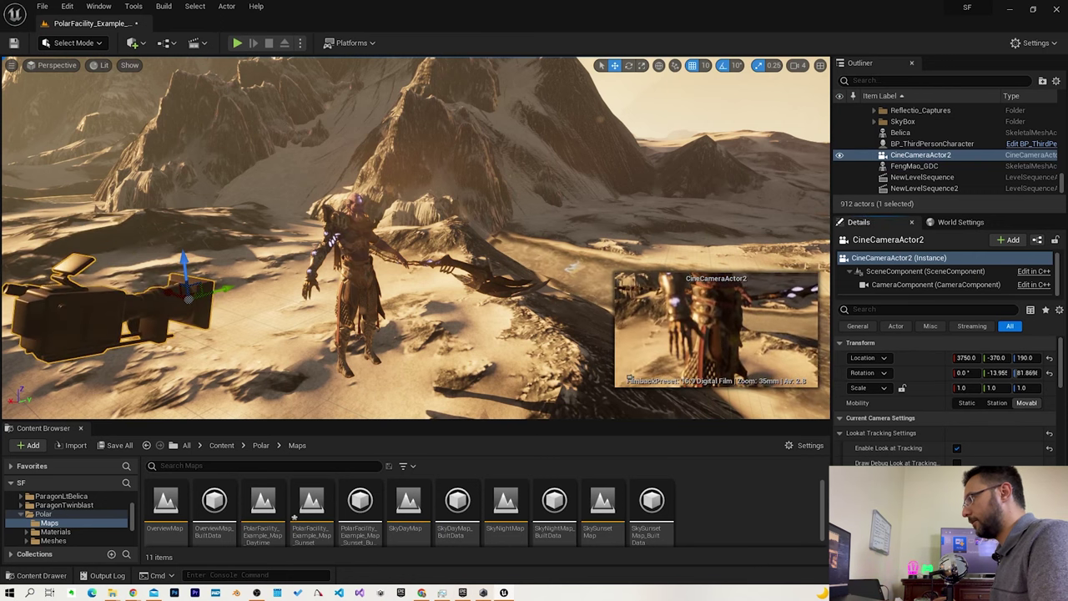
pyautogui.moveTo(185, 261); pyautogui.dragTo(169, 163)
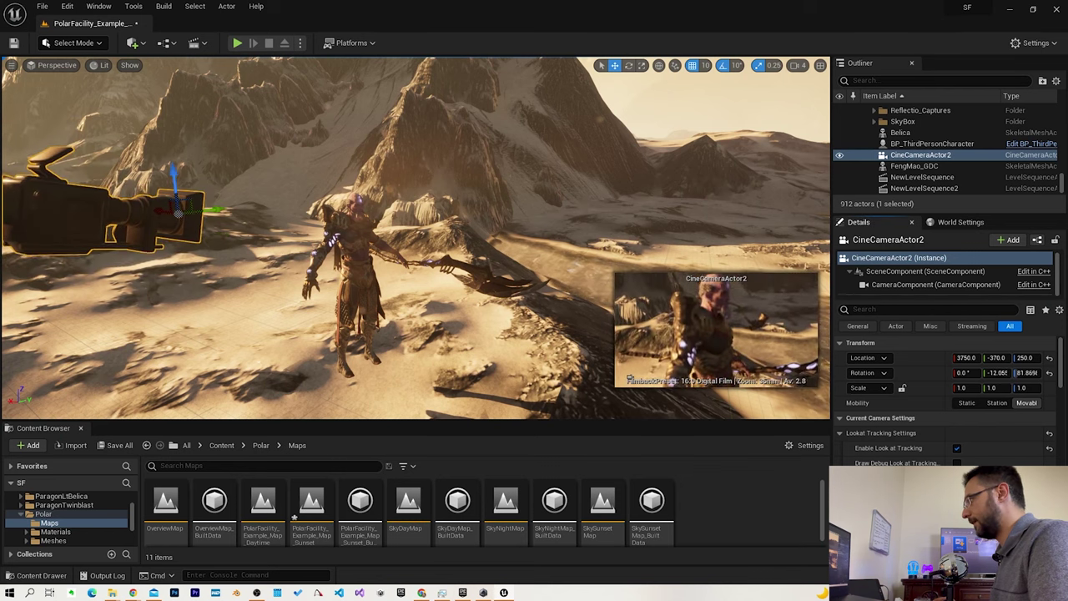
pyautogui.moveTo(161, 210); pyautogui.dragTo(251, 231)
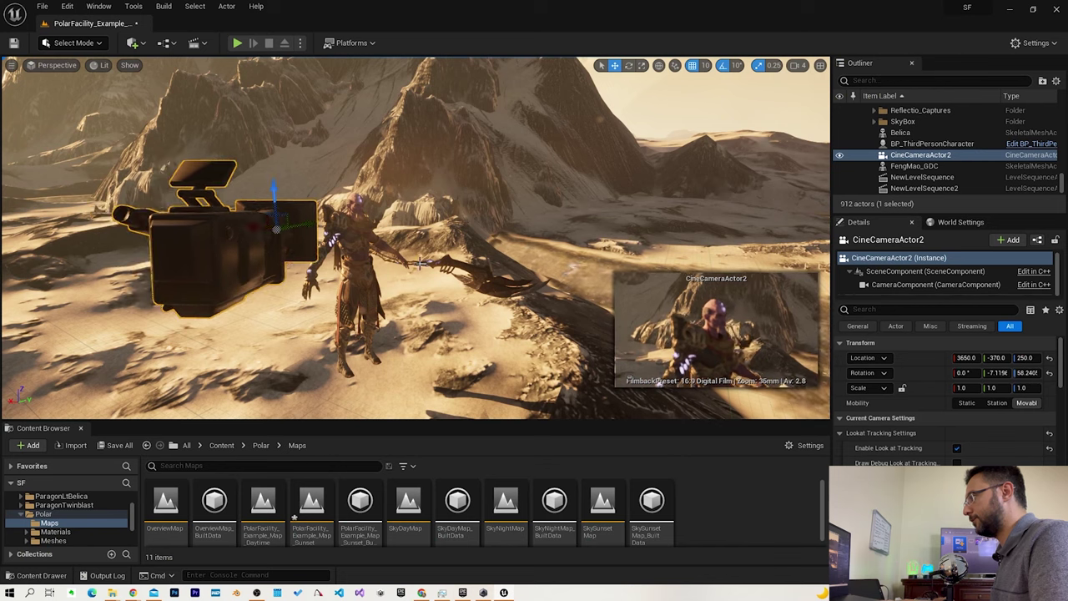
pyautogui.scroll(-3, 1042, 426)
pyautogui.scroll(-3, 1042, 426)
pyautogui.scroll(-3, 1043, 426)
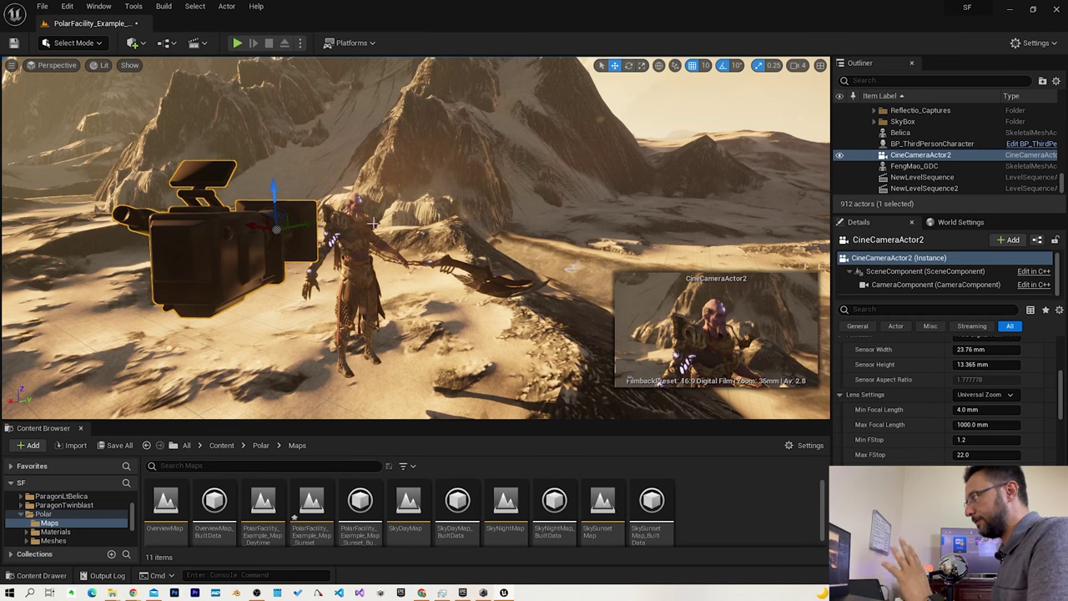
# Step: Add a Camera Rig Rail and position it on the ground beneath the cine camera
pyautogui.click(164, 42)
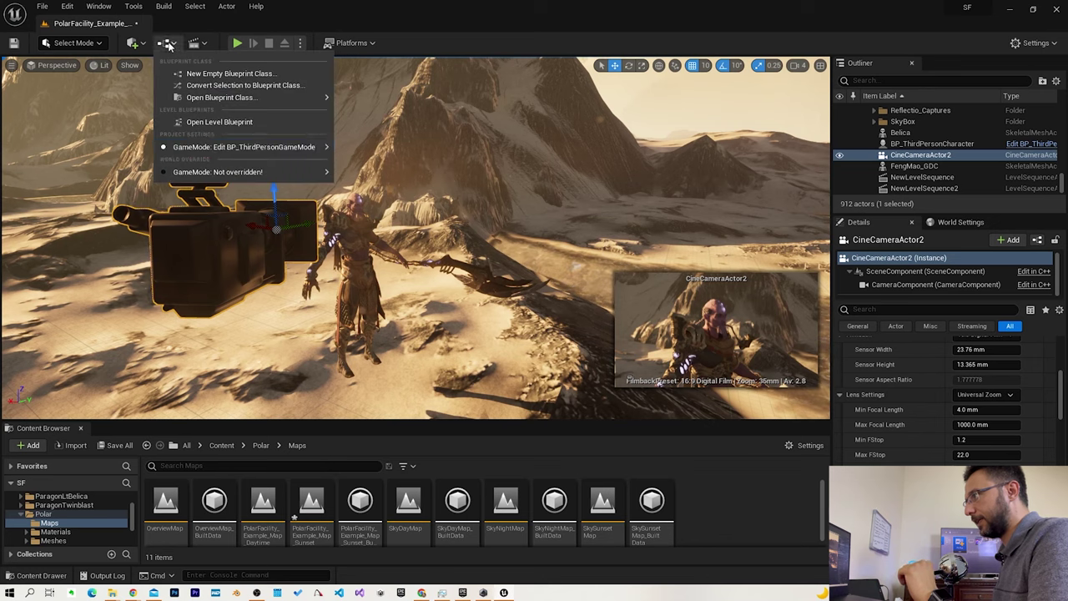
pyautogui.click(134, 42)
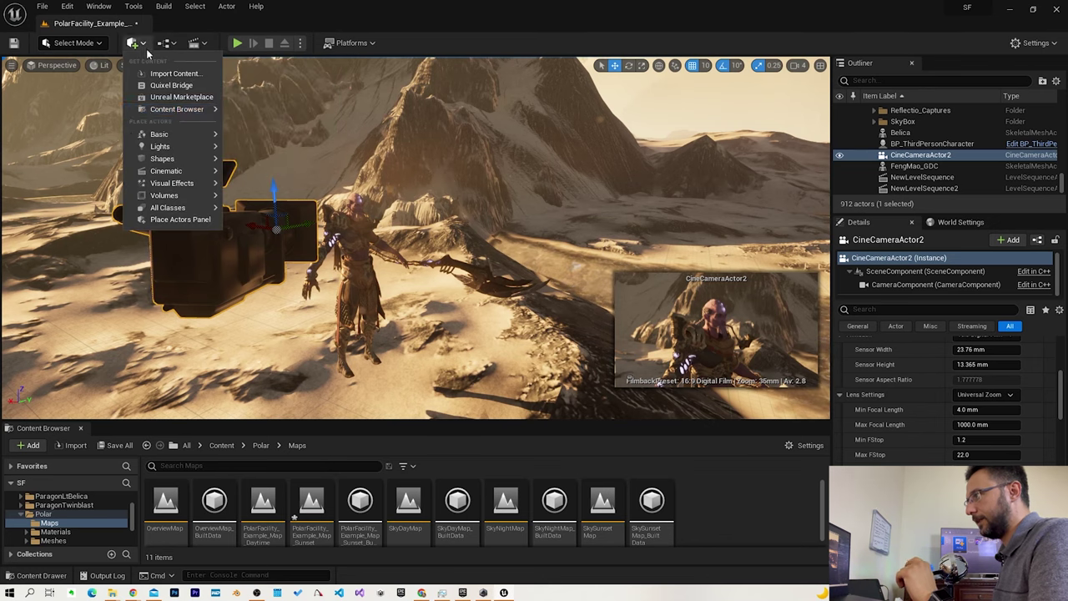
pyautogui.moveTo(202, 171)
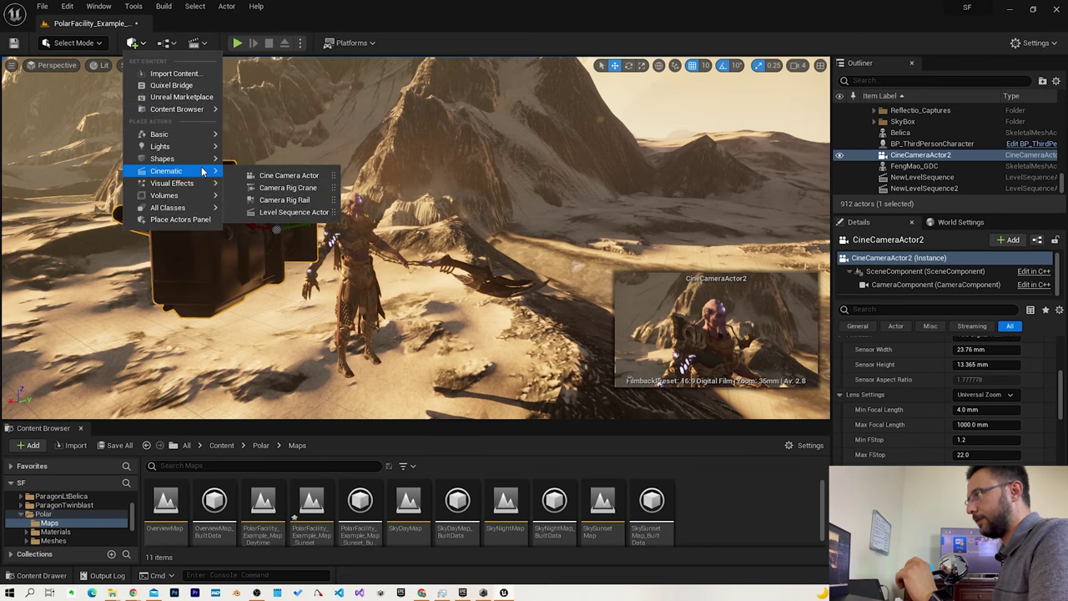
pyautogui.click(326, 199)
pyautogui.moveTo(434, 237); pyautogui.dragTo(231, 399)
pyautogui.moveTo(144, 312)
pyautogui.mouseDown()
pyautogui.moveTo(275, 365)
pyautogui.moveTo(301, 231)
pyautogui.moveTo(91, 286)
pyautogui.mouseUp()
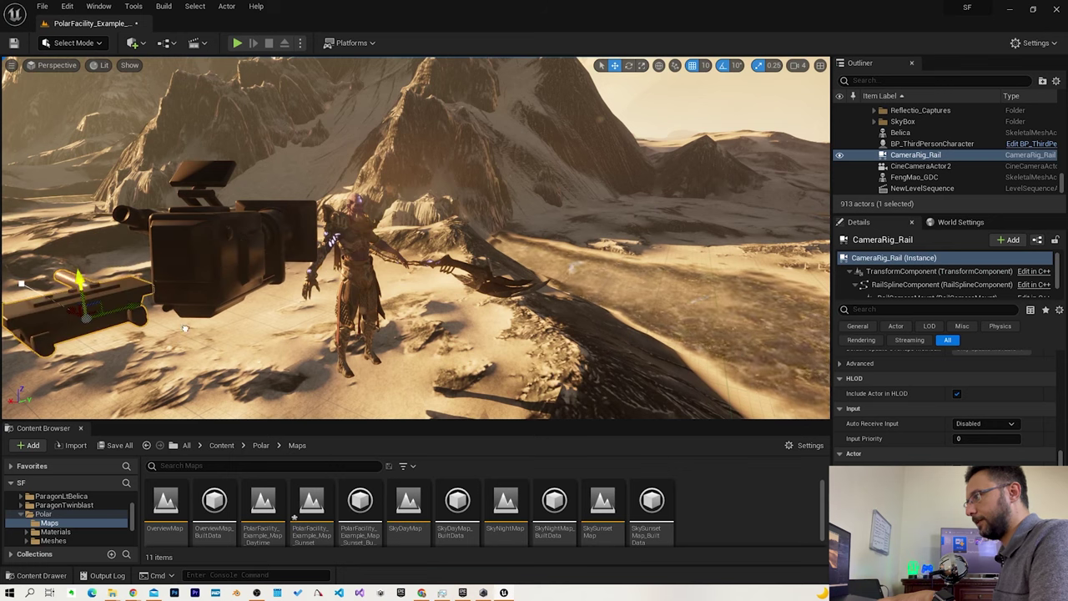
pyautogui.moveTo(79, 309); pyautogui.dragTo(211, 368)
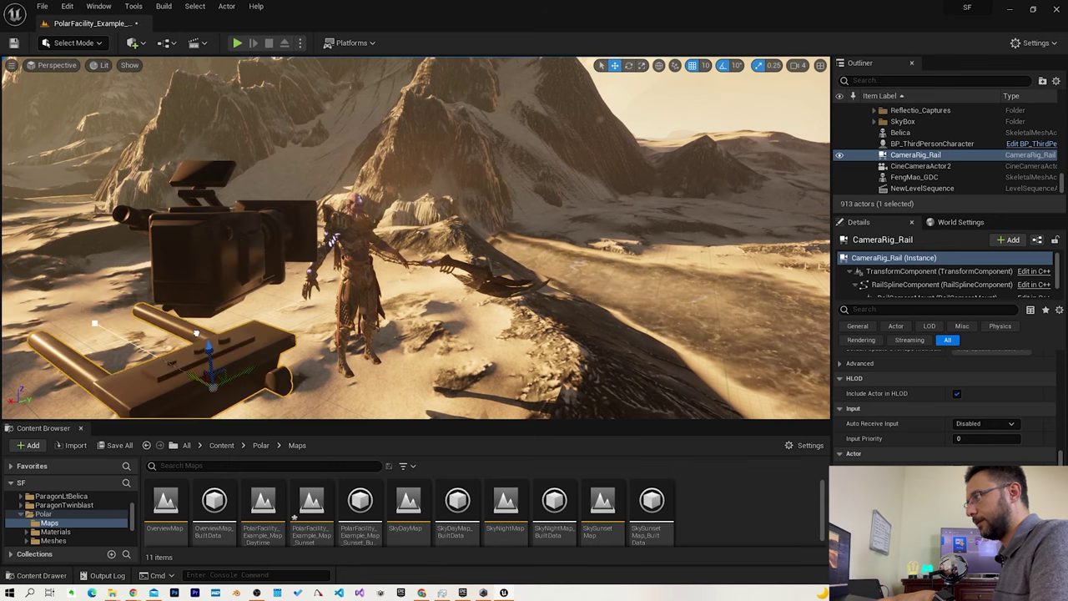
# Step: Rotate the Camera Rig Rail about 140° to face the character
pyautogui.keyDown('alt'); pyautogui.moveTo(210, 340); pyautogui.dragTo(392, 267); pyautogui.keyUp('alt')
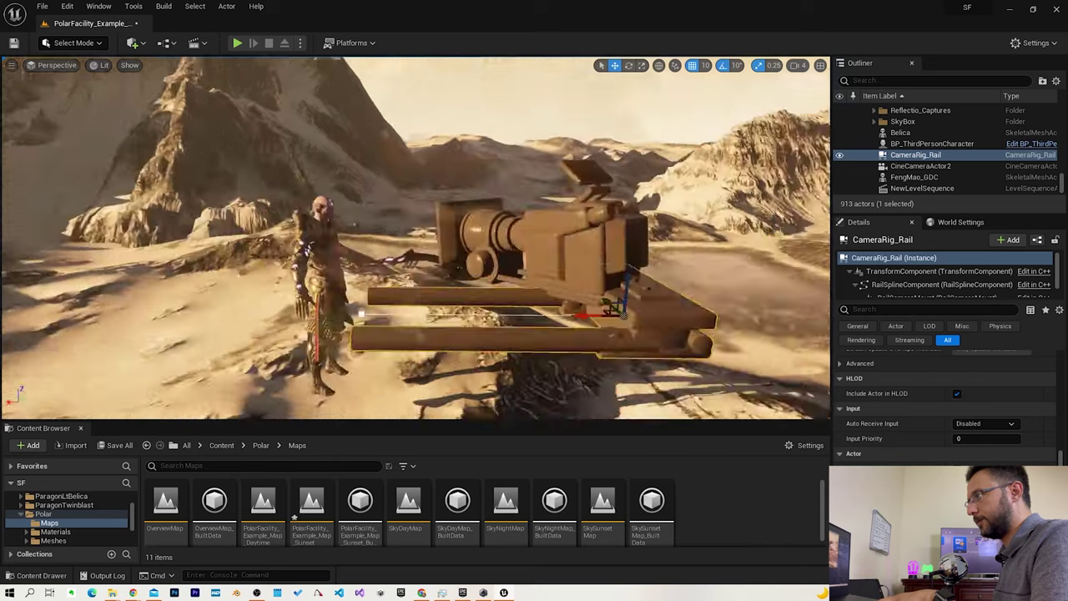
pyautogui.rightClick(224, 265)
pyautogui.click(470, 267)
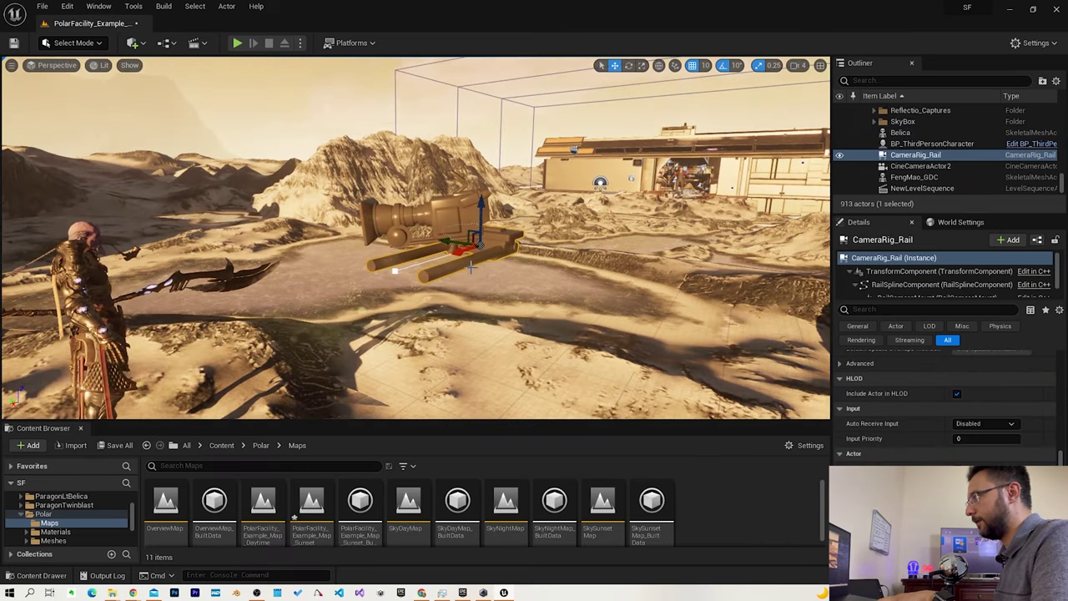
pyautogui.press('e')
pyautogui.moveTo(474, 261); pyautogui.dragTo(460, 226)
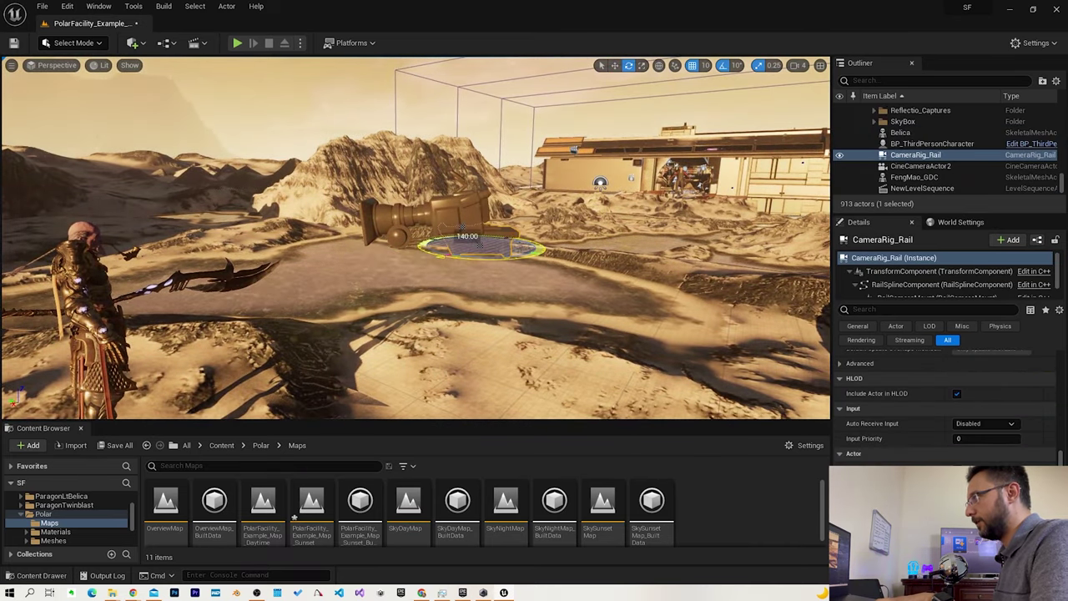
pyautogui.click(432, 246)
pyautogui.press('w')
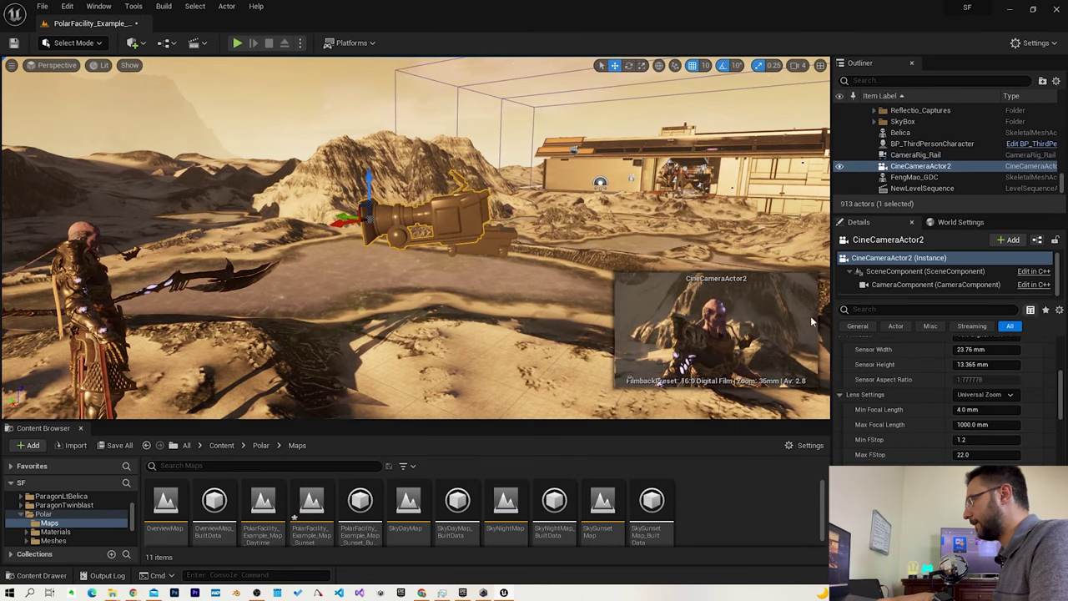
# Step: Attach CineCameraActor2 to CameraRig_Rail via Attach To, nesting it under the rail
pyautogui.rightClick(461, 223)
pyautogui.moveTo(505, 423)
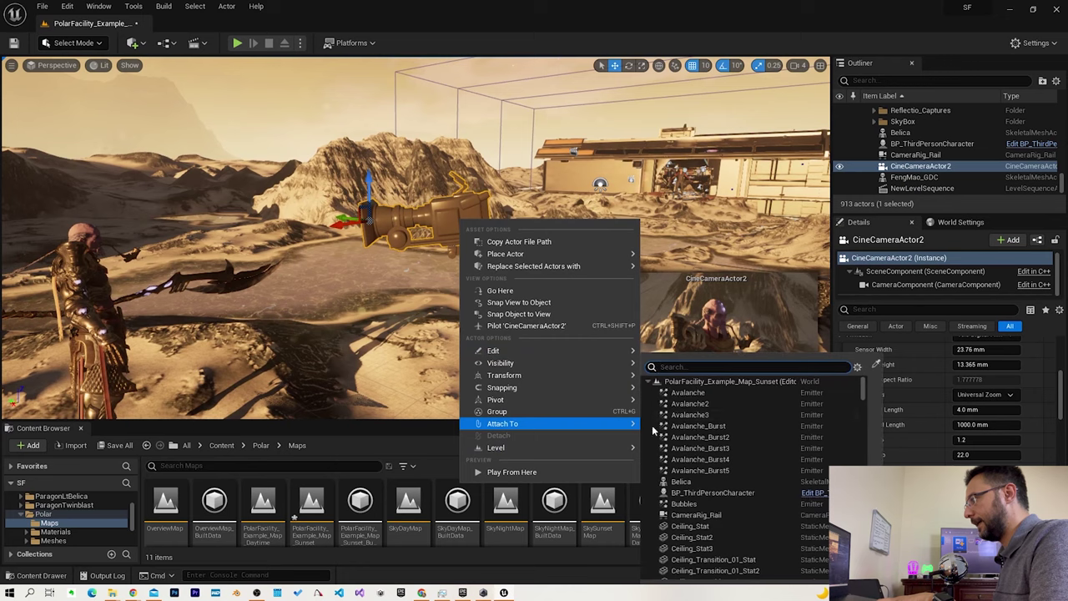
pyautogui.click(874, 365)
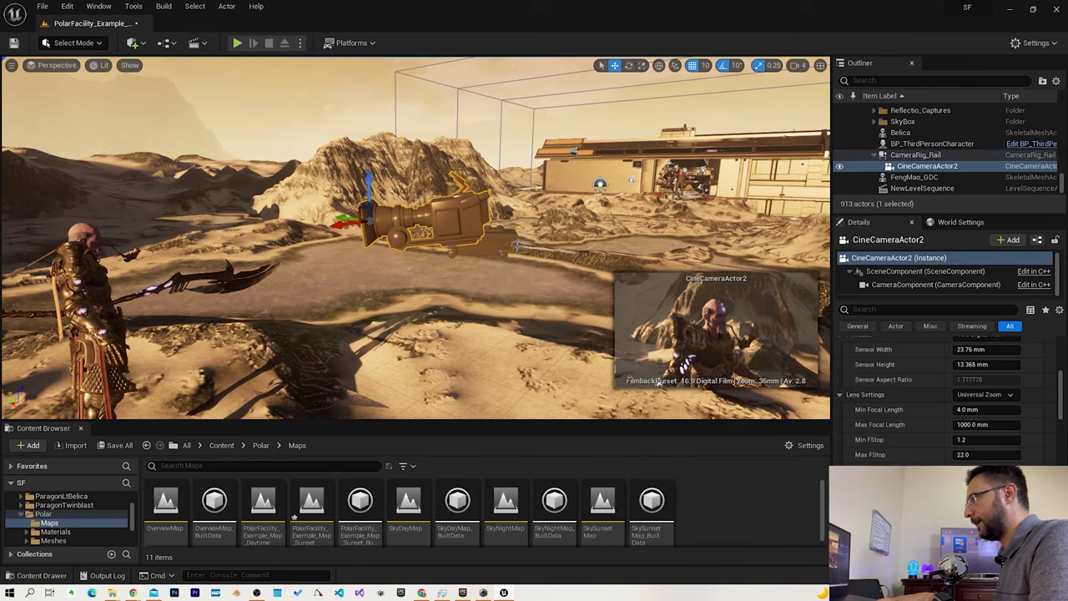
pyautogui.click(916, 155)
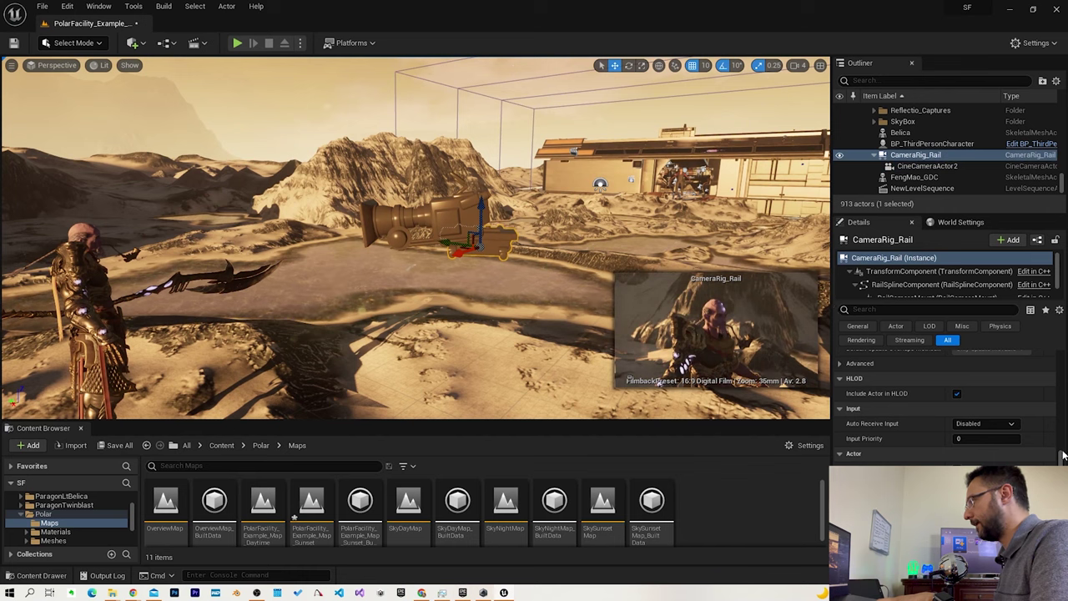
# Step: Adjust Current Position on Rail, then delete CameraRig_Rail, leaving CineCameraActor2 beside the character
pyautogui.scroll(10, 948, 409)
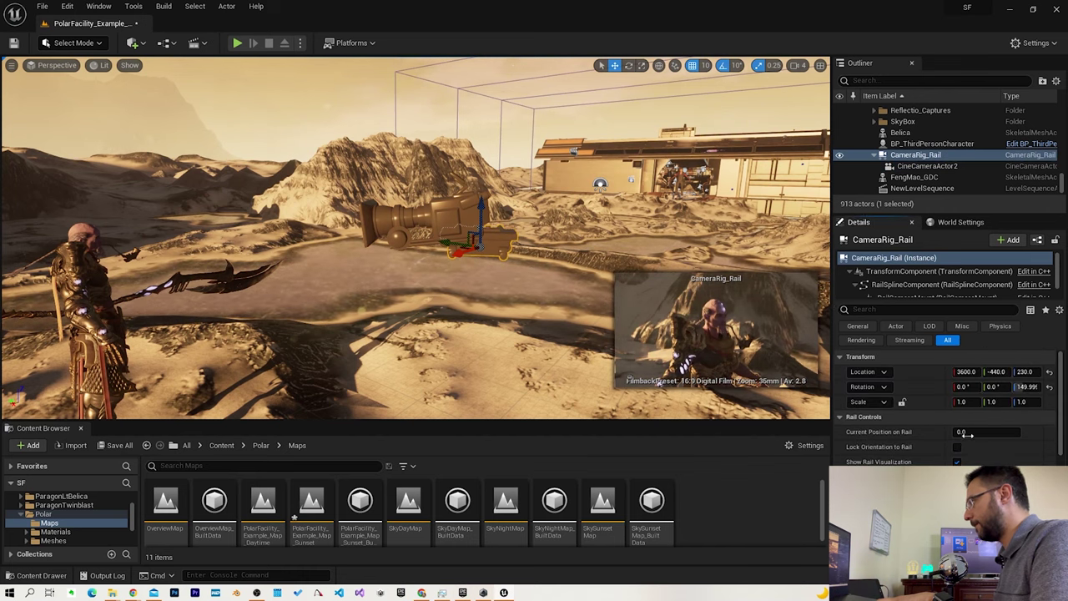
pyautogui.moveTo(969, 431)
pyautogui.mouseDown()
pyautogui.moveTo(1020, 431)
pyautogui.moveTo(954, 432)
pyautogui.mouseUp()
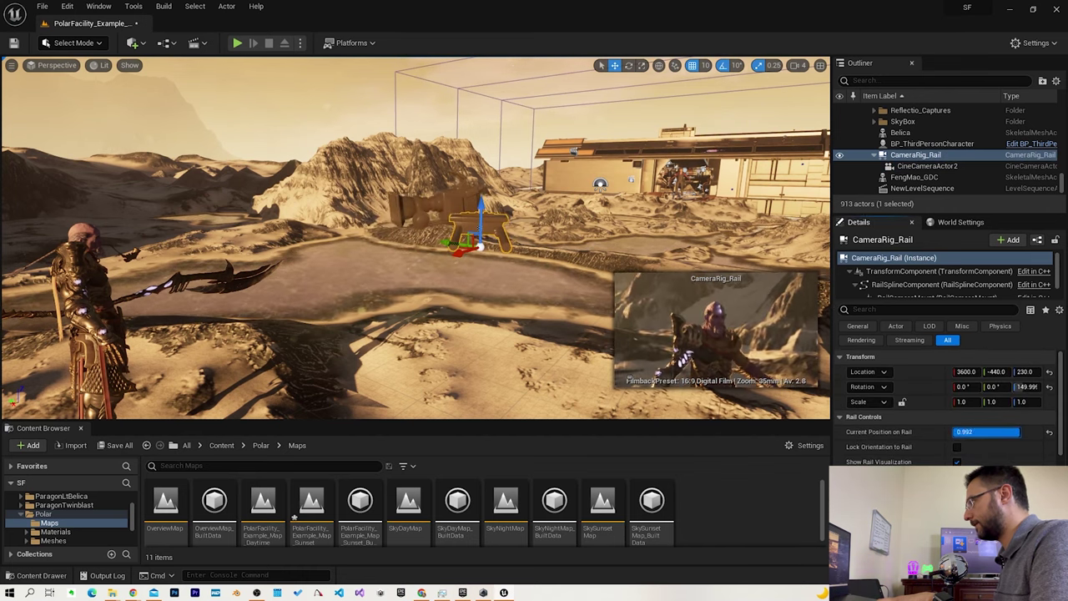
pyautogui.moveTo(740, 374); pyautogui.dragTo(739, 373, button='right')
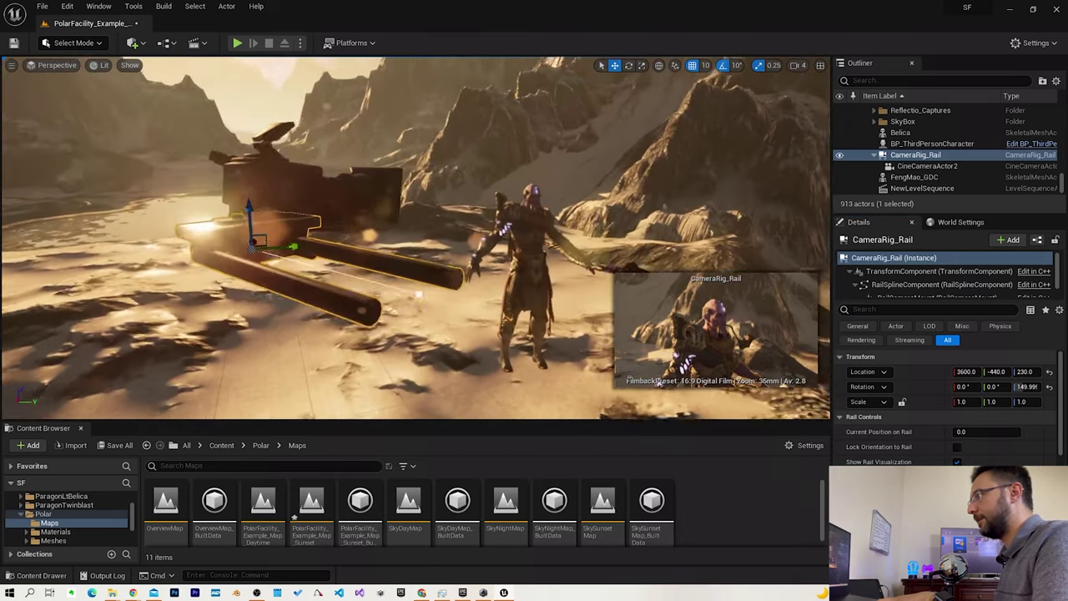
pyautogui.moveTo(660, 381); pyautogui.dragTo(660, 381, button='right')
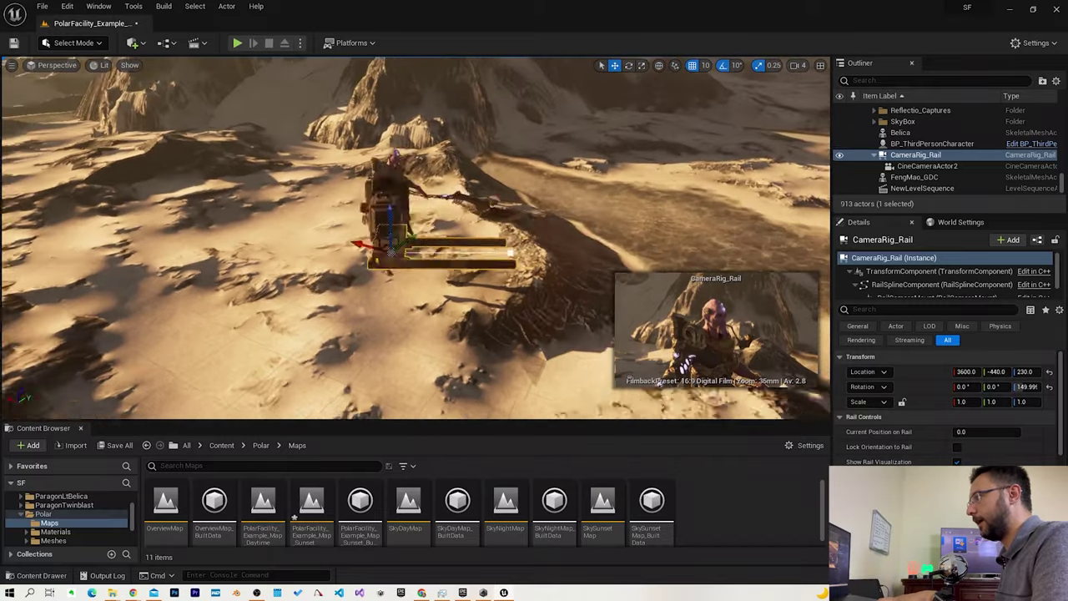
pyautogui.moveTo(660, 381); pyautogui.dragTo(440, 222, button='right')
pyautogui.click(397, 276)
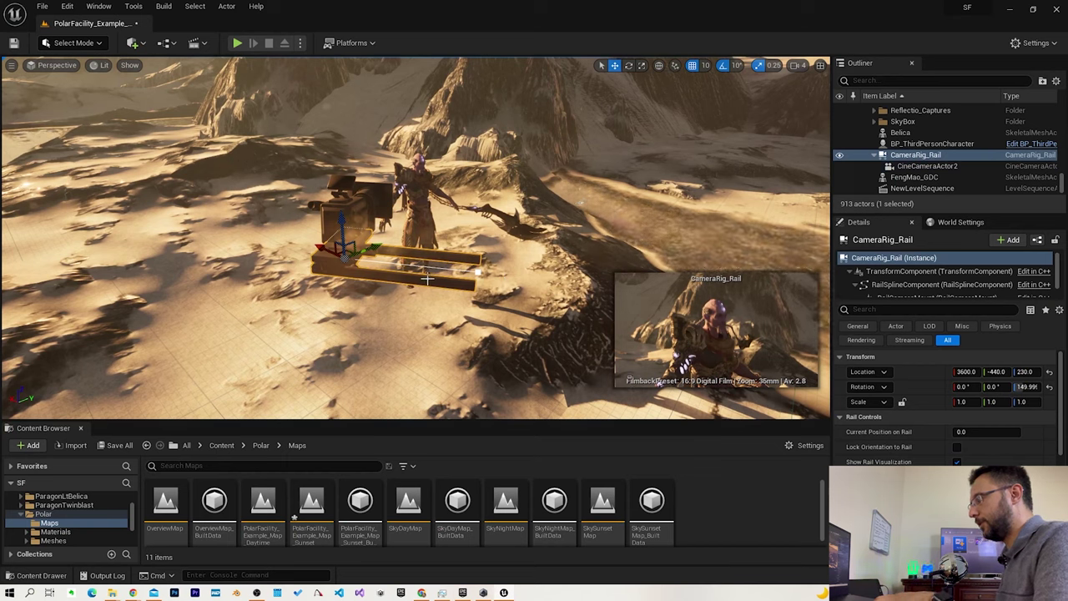
pyautogui.press('Delete')
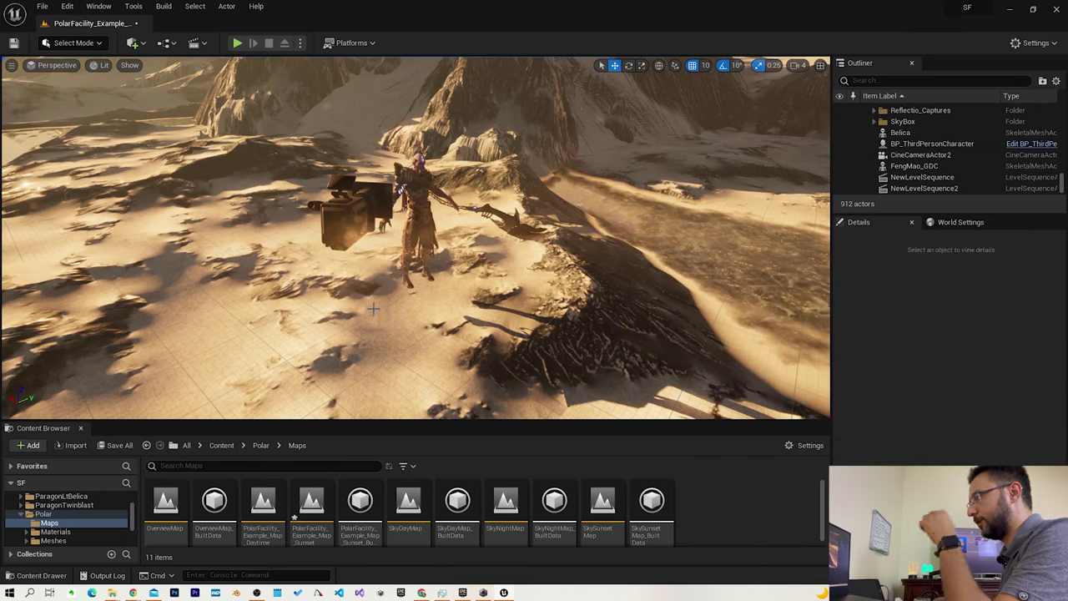
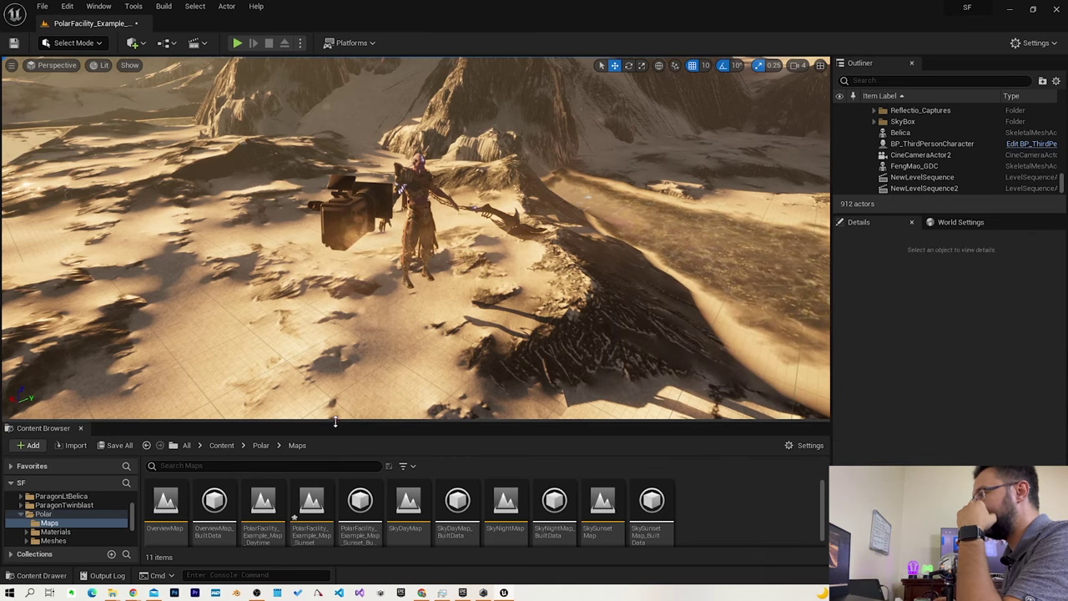
# Step: With the cine camera and FengMao selected, start adding a new level sequence
pyautogui.click(355, 208)
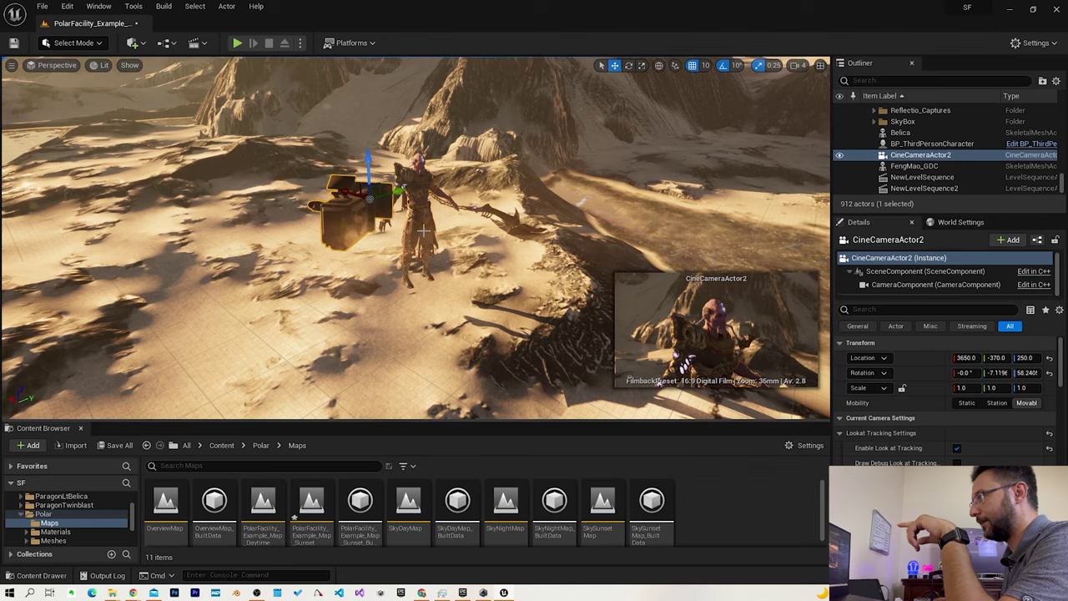
pyautogui.click(423, 231)
pyautogui.click(196, 43)
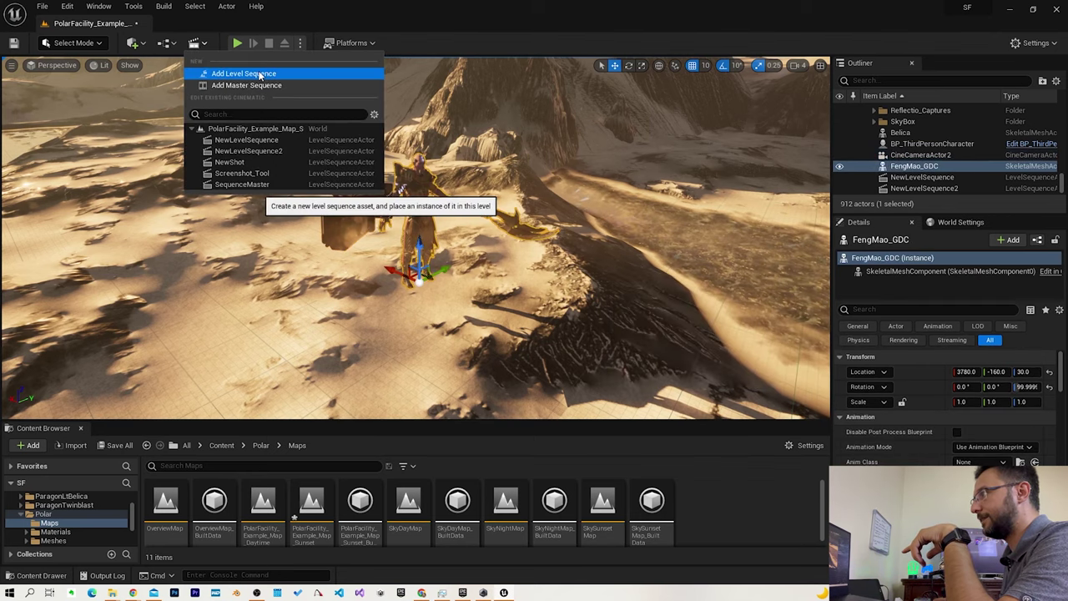
pyautogui.click(253, 73)
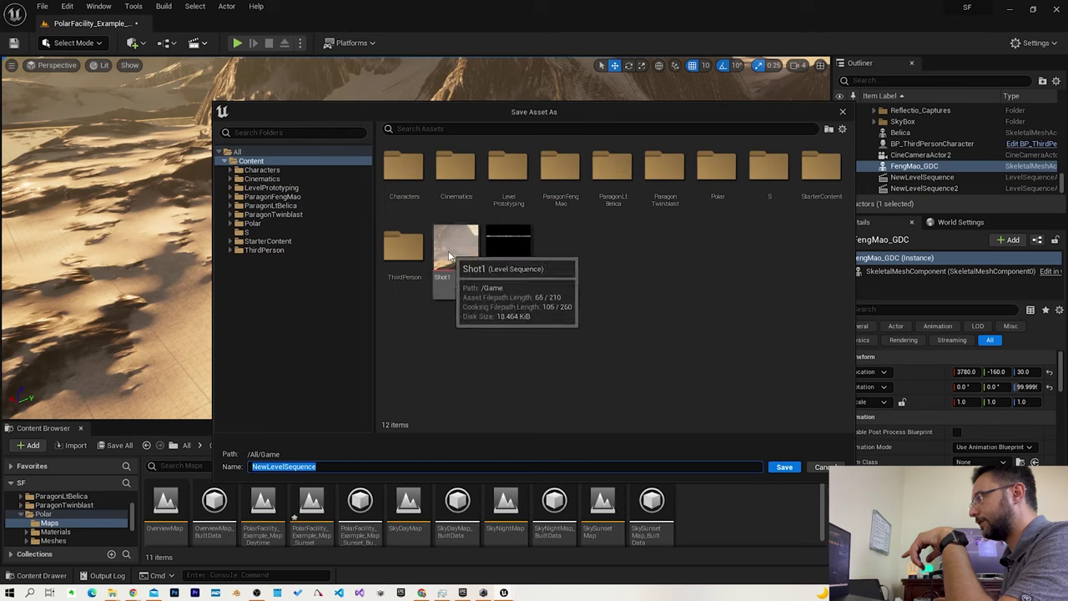
# Step: Delete the old existing Shot1 asset
pyautogui.click(458, 267)
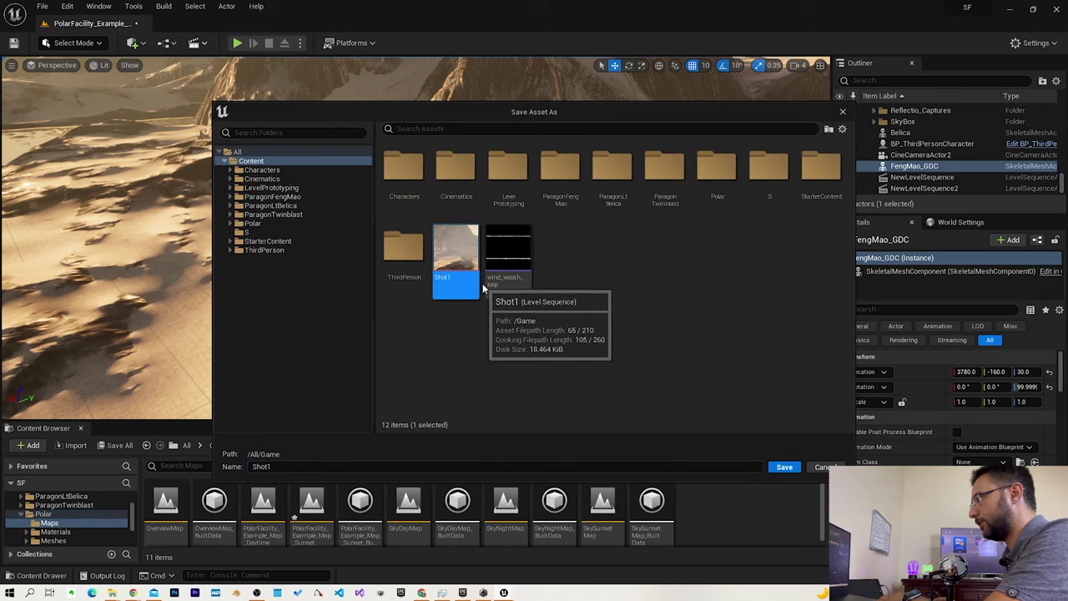
pyautogui.rightClick(449, 230)
pyautogui.click(489, 274)
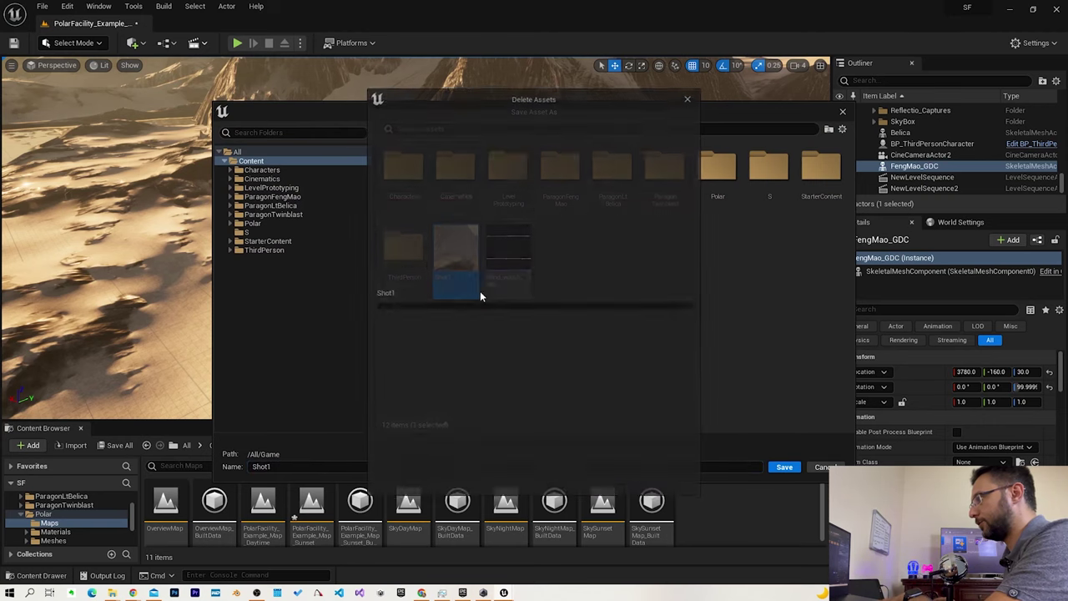
pyautogui.click(524, 478)
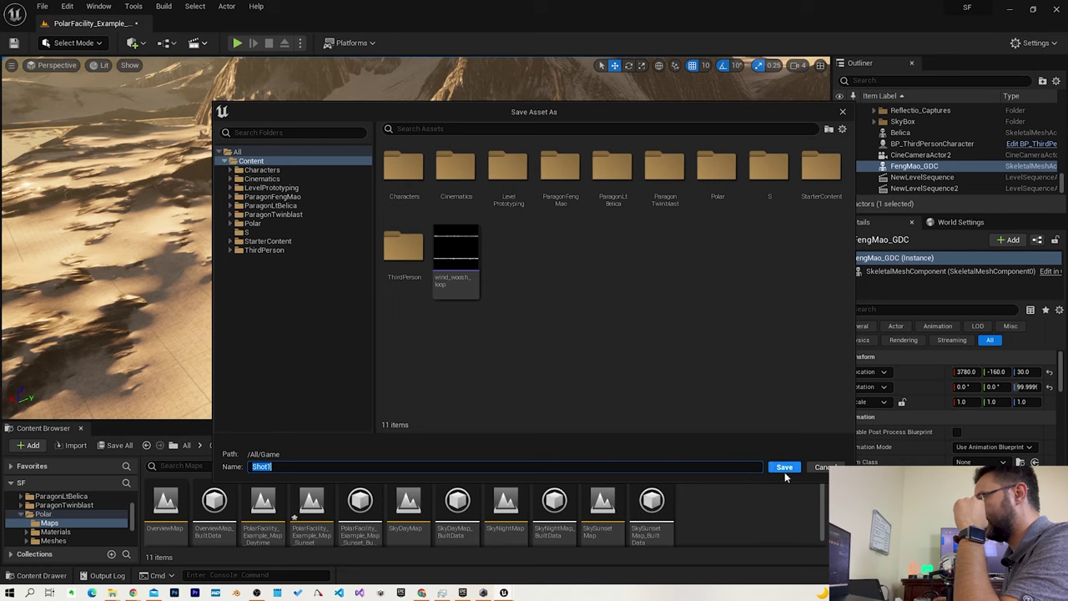
# Step: Create a Shots folder under Content and save the level sequence there as Shot1
pyautogui.rightClick(588, 297)
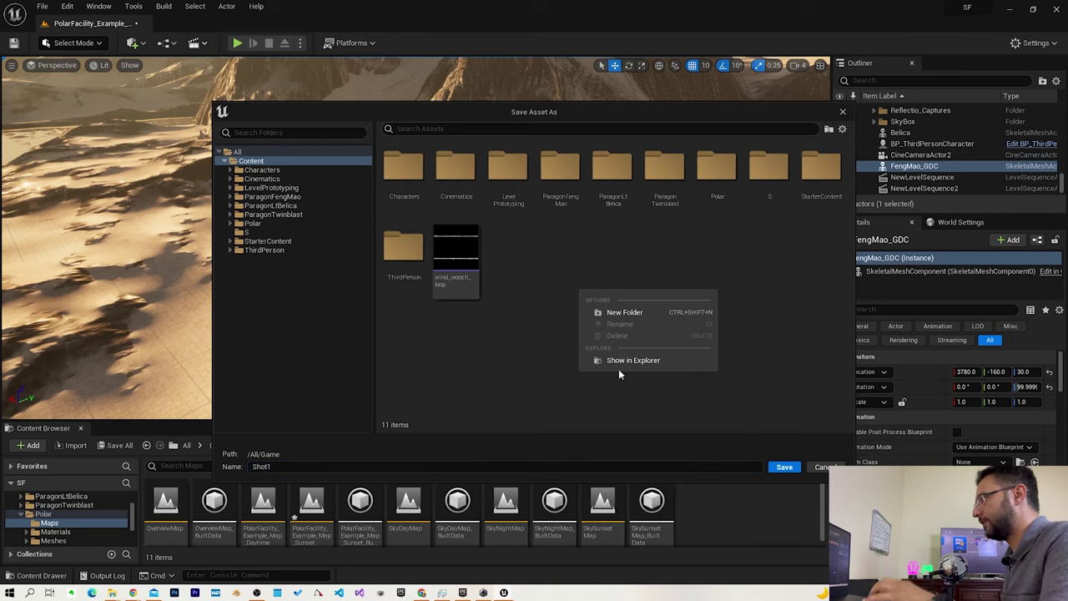
pyautogui.click(643, 312)
pyautogui.write('Shots')
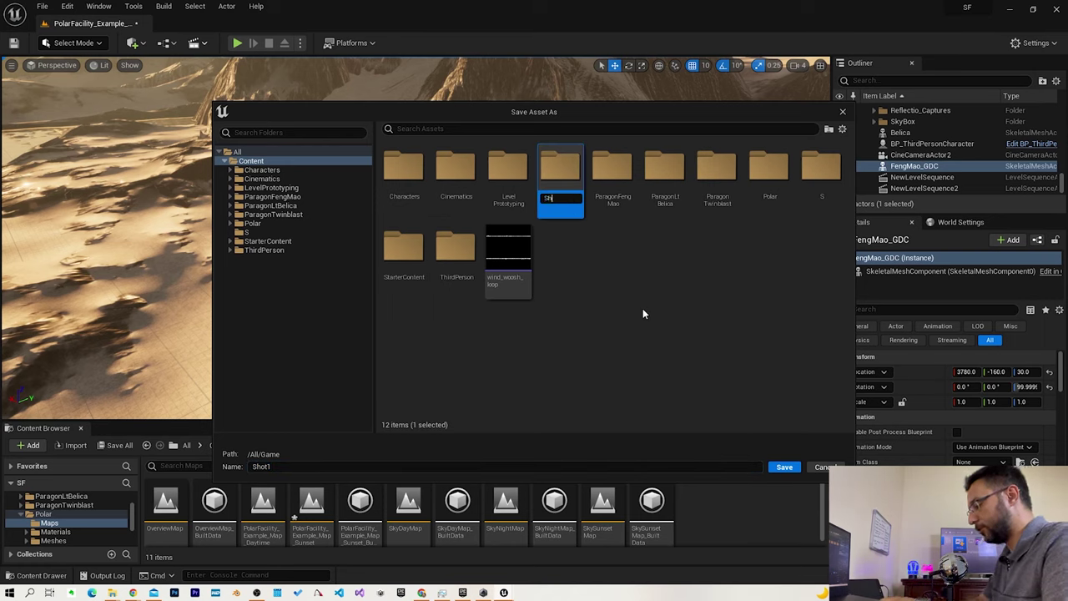
pyautogui.press('Return')
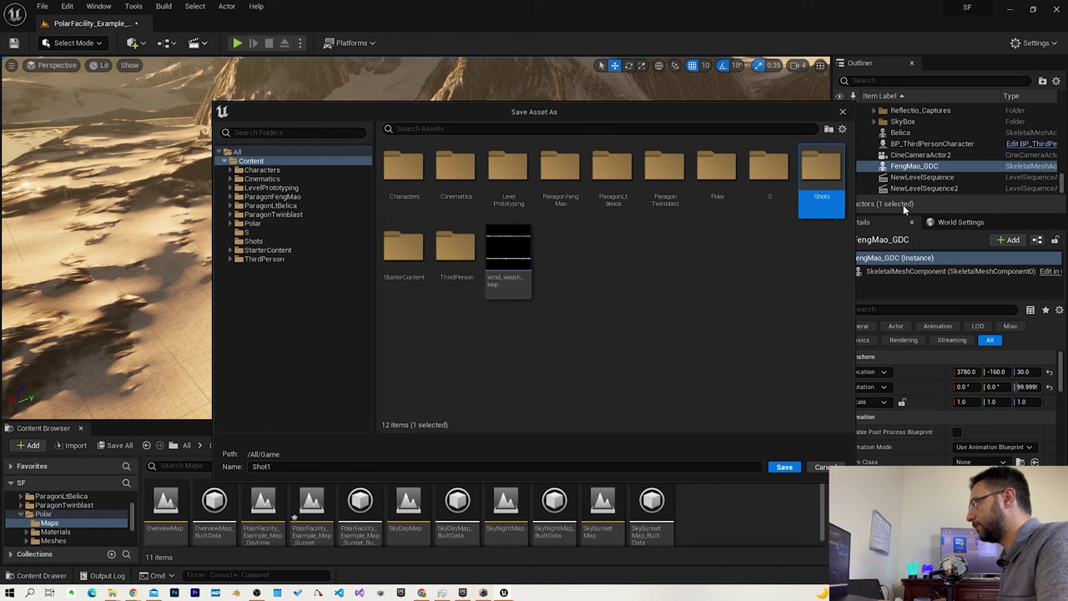
pyautogui.doubleClick(821, 171)
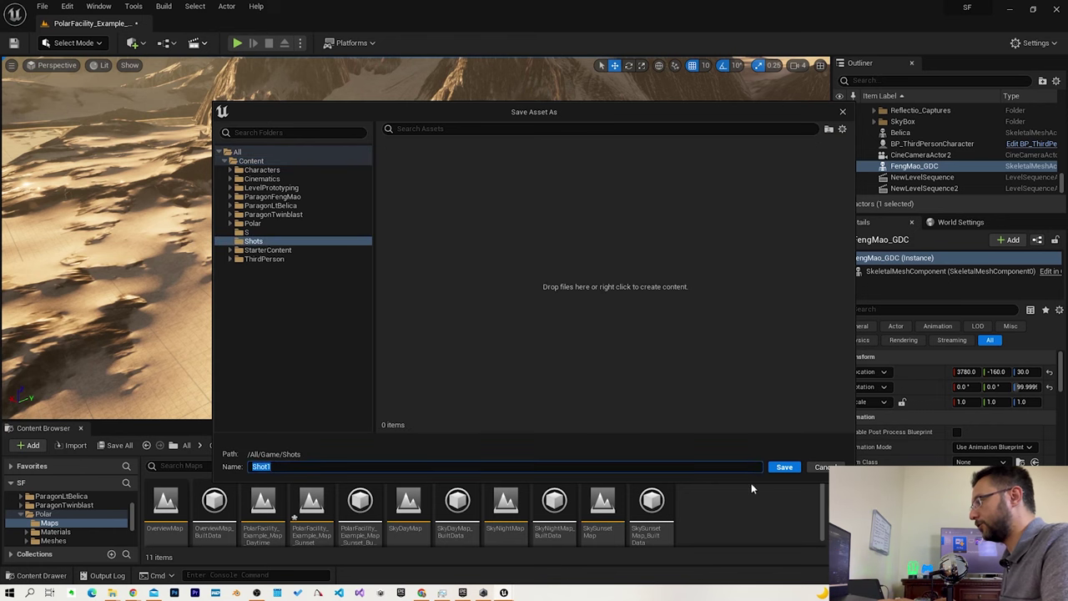
pyautogui.click(777, 467)
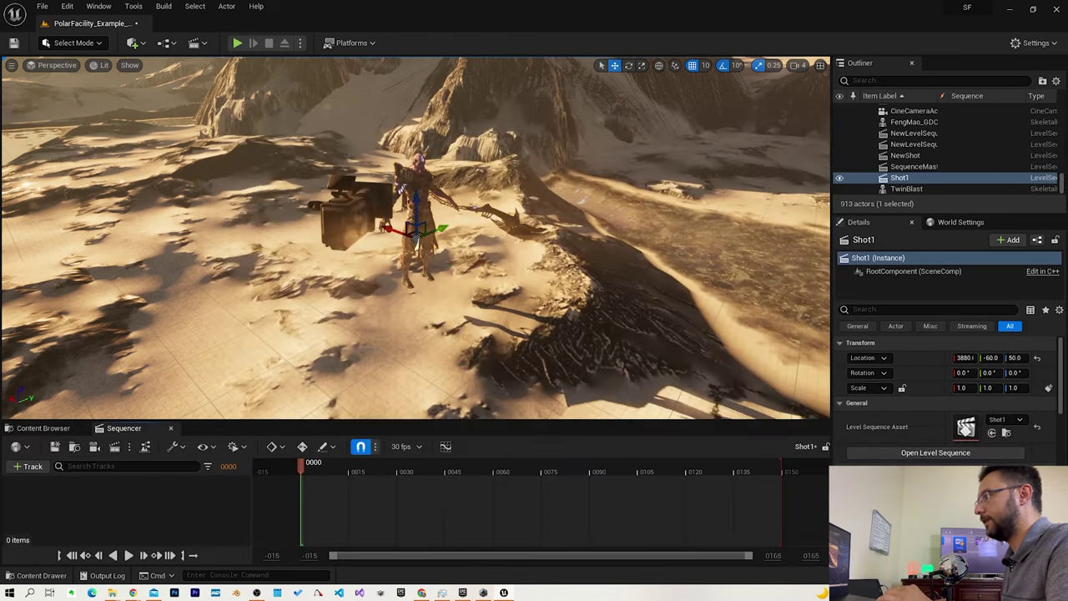
# Step: Shift CineCameraActor2 sideways along Y to reframe the shot
pyautogui.click(355, 204)
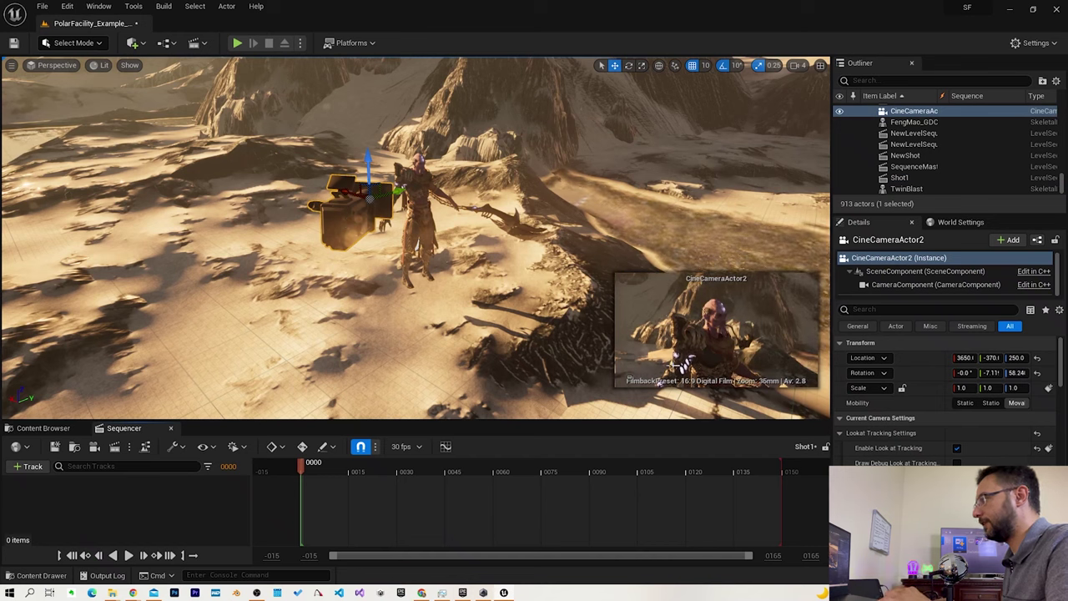
pyautogui.moveTo(397, 194)
pyautogui.mouseDown()
pyautogui.moveTo(259, 234)
pyautogui.moveTo(449, 211)
pyautogui.mouseUp()
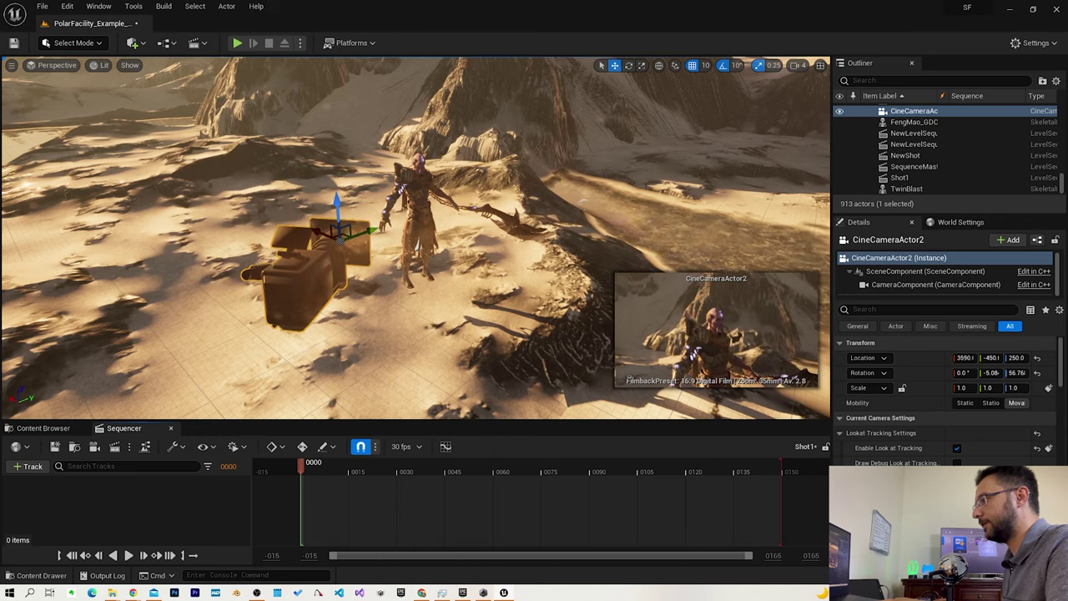
pyautogui.click(284, 351)
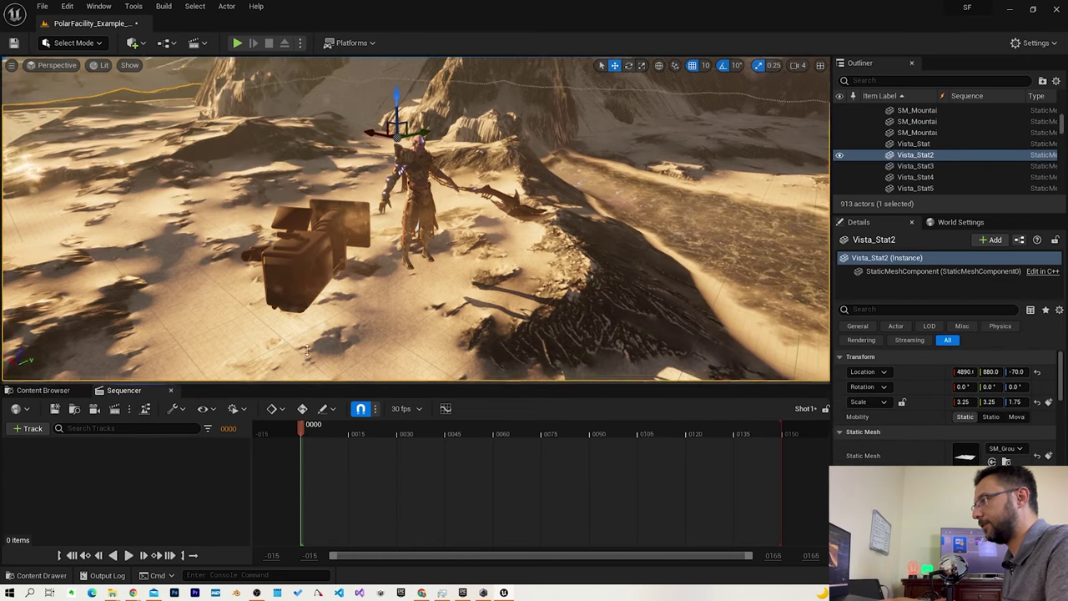
# Step: Enlarge the Sequencer panel and drag CineCameraActor2 from the Outliner into Shot1
pyautogui.moveTo(213, 421); pyautogui.dragTo(213, 335)
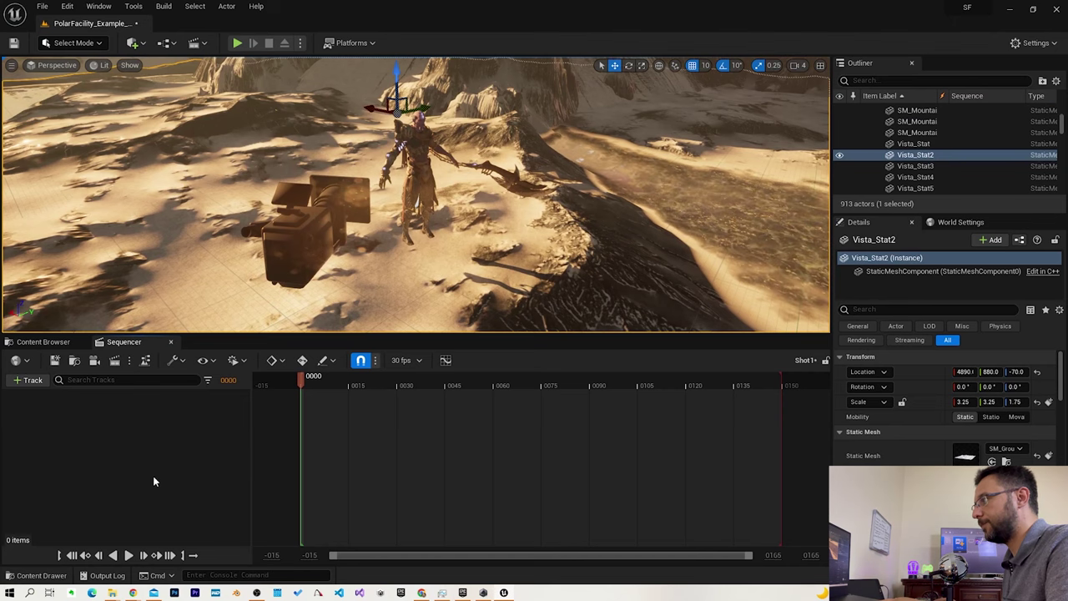
pyautogui.click(288, 271)
pyautogui.moveTo(948, 156)
pyautogui.mouseDown()
pyautogui.moveTo(117, 394)
pyautogui.moveTo(115, 425)
pyautogui.mouseUp()
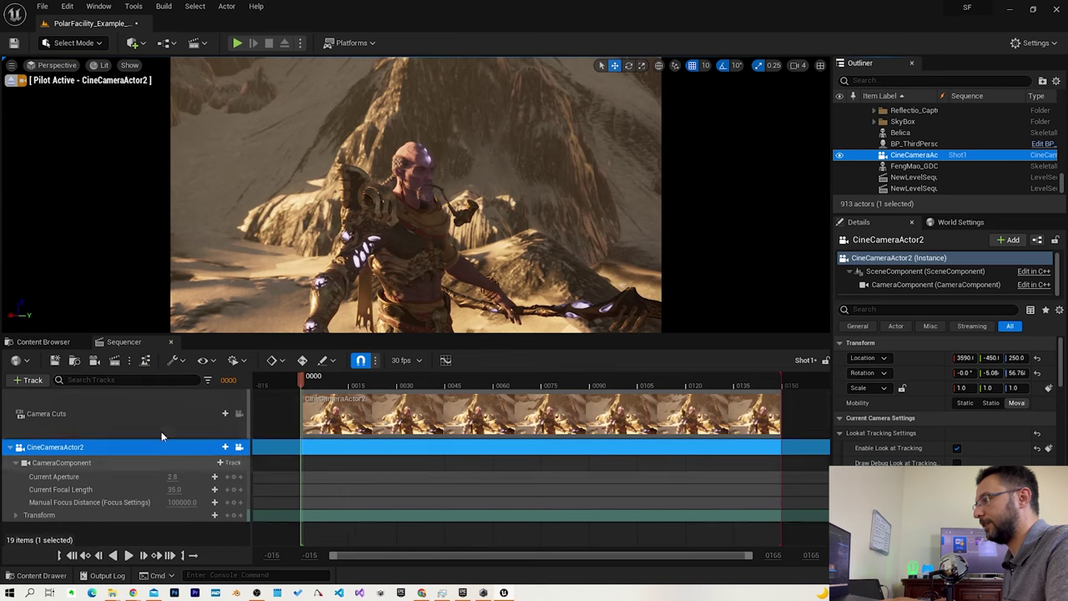
# Step: Collapse the camera tracks and stop piloting the cine camera
pyautogui.click(15, 463)
pyautogui.click(10, 448)
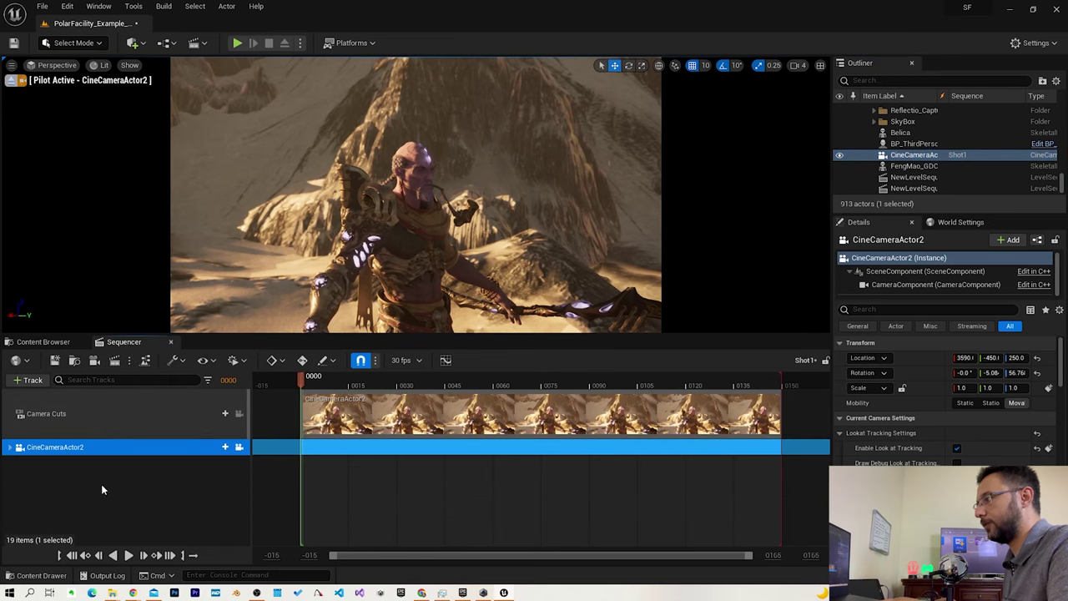
pyautogui.click(14, 81)
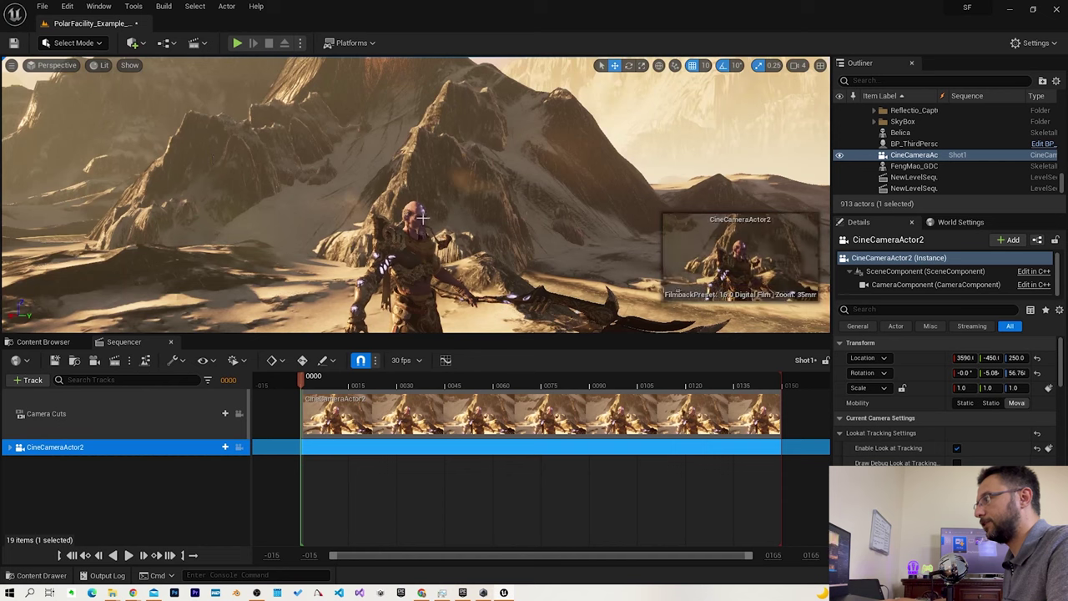
# Step: Move FengMao_GDC farther out on the snow to Location X 4190, checking the camera framing
pyautogui.scroll(3, 410, 238)
pyautogui.scroll(3, 410, 239)
pyautogui.click(410, 223)
pyautogui.moveTo(410, 223); pyautogui.dragTo(293, 251, button='right')
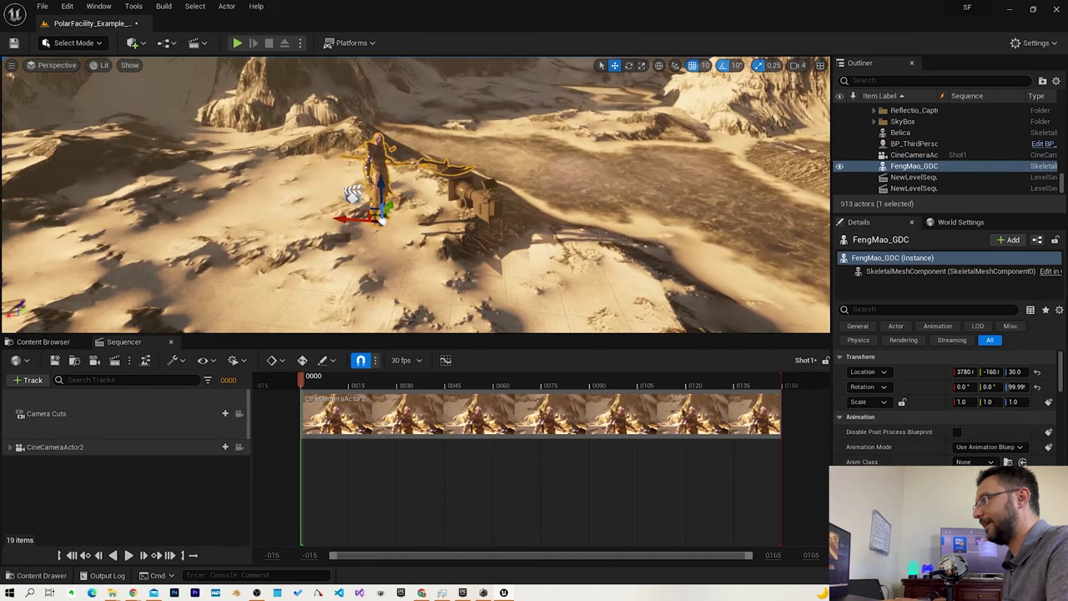
pyautogui.moveTo(339, 220); pyautogui.dragTo(232, 219)
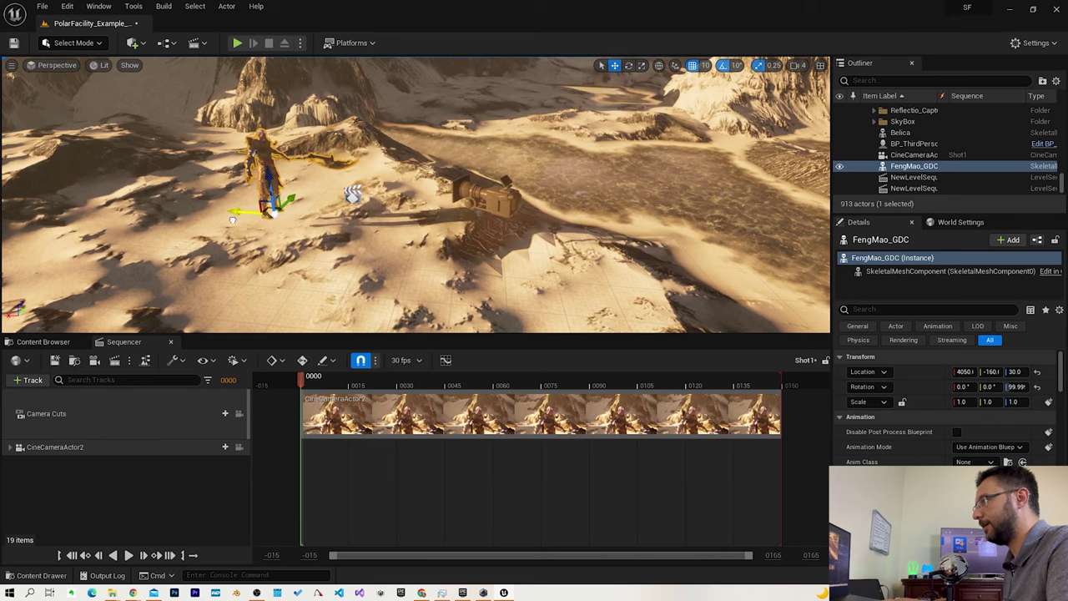
pyautogui.hotkey('ctrl', 'z')
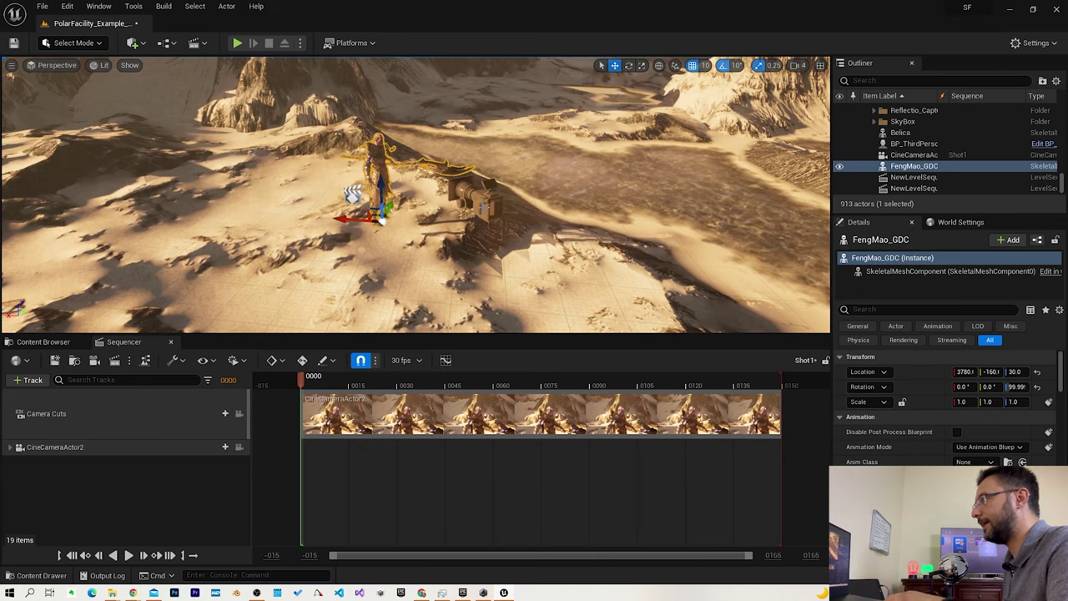
pyautogui.click(55, 446)
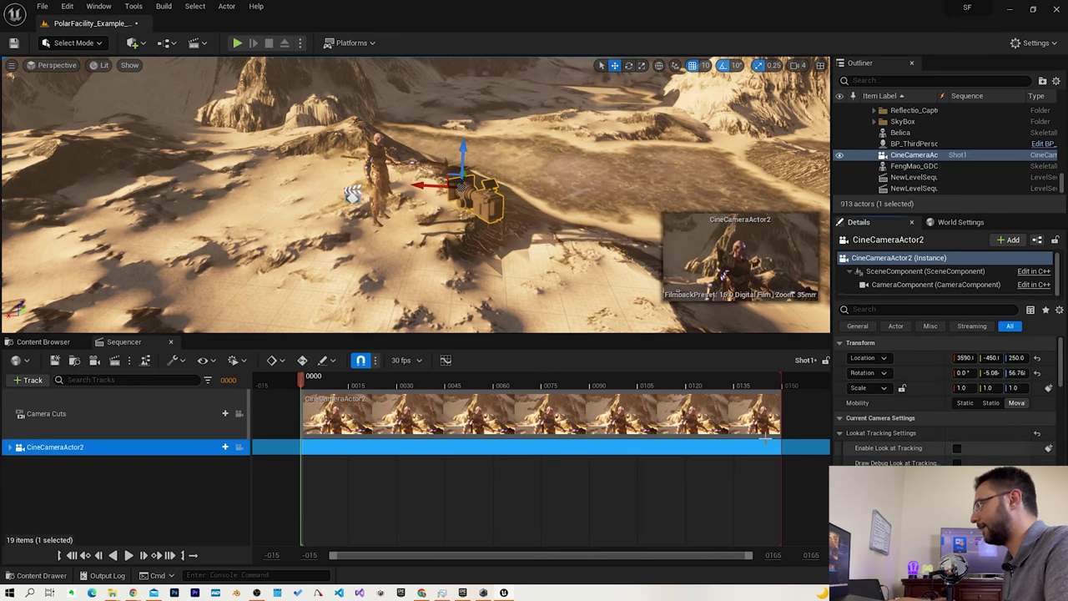
pyautogui.click(367, 221)
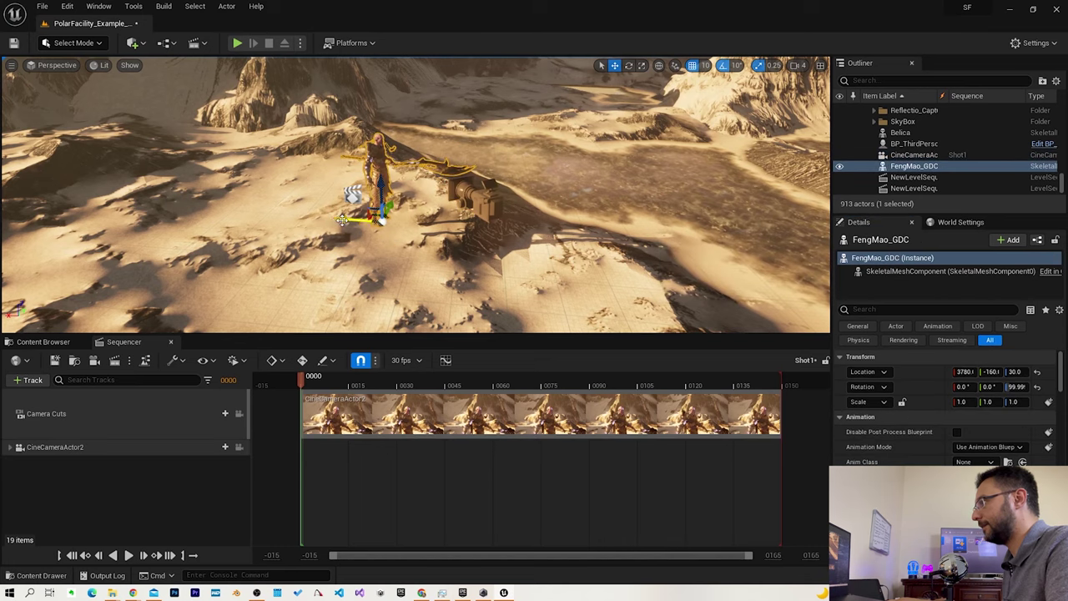
pyautogui.moveTo(342, 219); pyautogui.dragTo(183, 211)
pyautogui.click(478, 215)
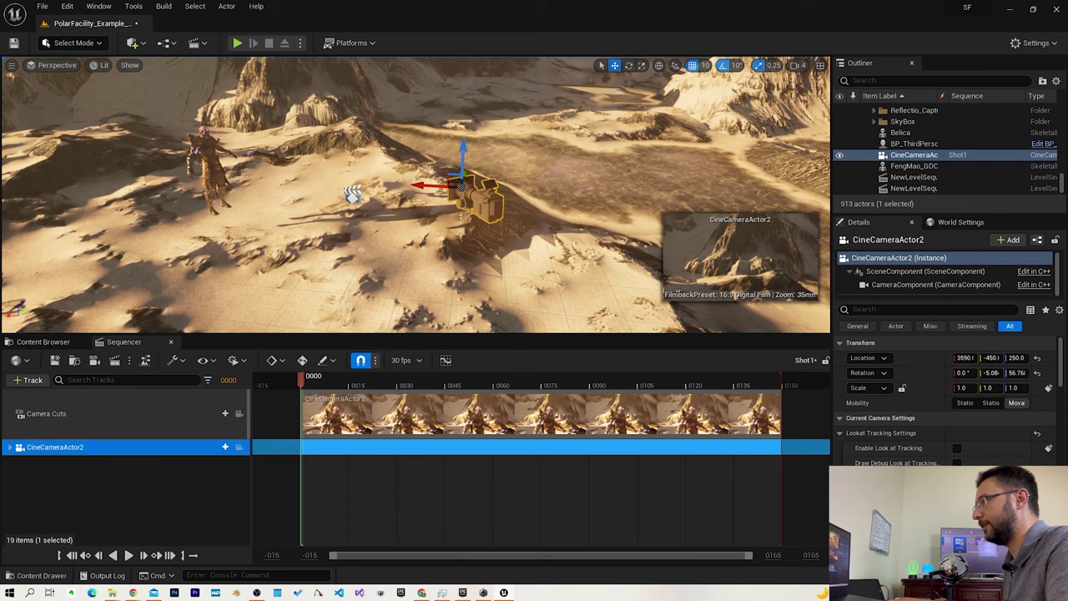
pyautogui.click(209, 166)
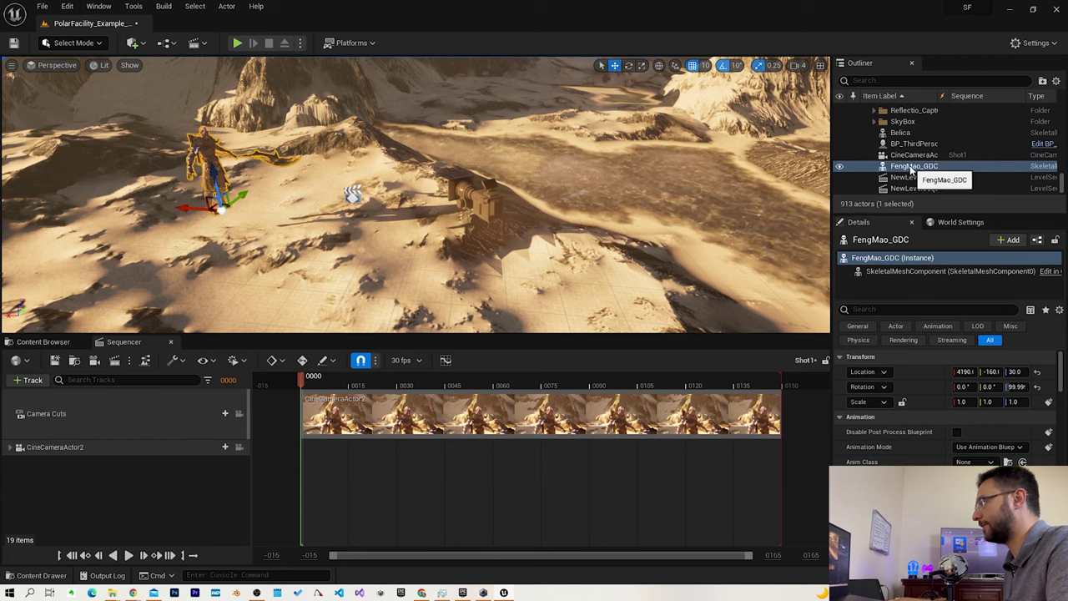
# Step: Add FengMao_GDC to Shot1 and key its starting transform at frame 0 (X 4190)
pyautogui.moveTo(911, 170); pyautogui.dragTo(899, 177)
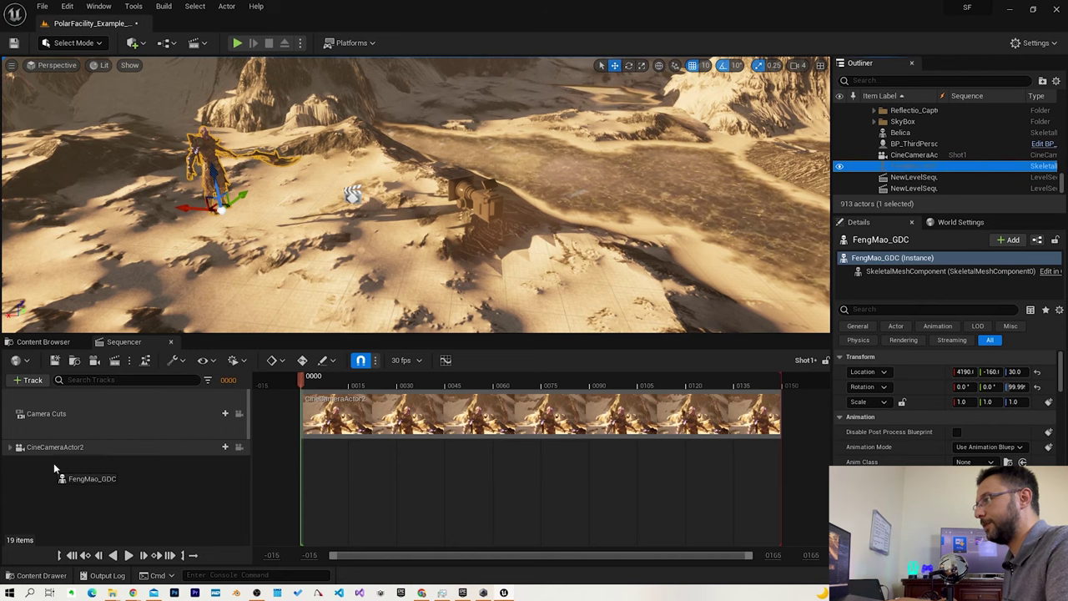
pyautogui.moveTo(62, 479); pyautogui.dragTo(62, 480)
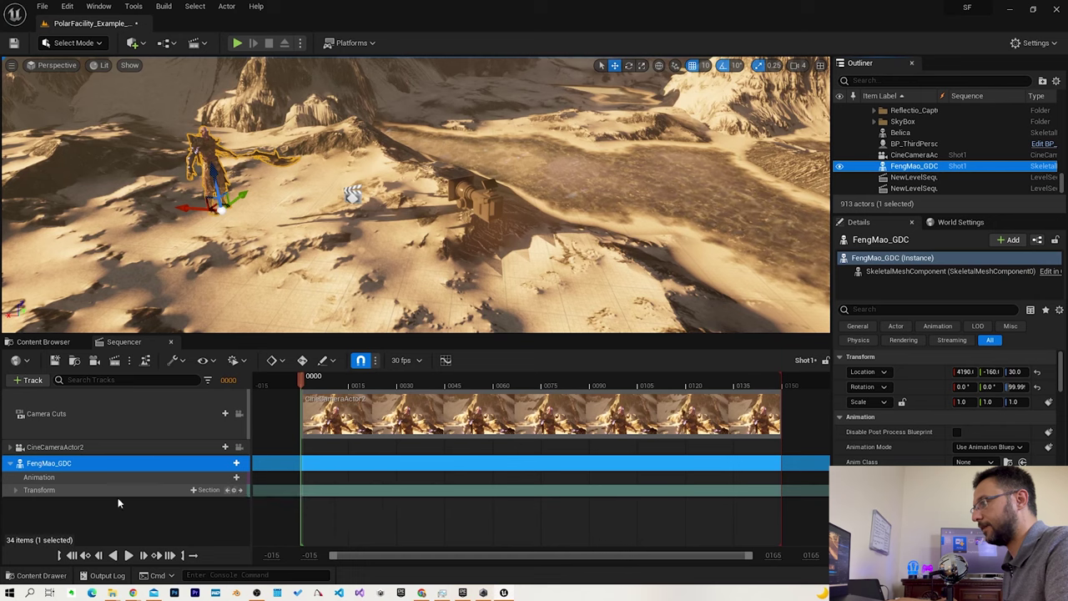
pyautogui.click(15, 491)
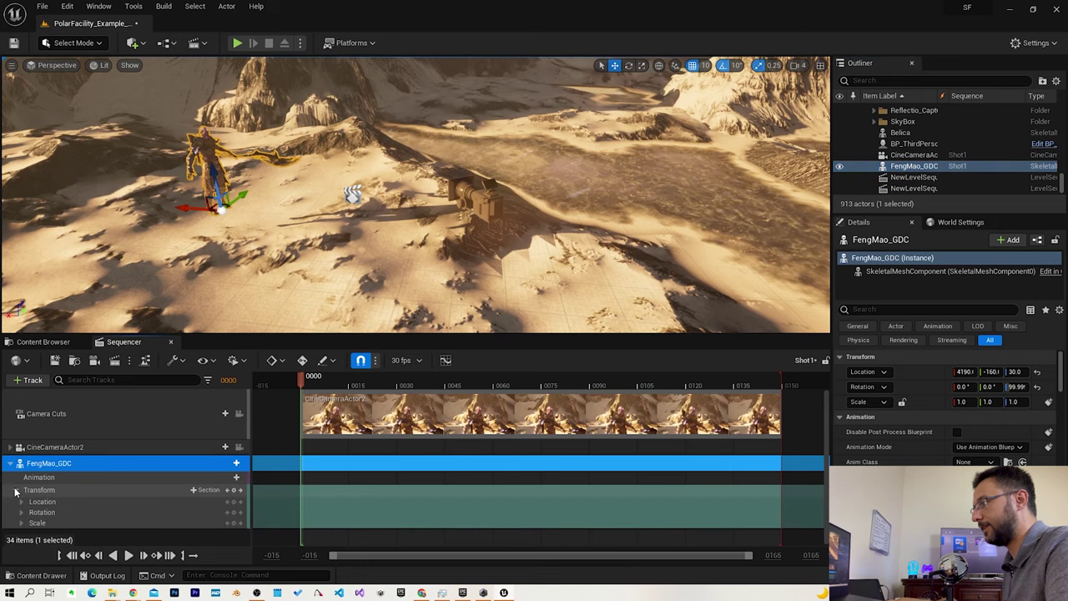
pyautogui.click(240, 491)
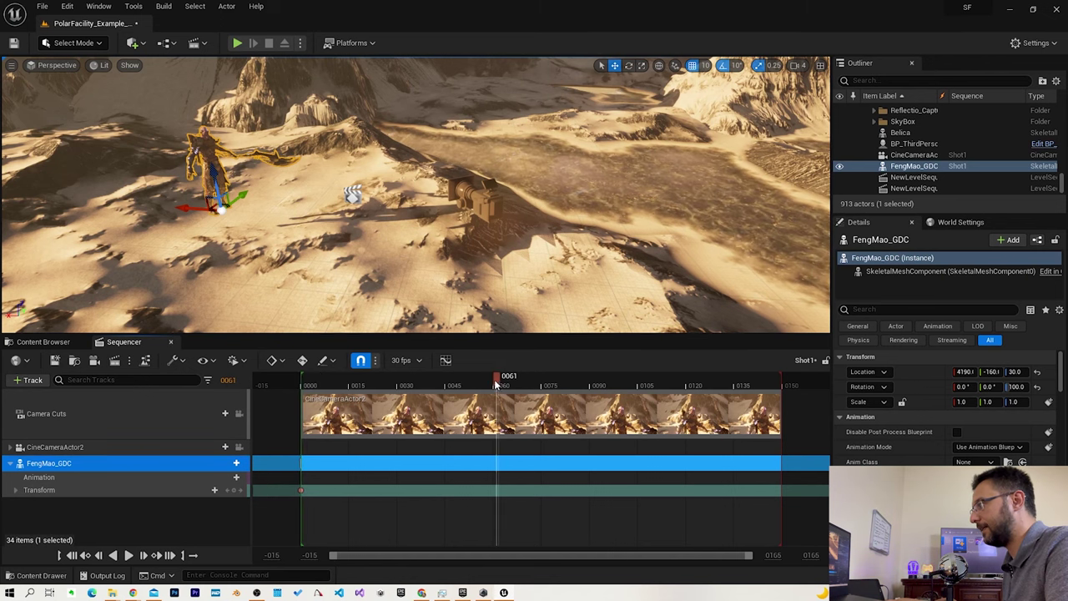
# Step: Move FengMao toward the machinery, key it at frame 60 (X 3670), and play from the start
pyautogui.moveTo(184, 208); pyautogui.dragTo(399, 227)
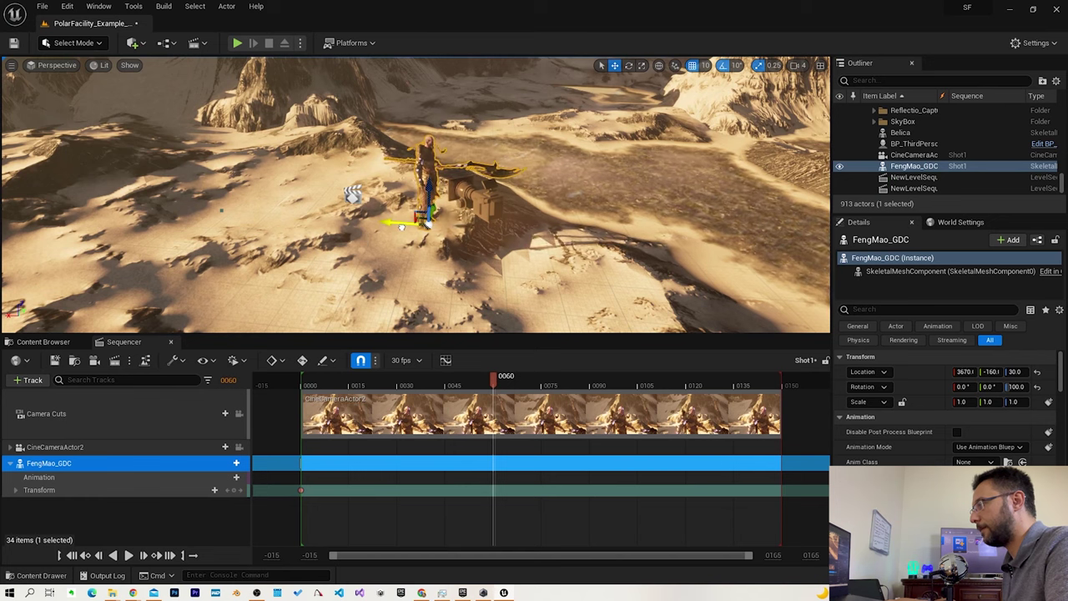
pyautogui.moveTo(400, 227)
pyautogui.mouseDown()
pyautogui.moveTo(412, 228)
pyautogui.moveTo(401, 227)
pyautogui.mouseUp()
pyautogui.click(231, 490)
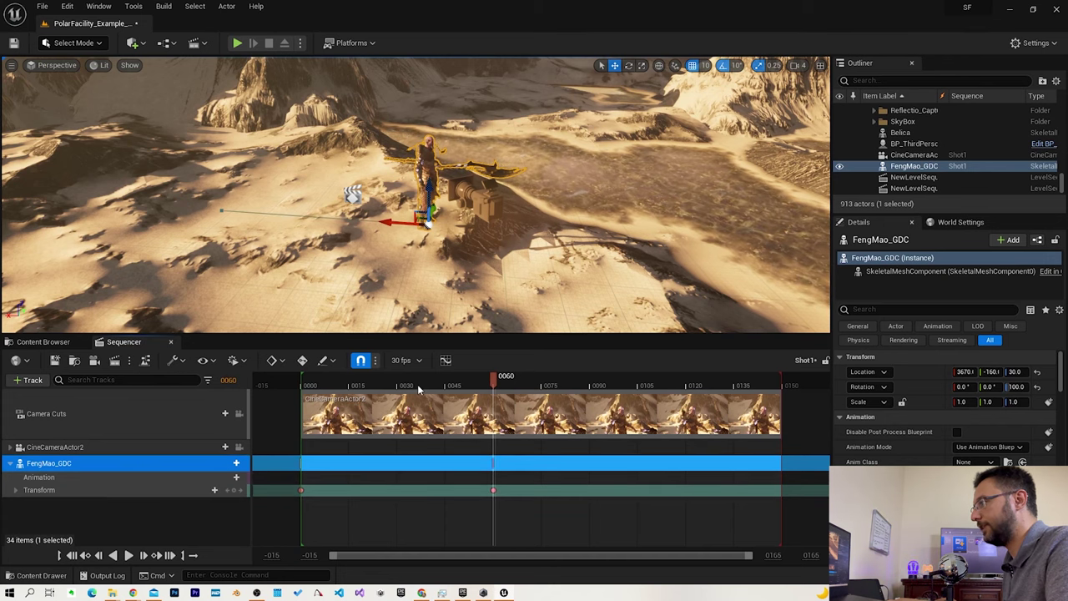
pyautogui.click(303, 384)
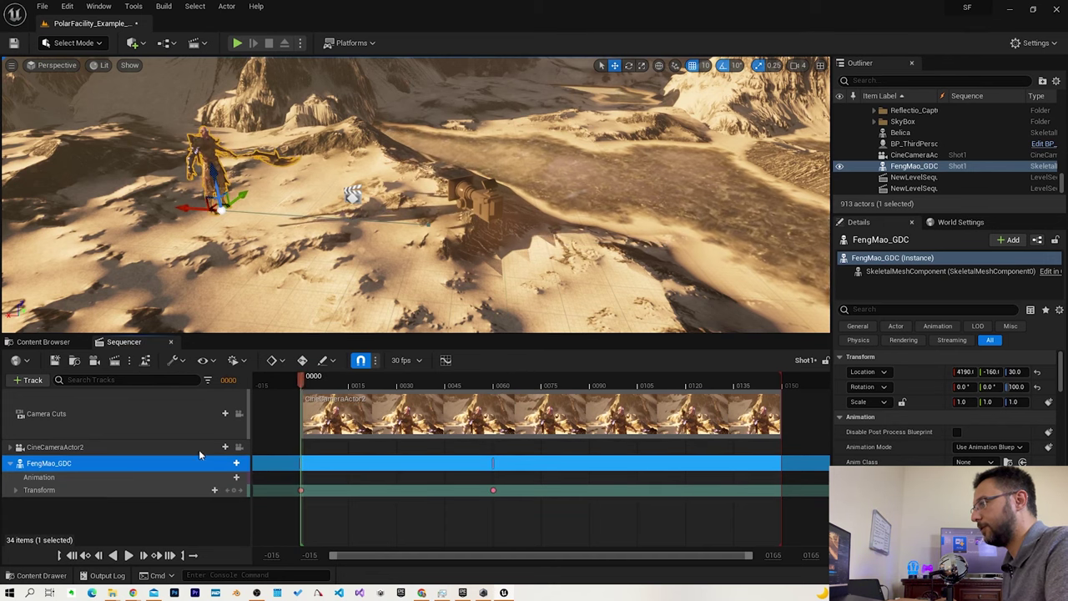
pyautogui.click(128, 555)
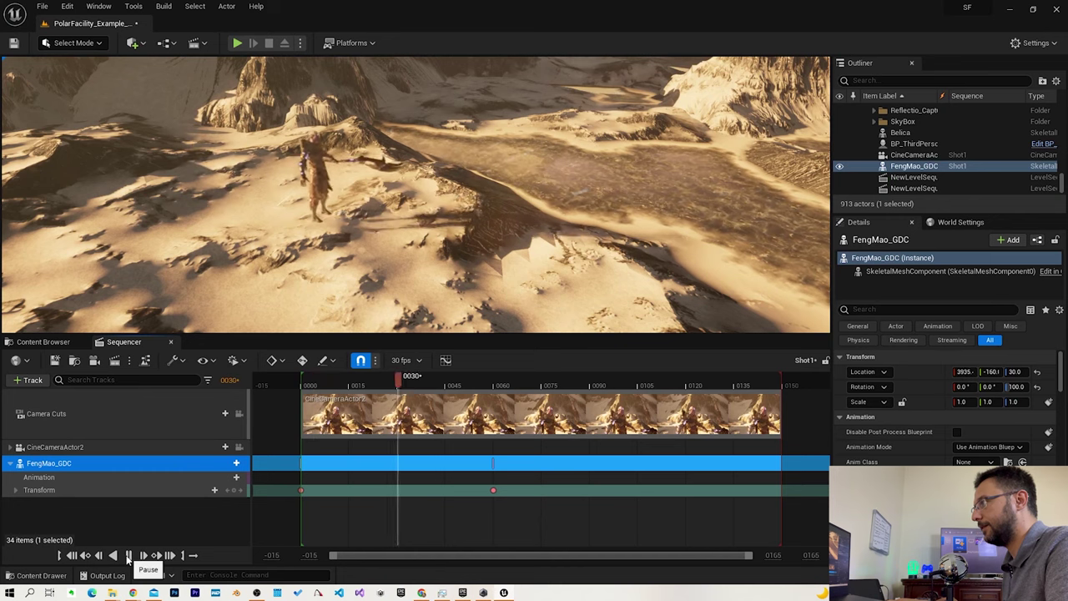
# Step: Pilot CineCameraActor2 and adjust it so FengMao is centred in frame
pyautogui.click(128, 556)
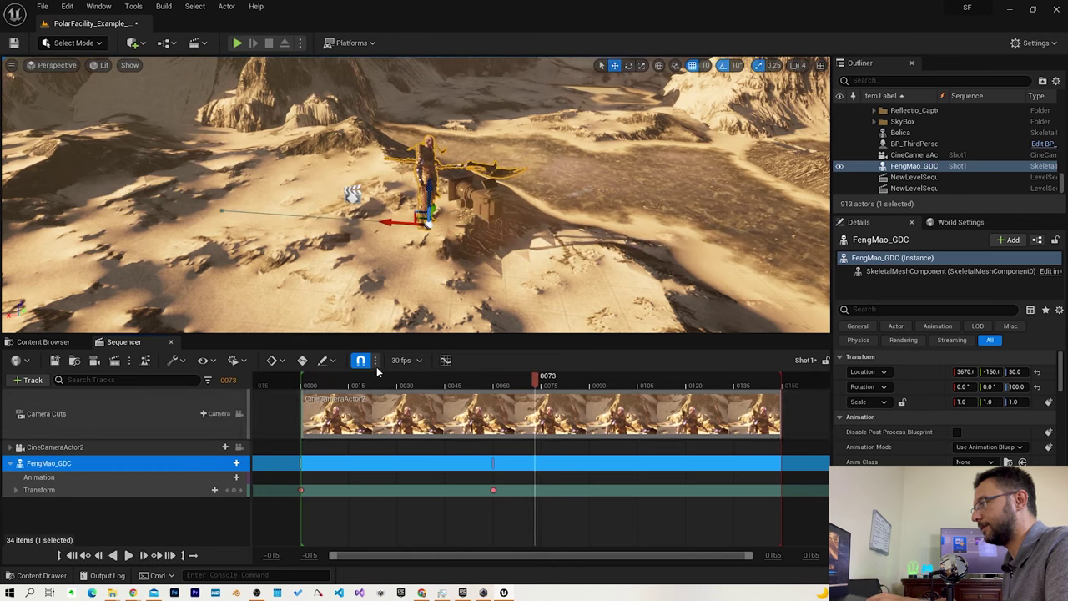
pyautogui.click(67, 67)
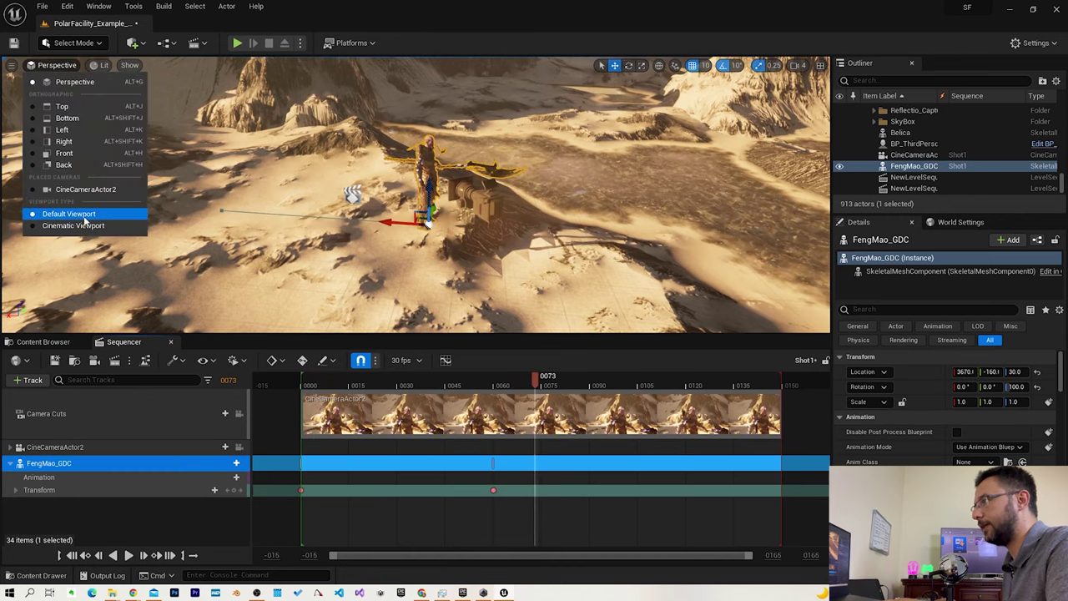
pyautogui.click(83, 191)
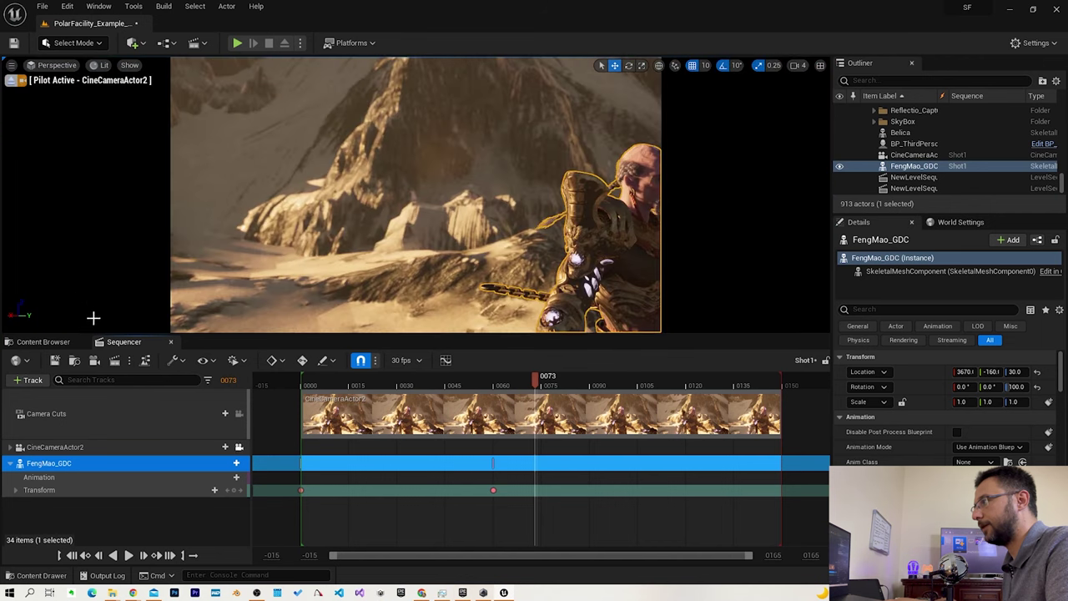
pyautogui.moveTo(418, 250); pyautogui.dragTo(450, 250, button='right')
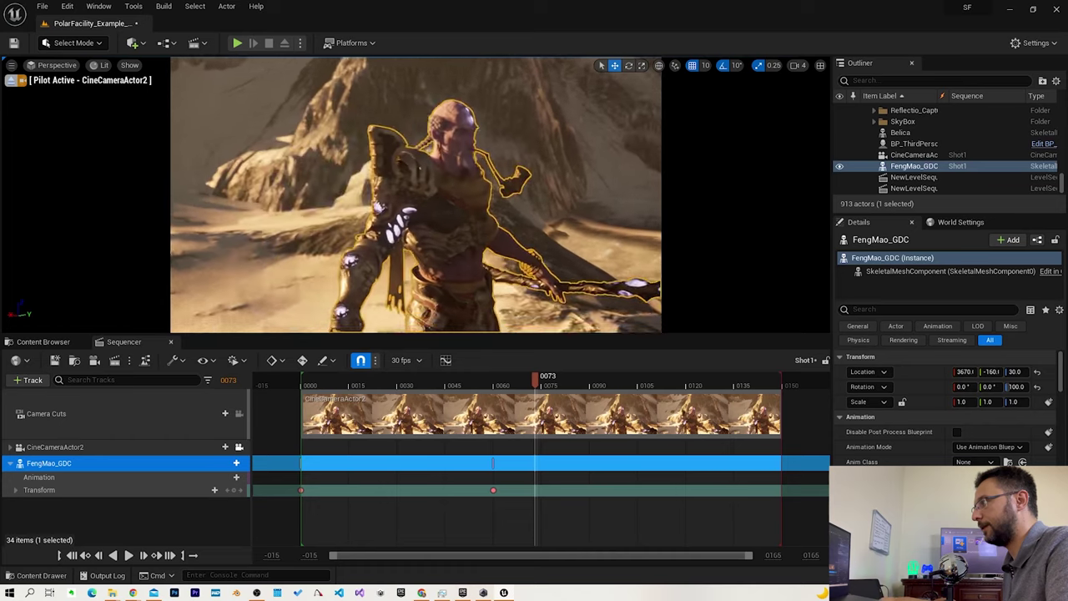
# Step: Replay Shot1 from the start through the camera to check the framing
pyautogui.click(129, 556)
pyautogui.click(130, 556)
pyautogui.click(306, 384)
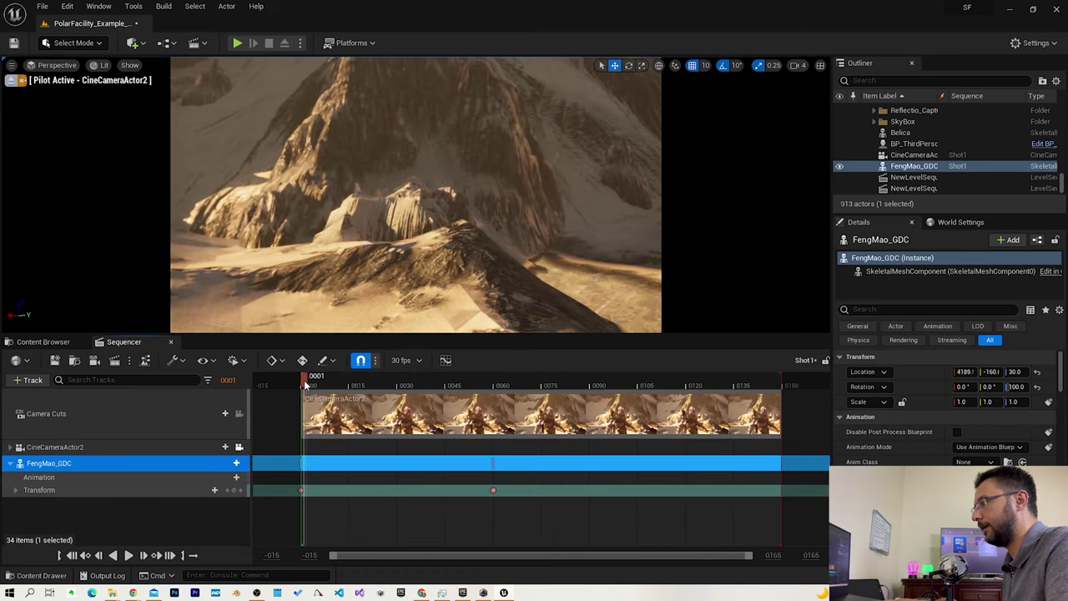
pyautogui.click(130, 556)
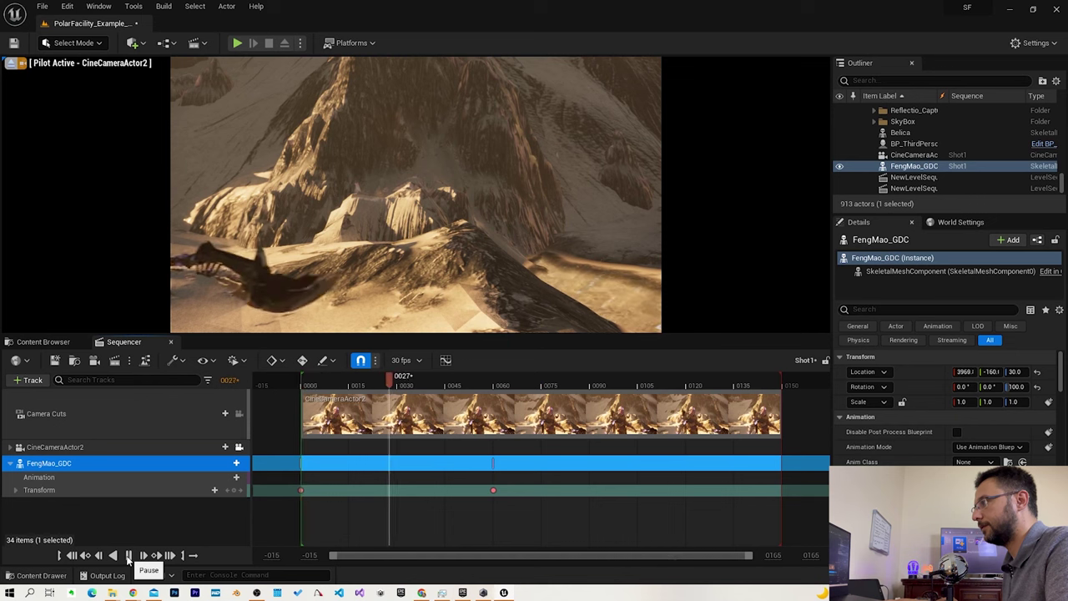
pyautogui.click(129, 556)
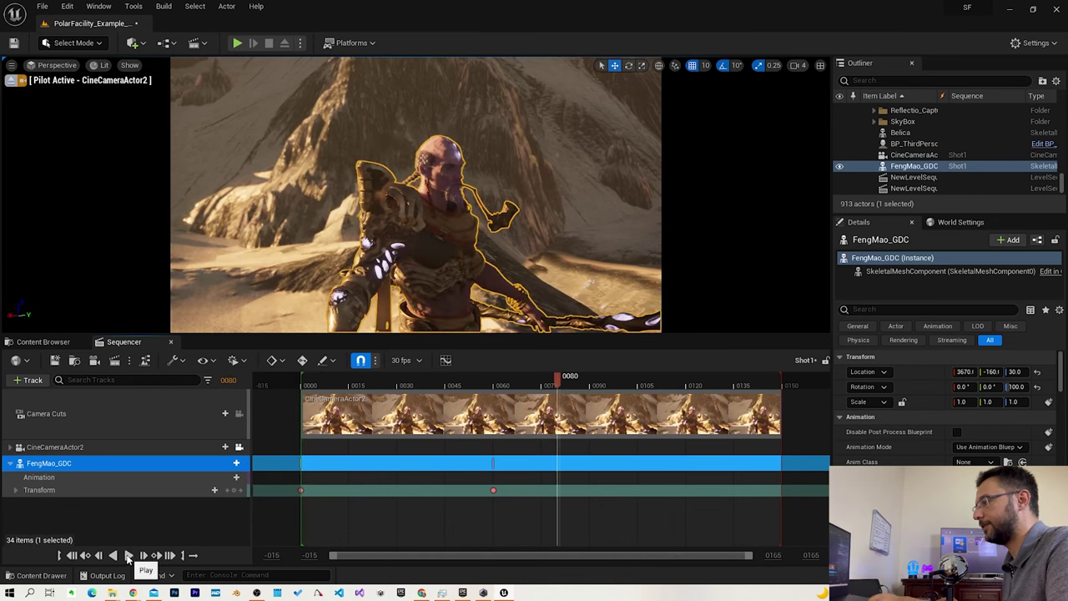
# Step: Eject from the camera, frame FengMao, and scrub the playhead back to frame 0001
pyautogui.click(10, 81)
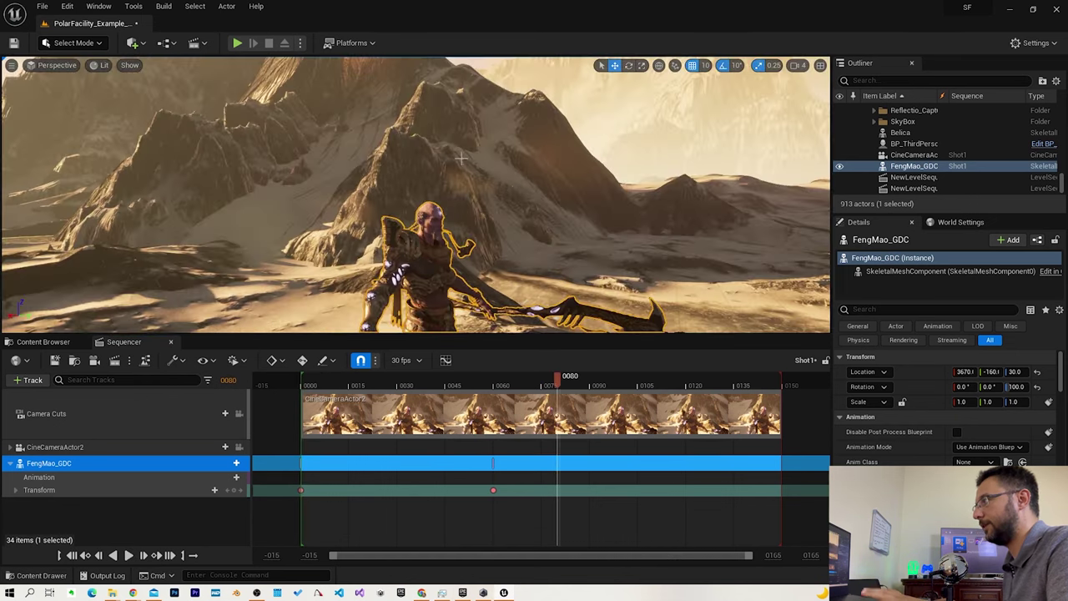
pyautogui.press('f')
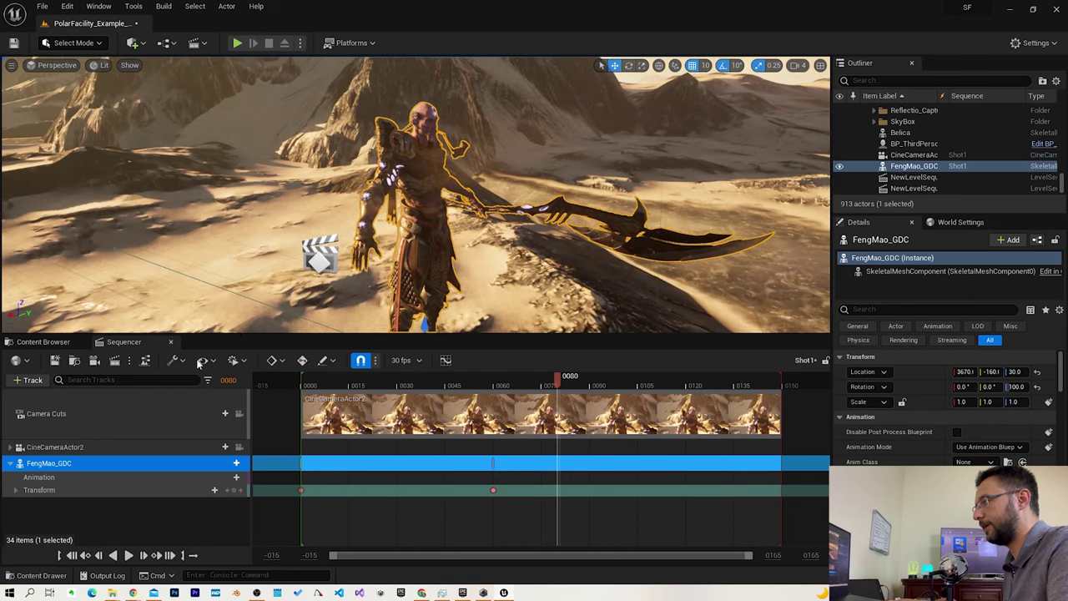
pyautogui.moveTo(501, 250); pyautogui.dragTo(528, 325, button='right')
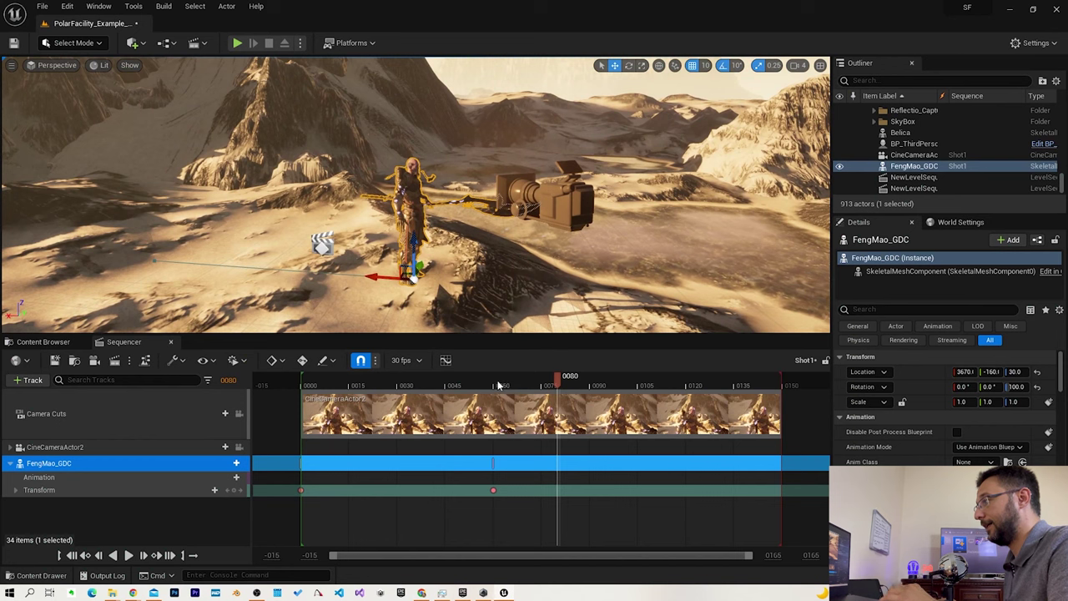
pyautogui.moveTo(459, 385)
pyautogui.mouseDown()
pyautogui.moveTo(388, 385)
pyautogui.moveTo(496, 411)
pyautogui.mouseUp()
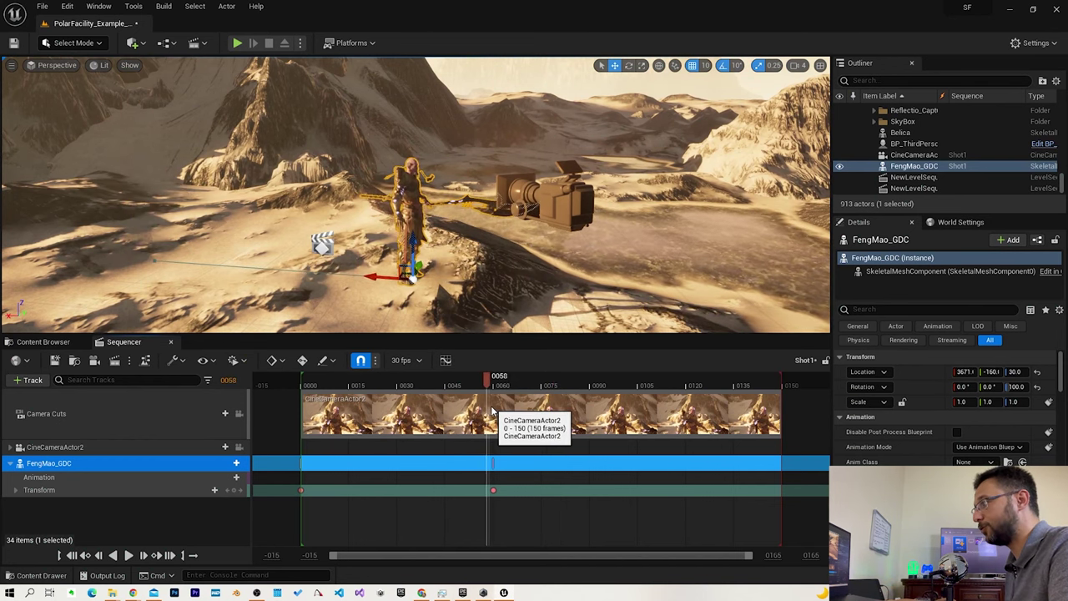
pyautogui.moveTo(496, 411); pyautogui.dragTo(305, 411)
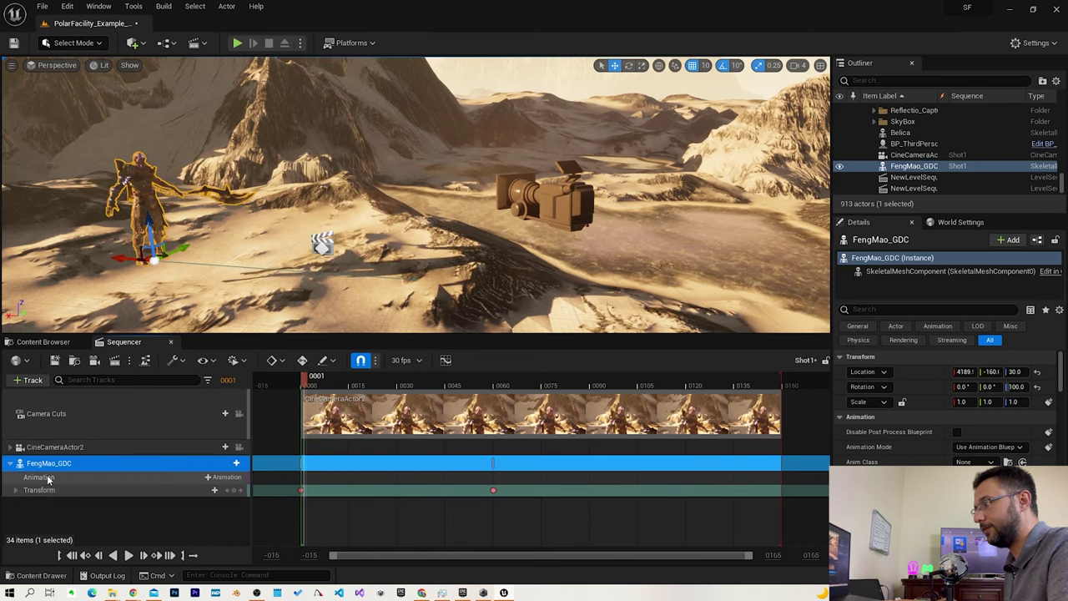
# Step: Add the Walk_Fwd animation to FengMao_GDC, spanning frames 0000 to 0060
pyautogui.click(216, 478)
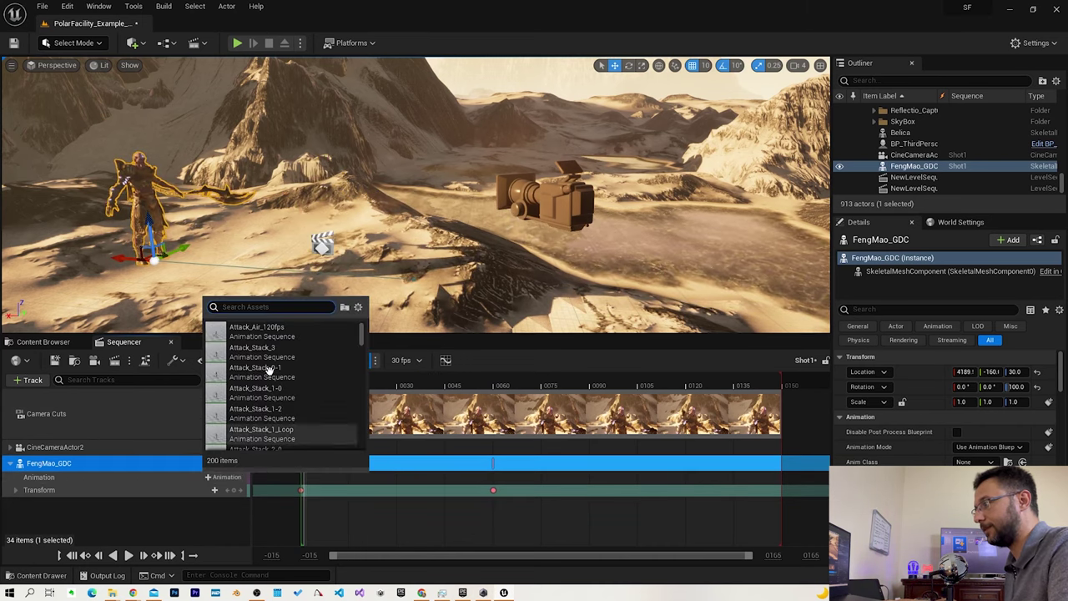
pyautogui.write('walk')
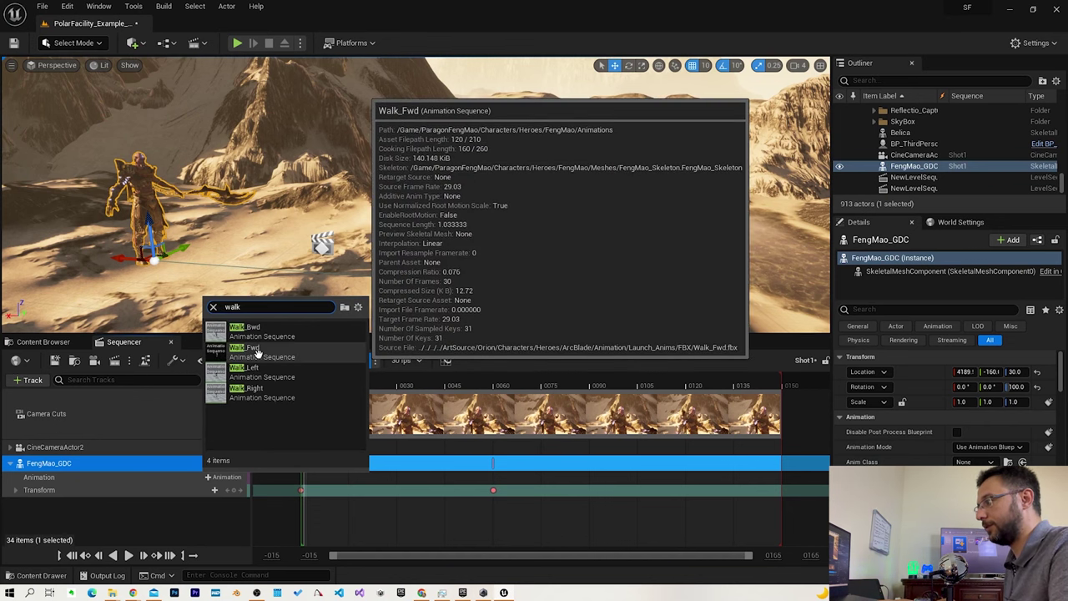
pyautogui.click(262, 351)
pyautogui.click(343, 481)
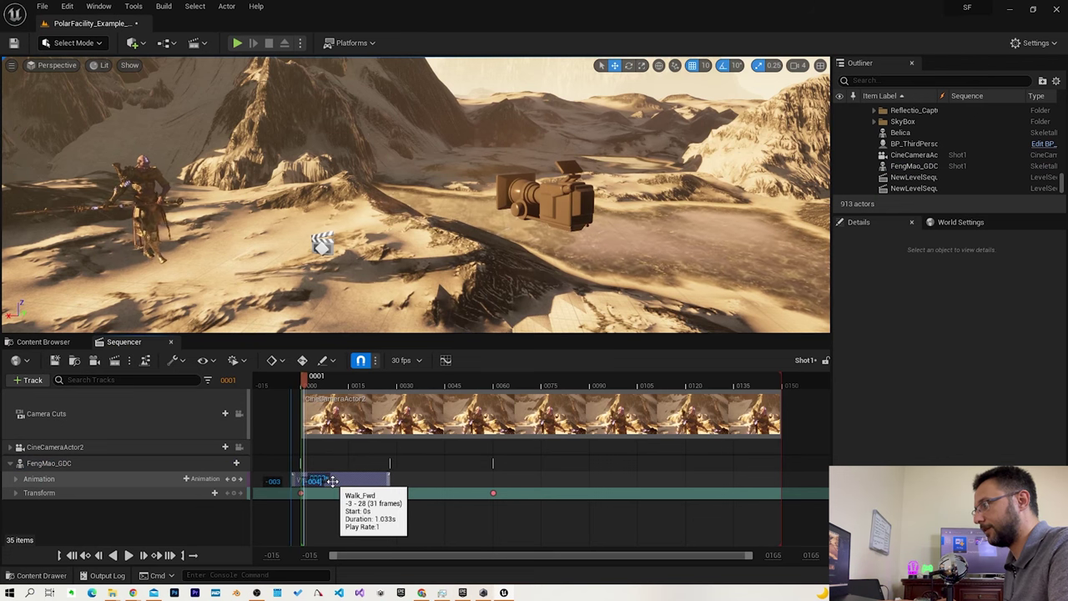
pyautogui.moveTo(338, 482); pyautogui.dragTo(337, 481)
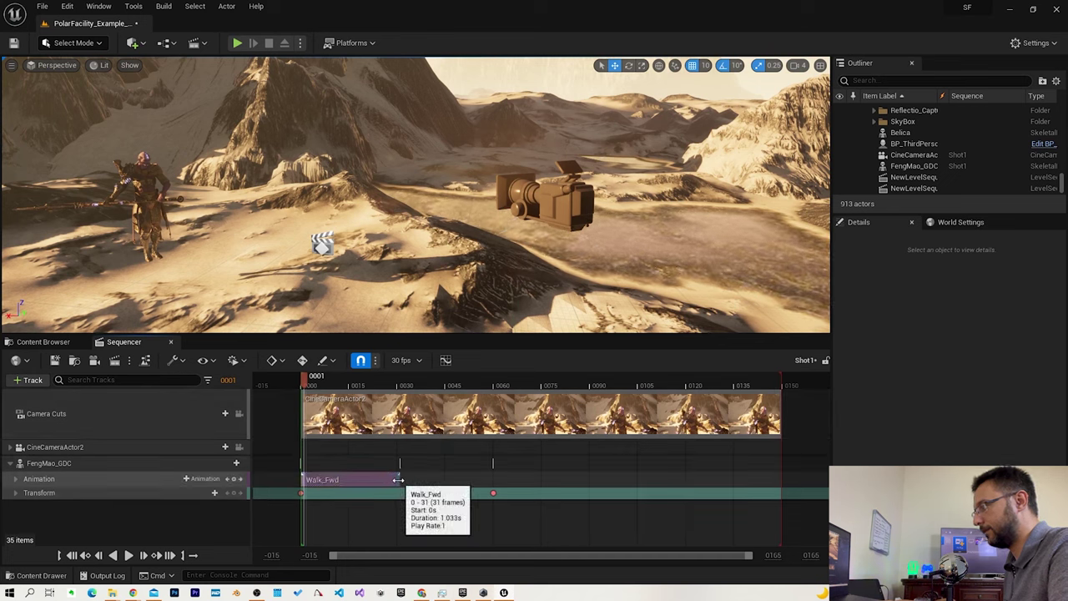
pyautogui.moveTo(398, 480); pyautogui.dragTo(494, 480)
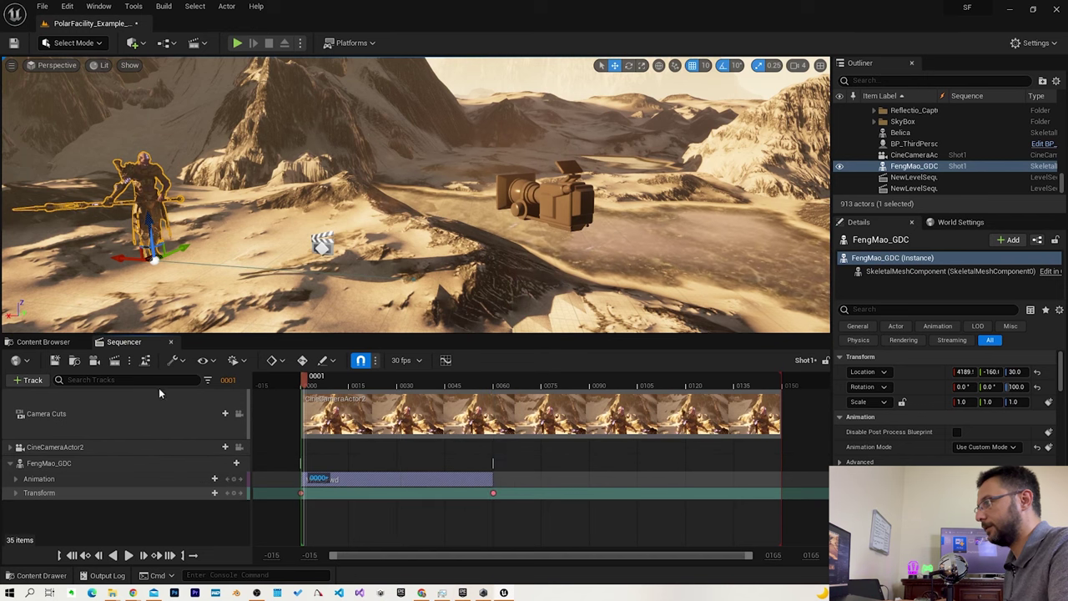
# Step: Preview the walk through the camera and move the playhead past its end
pyautogui.press('space')
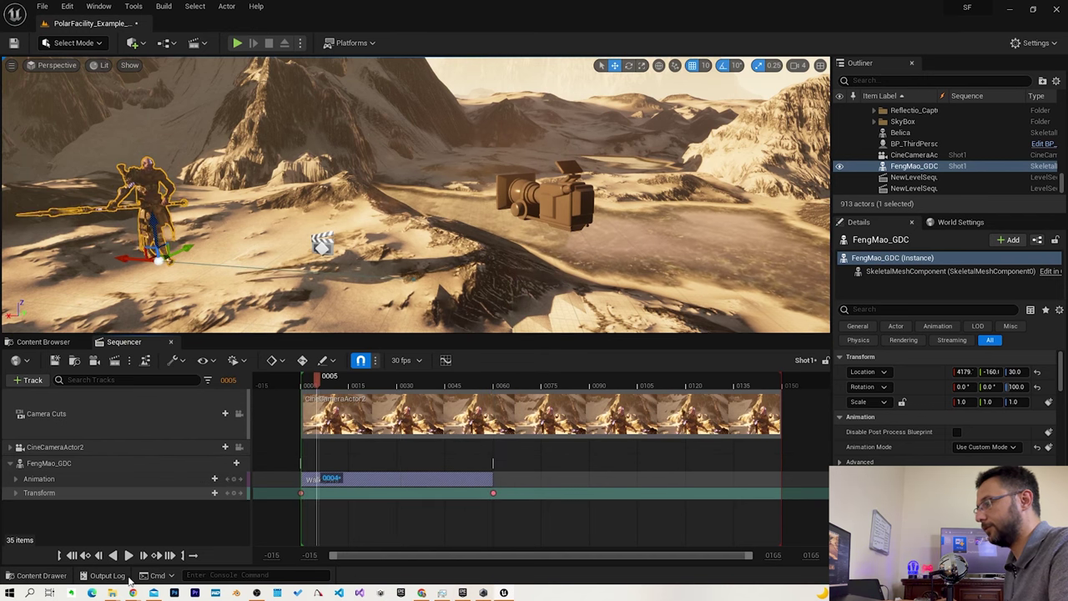
pyautogui.click(130, 558)
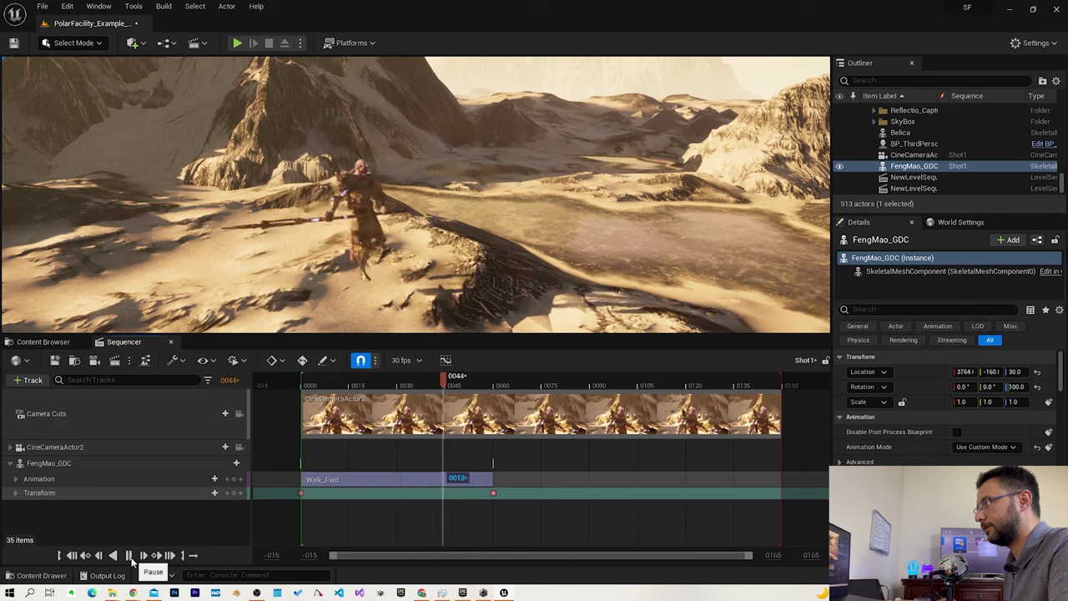
pyautogui.click(130, 558)
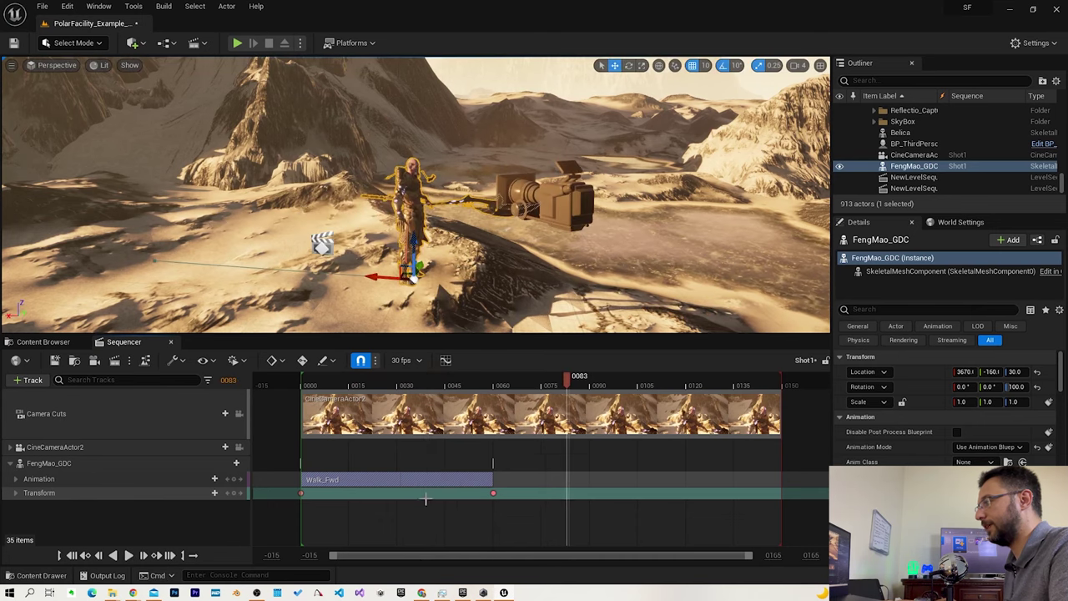
pyautogui.click(509, 479)
pyautogui.click(532, 385)
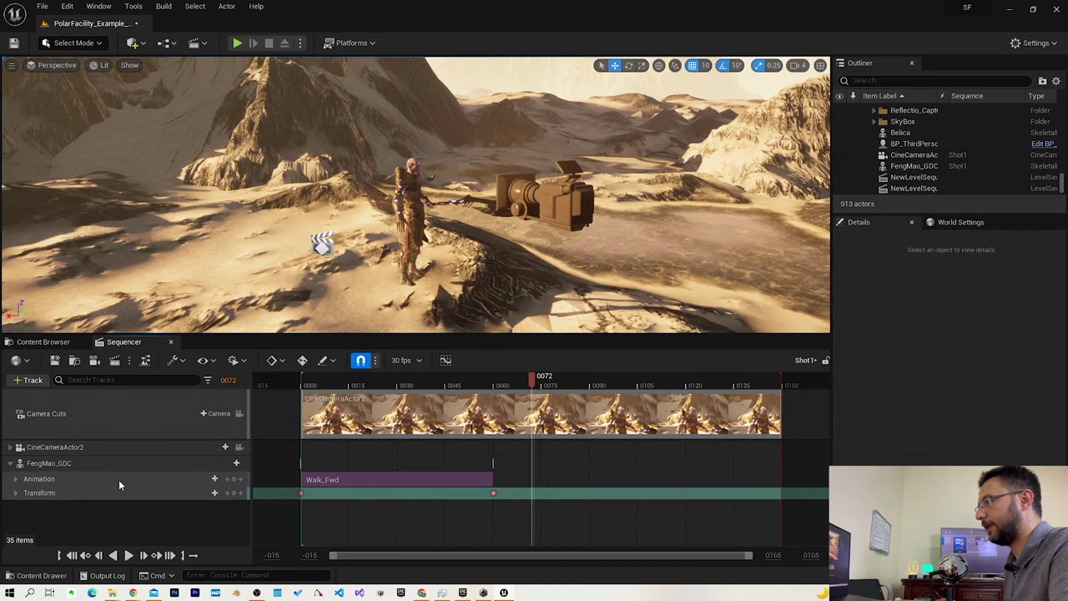
# Step: Add the Idle animation to FengMao_GDC, starting at frame 0060
pyautogui.click(203, 479)
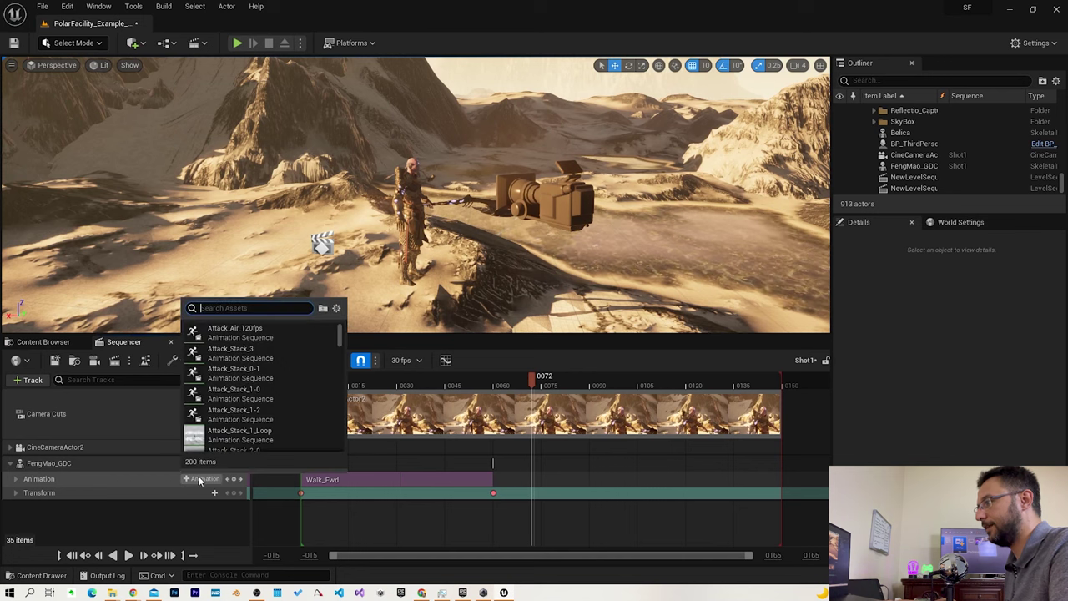
pyautogui.write('id')
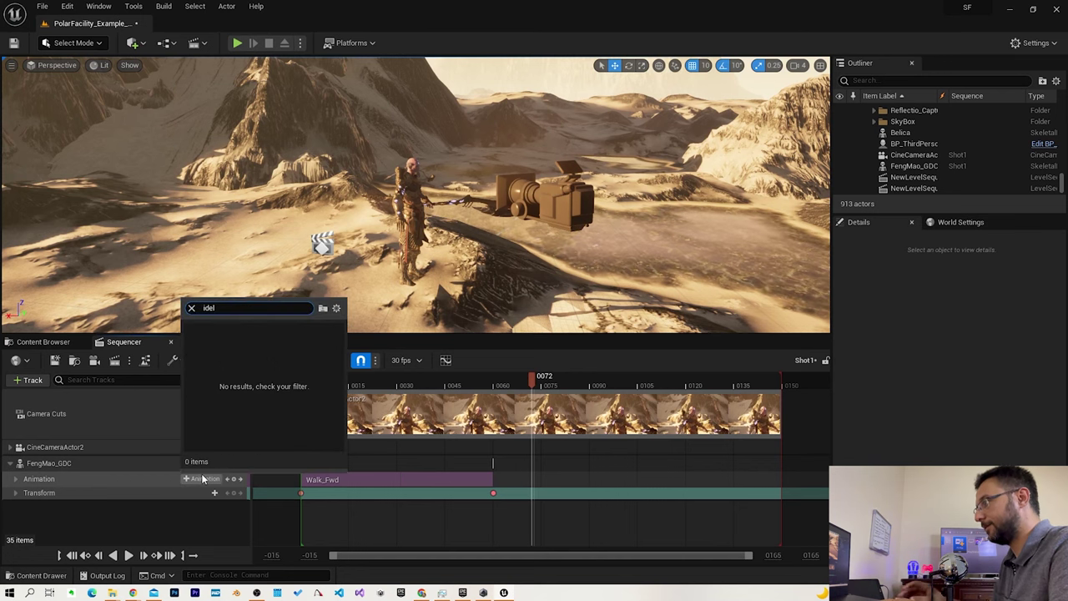
pyautogui.write('le')
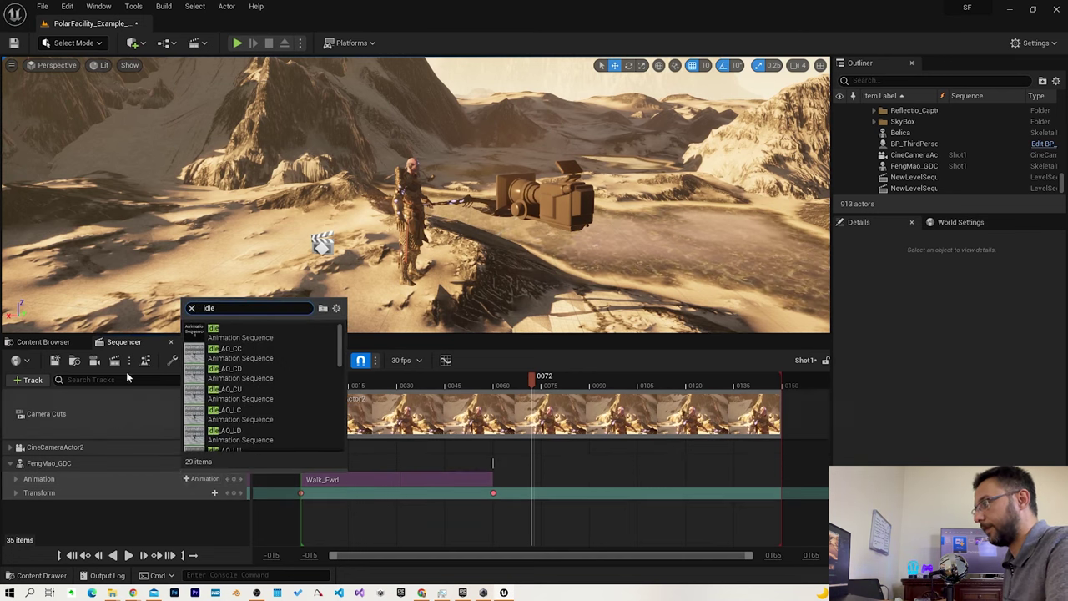
pyautogui.click(243, 330)
pyautogui.moveTo(598, 479); pyautogui.dragTo(559, 479)
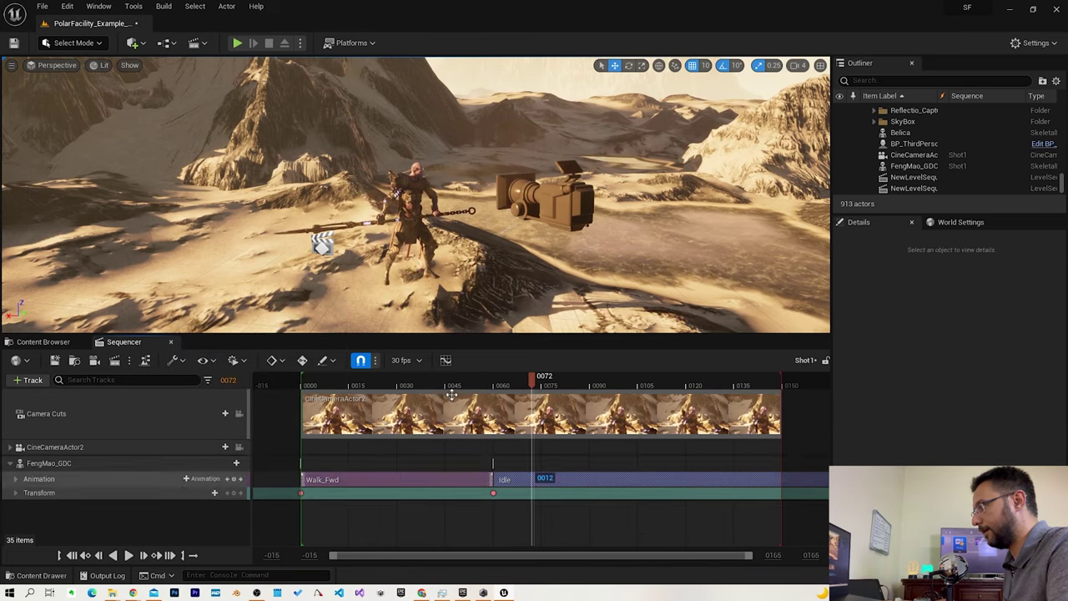
# Step: Scrub back and play the whole shot to check the walk-to-idle transition
pyautogui.moveTo(482, 378)
pyautogui.mouseDown()
pyautogui.moveTo(449, 380)
pyautogui.moveTo(535, 404)
pyautogui.moveTo(254, 430)
pyautogui.mouseUp()
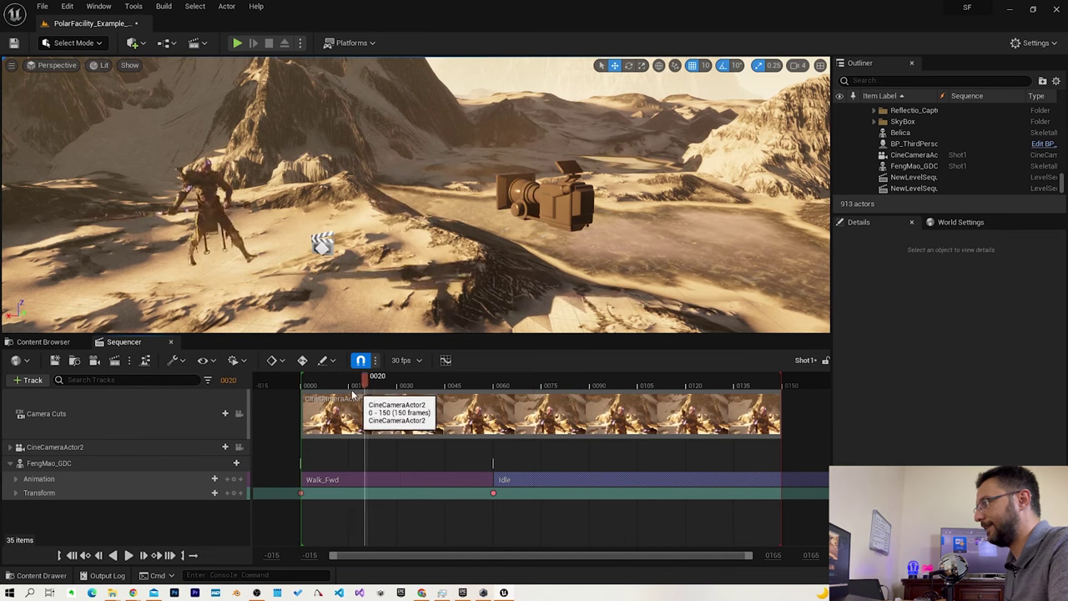
pyautogui.click(132, 558)
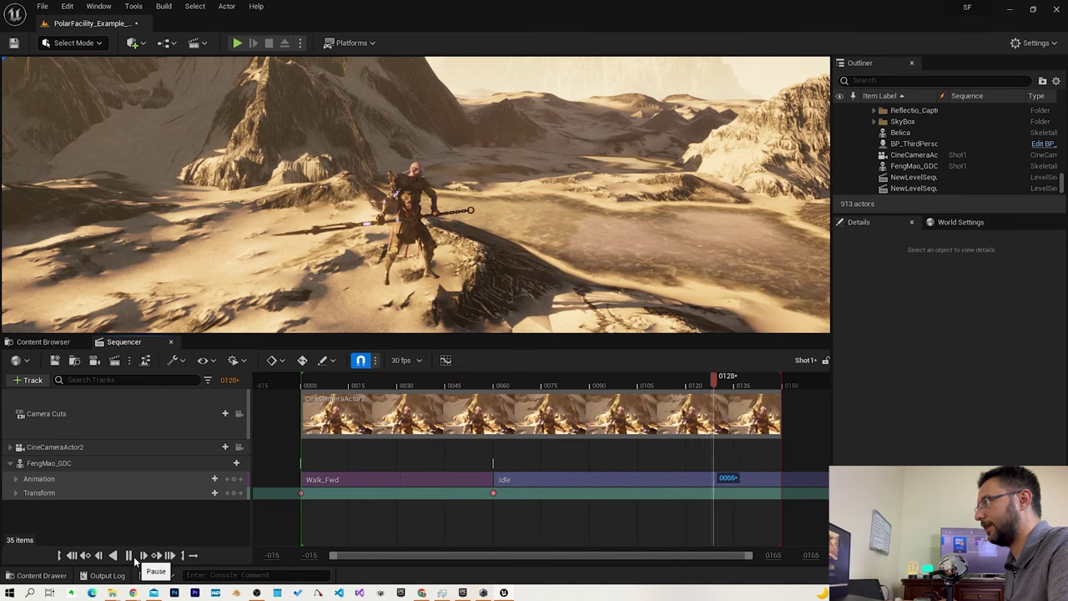
pyautogui.click(130, 555)
pyautogui.moveTo(322, 239); pyautogui.dragTo(376, 242, button='right')
pyautogui.click(392, 292)
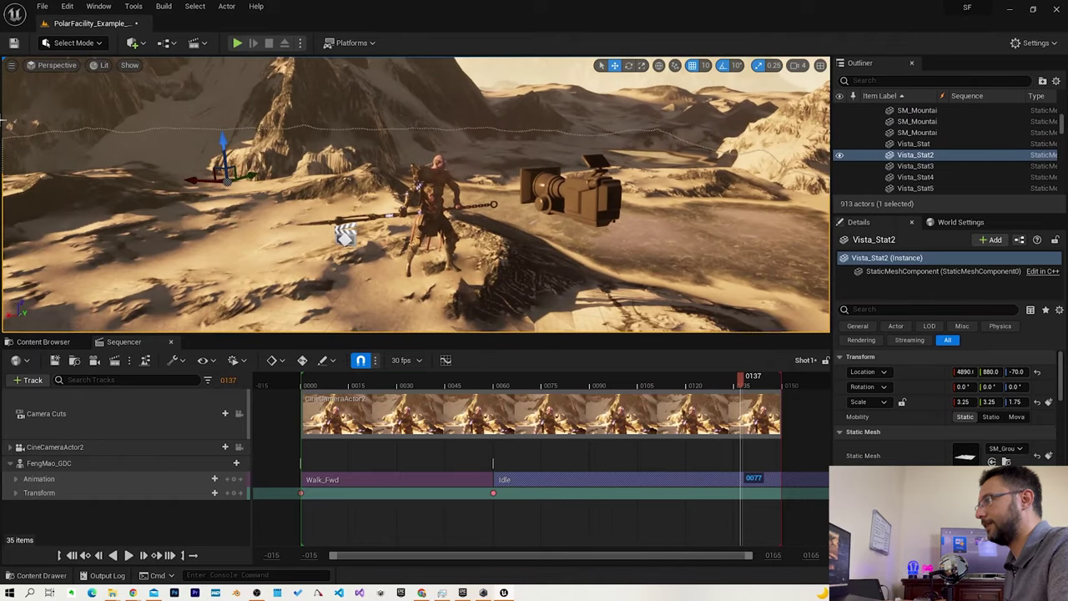
# Step: Look through CineCameraActor2, play Shot1 from frame 27, then open the Actor To Sequencer list
pyautogui.click(56, 65)
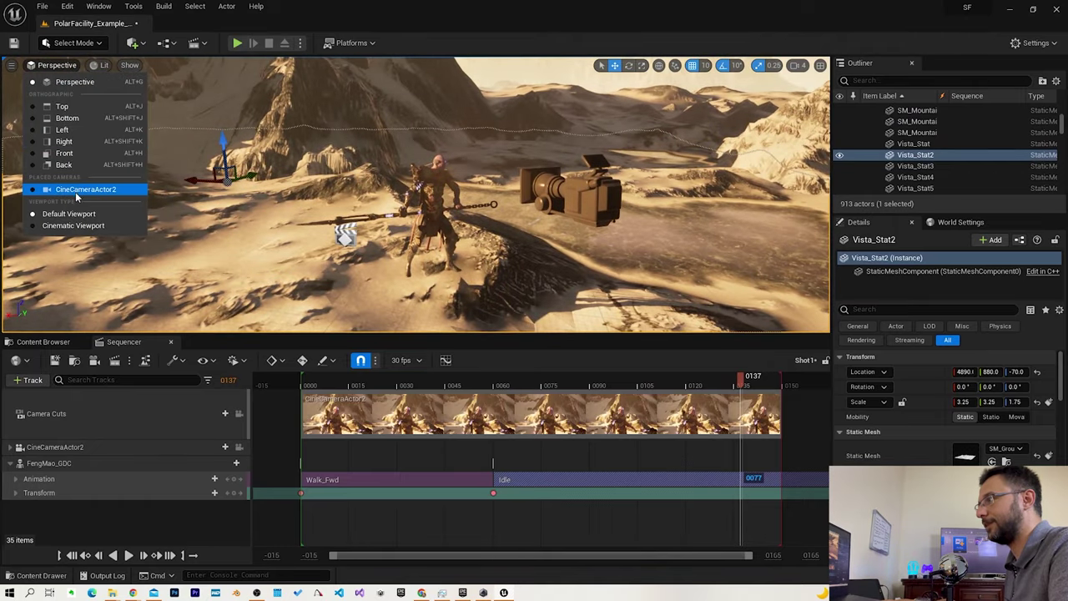
pyautogui.click(73, 225)
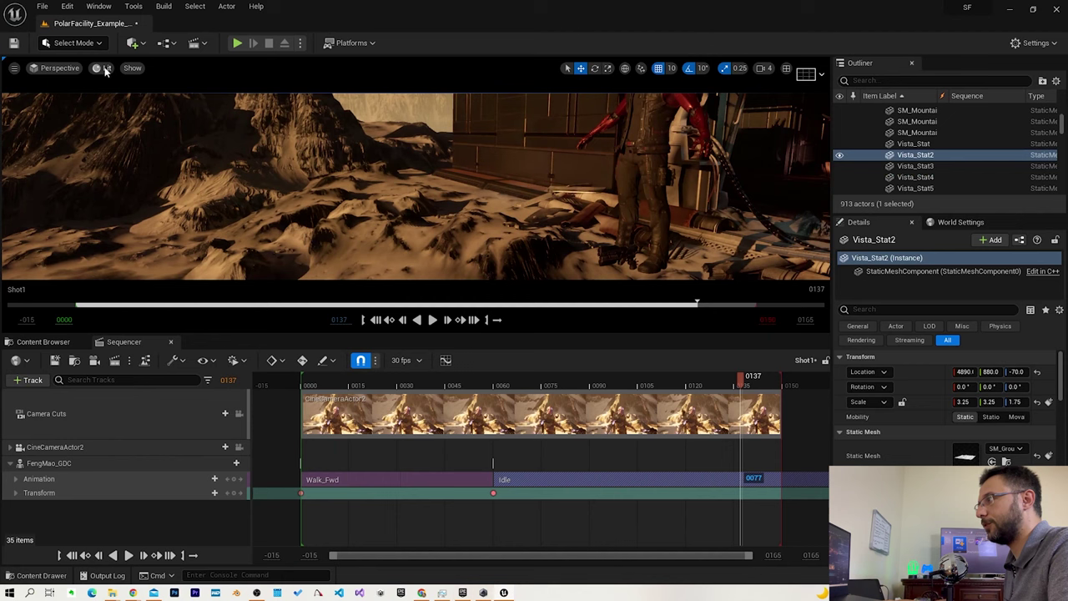
pyautogui.click(60, 70)
pyautogui.click(88, 192)
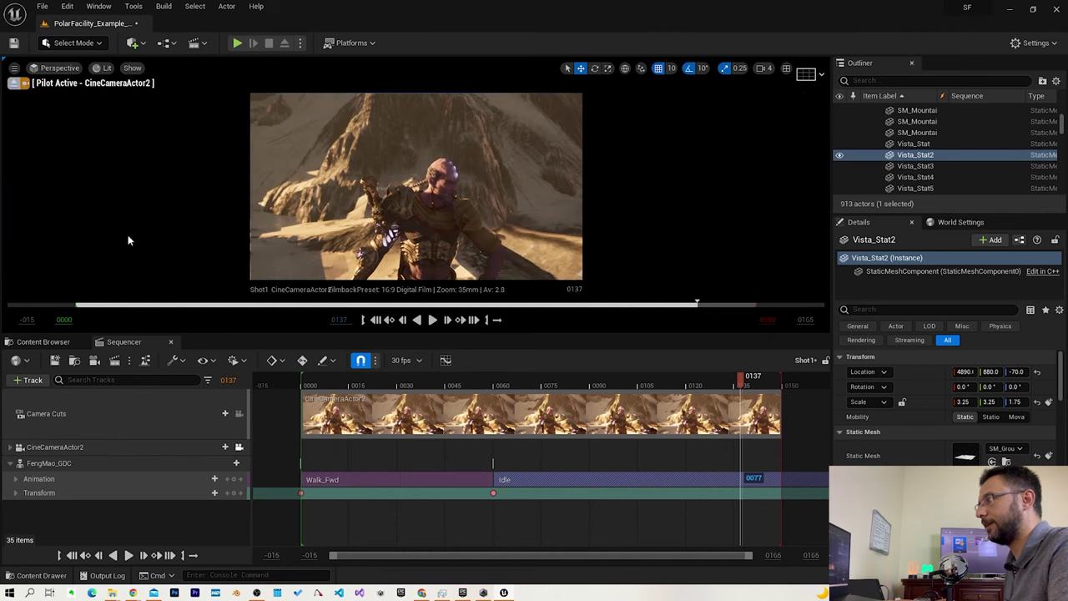
pyautogui.click(388, 384)
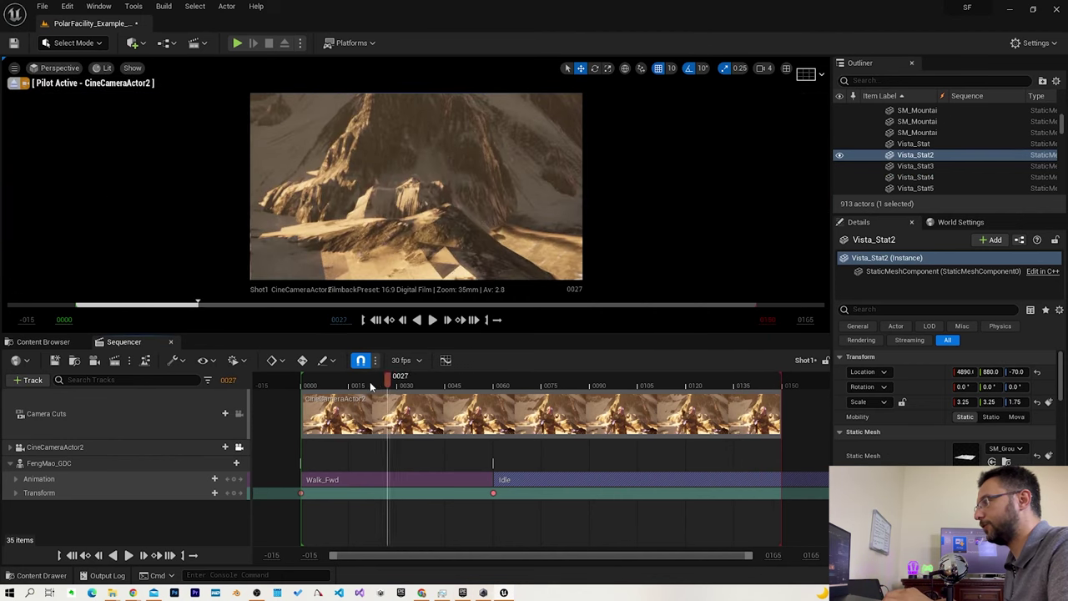
pyautogui.click(128, 556)
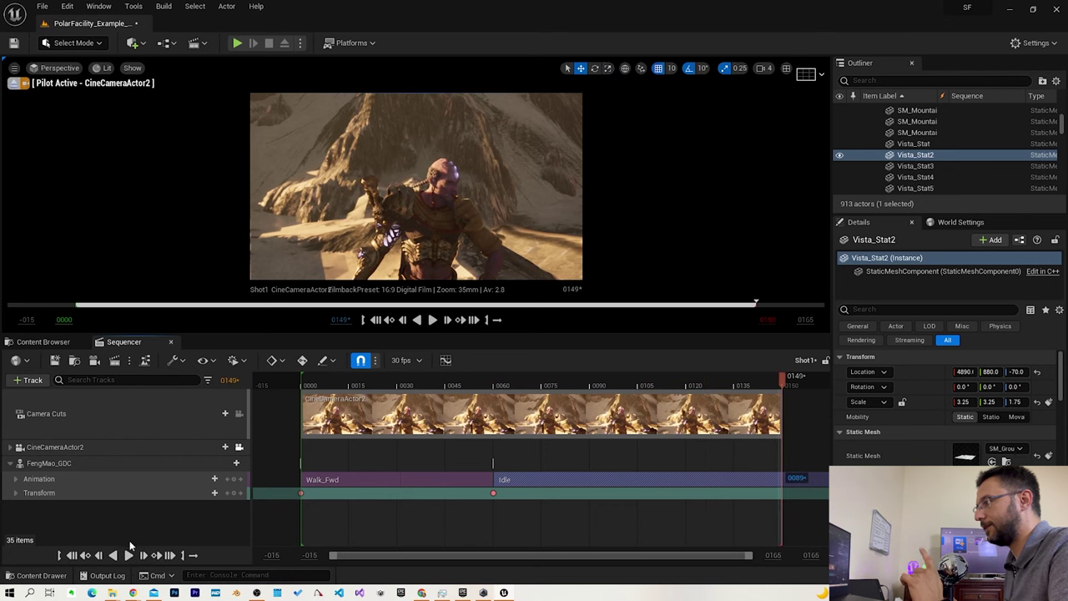
pyautogui.click(30, 380)
# Step: Find and preview the wind_woosh_loop sound in the root Content folder
pyautogui.moveTo(92, 398)
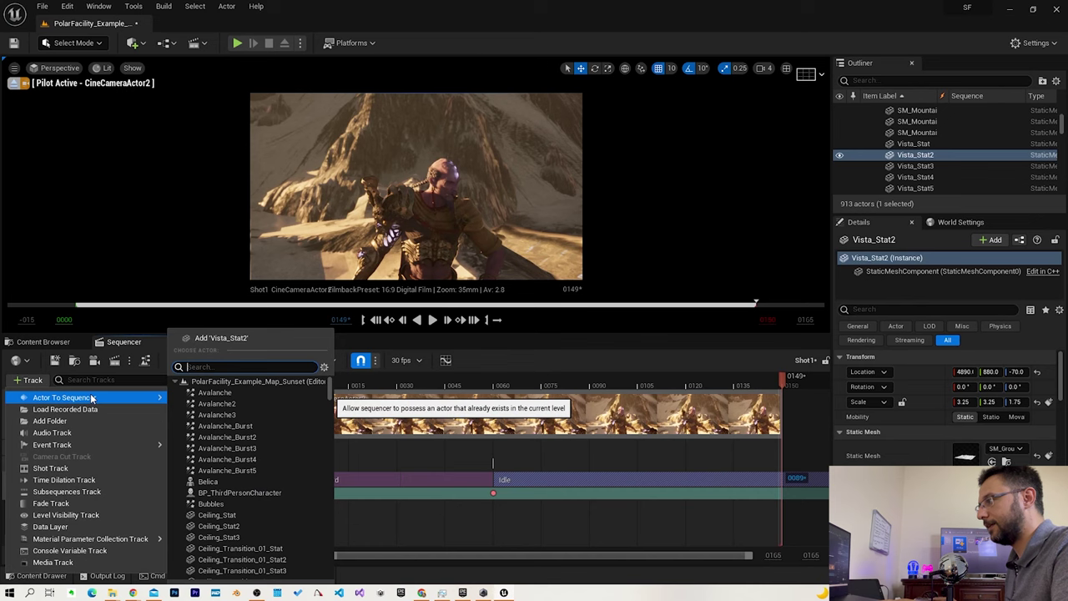
pyautogui.write('wind')
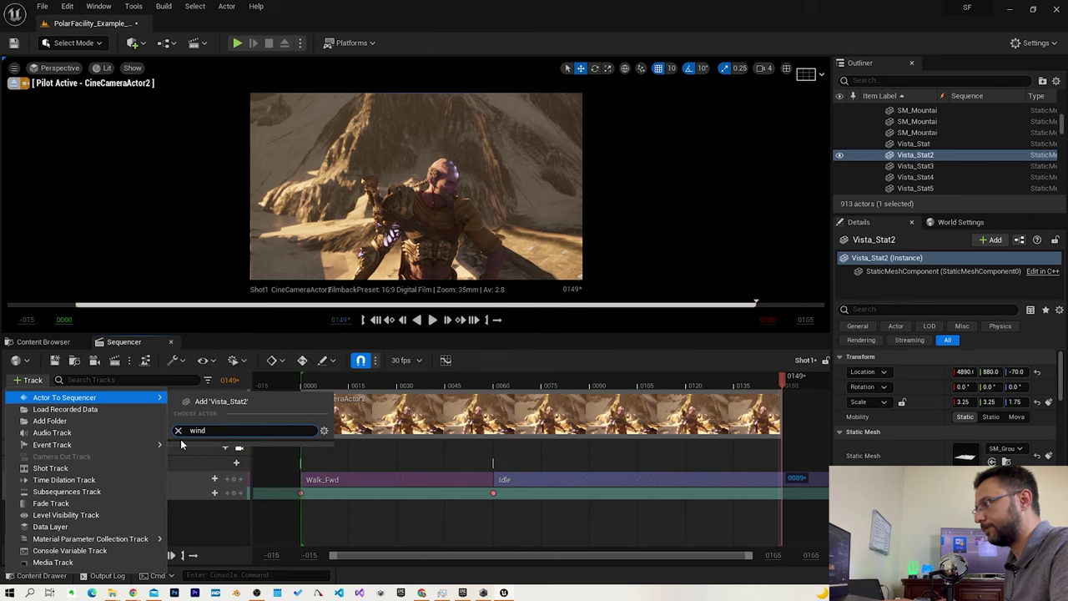
pyautogui.click(209, 465)
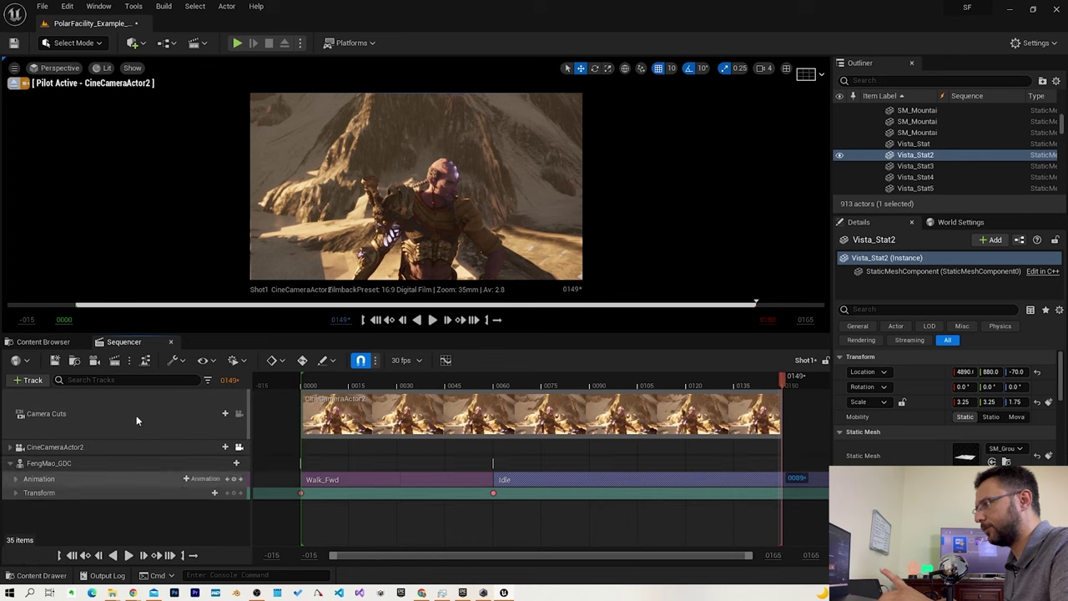
pyautogui.click(46, 342)
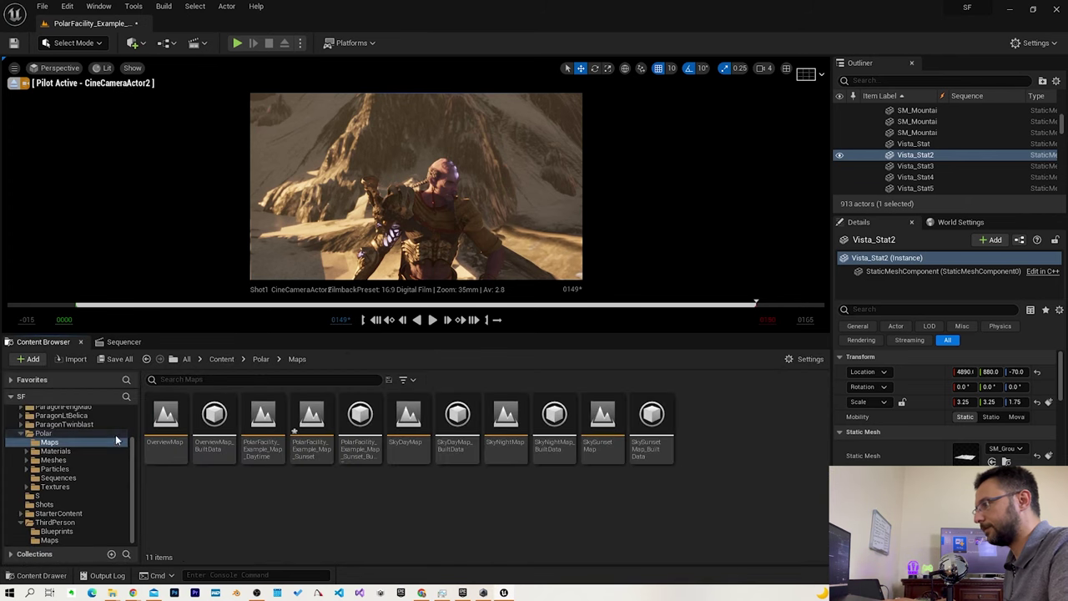
pyautogui.scroll(3, 61, 429)
pyautogui.click(43, 421)
pyautogui.click(702, 414)
# Step: Return to Shot1 and drag wind_woosh_loop into the Sequencer timeline
pyautogui.click(113, 344)
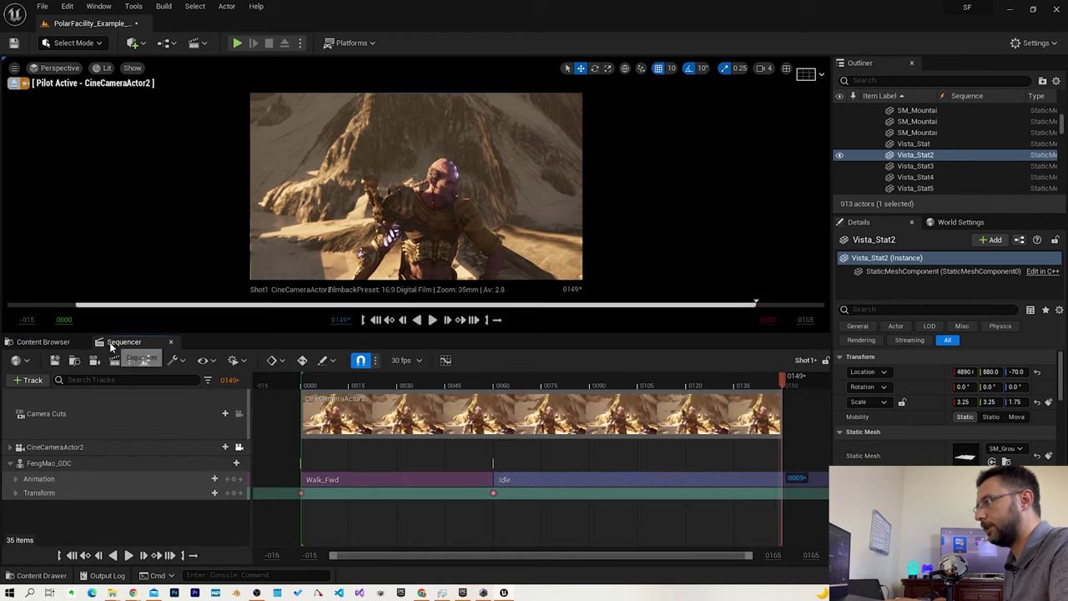
pyautogui.click(30, 380)
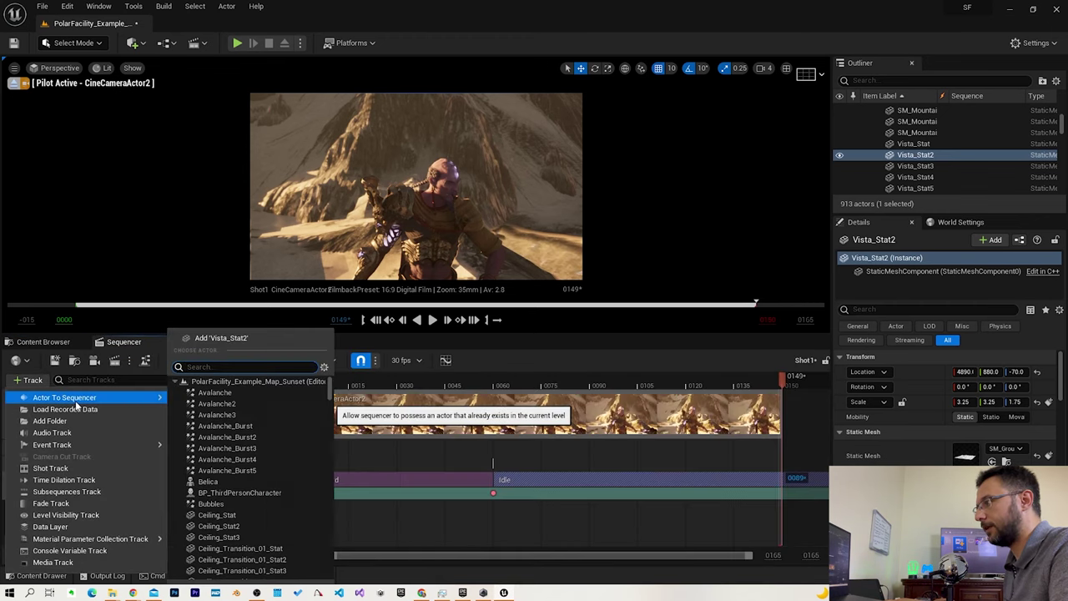
pyautogui.write('wa')
pyautogui.press('BackSpace')
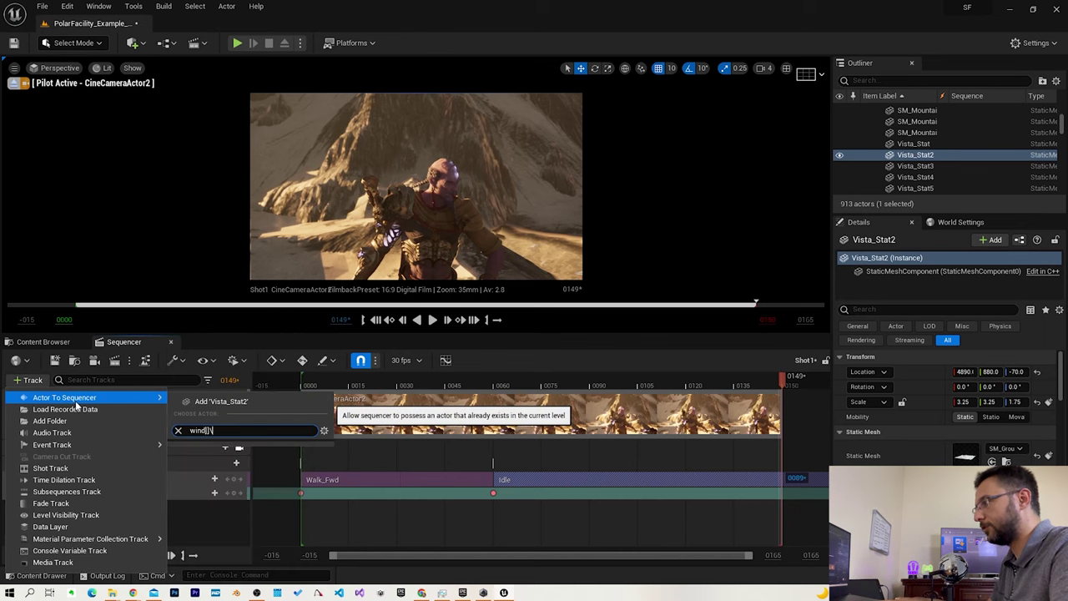
pyautogui.click(43, 342)
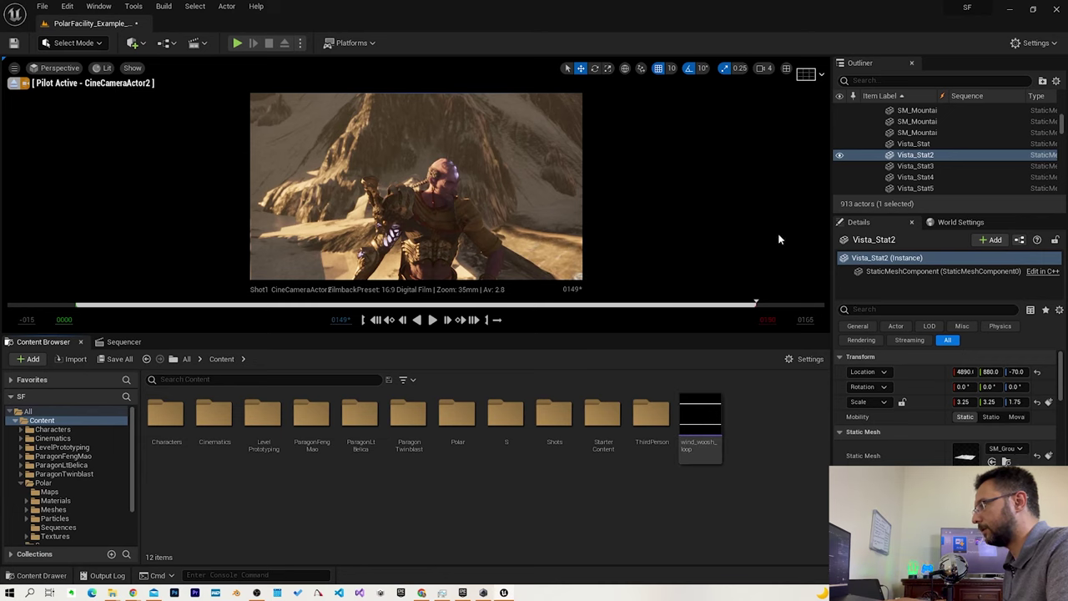
pyautogui.moveTo(701, 413)
pyautogui.mouseDown()
pyautogui.moveTo(132, 343)
pyautogui.moveTo(79, 510)
pyautogui.mouseUp()
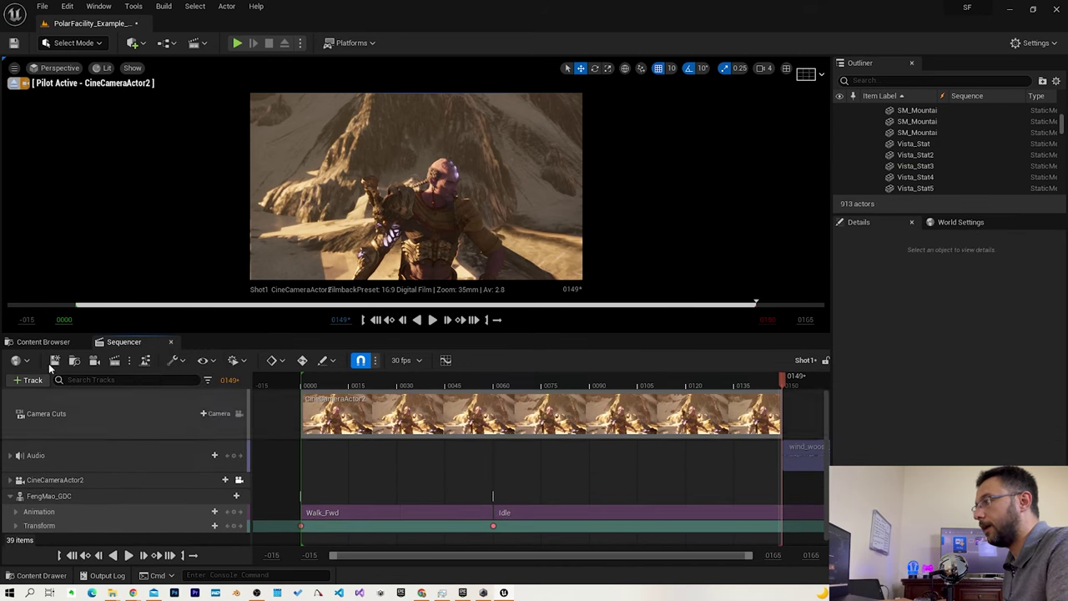
# Step: Add an Audio track and position the wind_woosh_loop clip to start at frame 0000
pyautogui.click(31, 382)
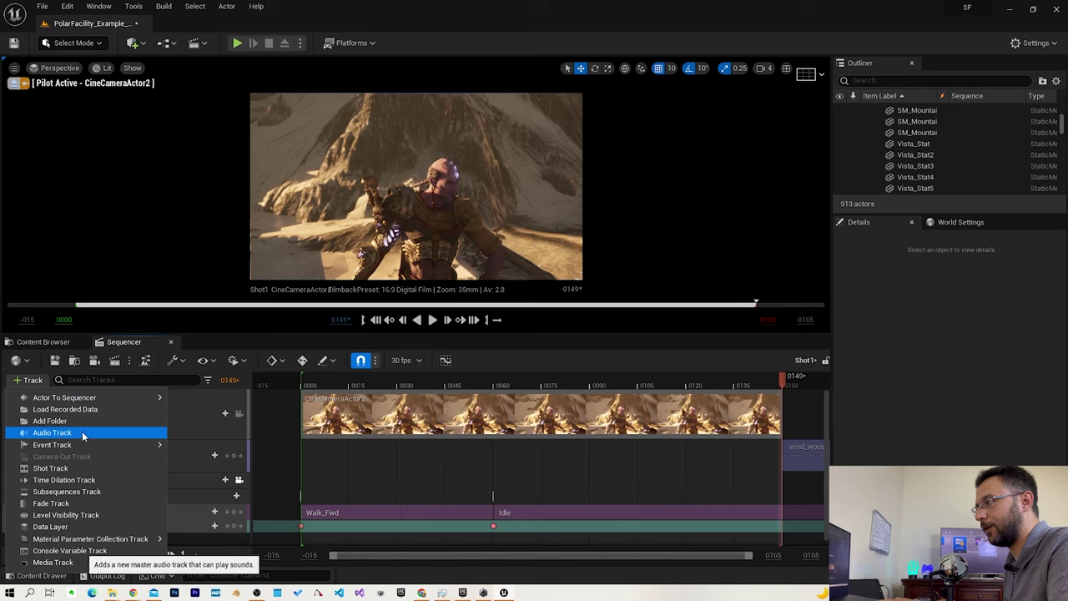
pyautogui.click(81, 432)
pyautogui.click(170, 461)
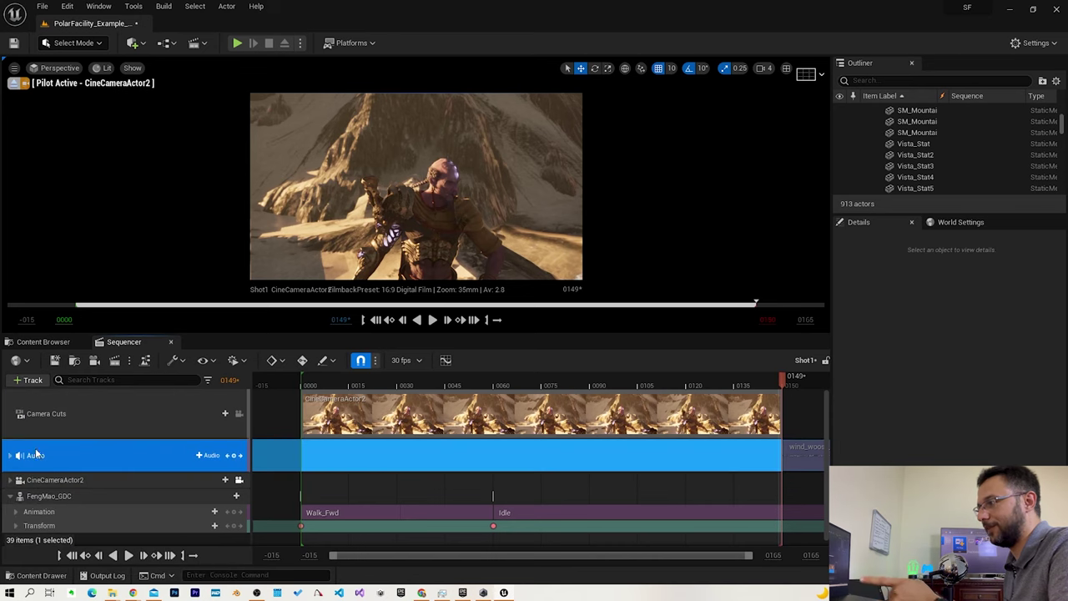
pyautogui.click(11, 457)
pyautogui.click(11, 456)
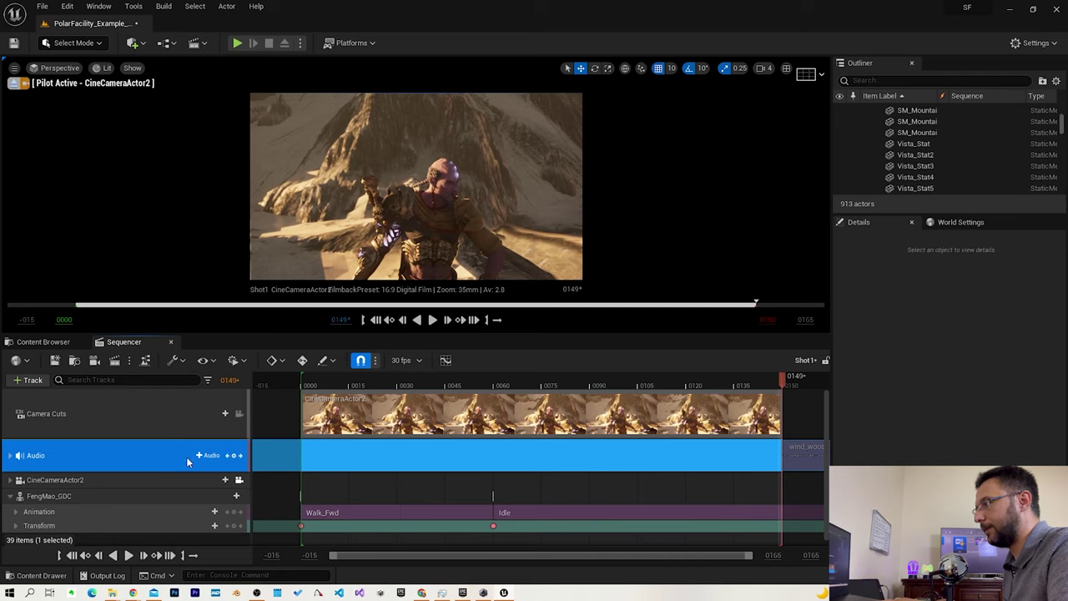
pyautogui.moveTo(813, 456); pyautogui.dragTo(330, 456)
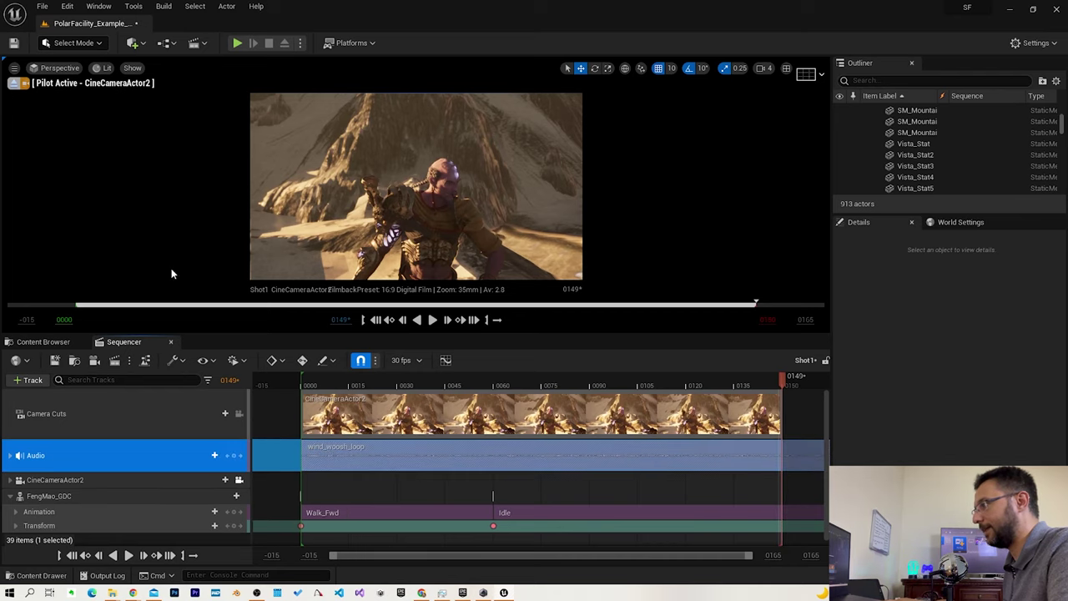
pyautogui.click(299, 380)
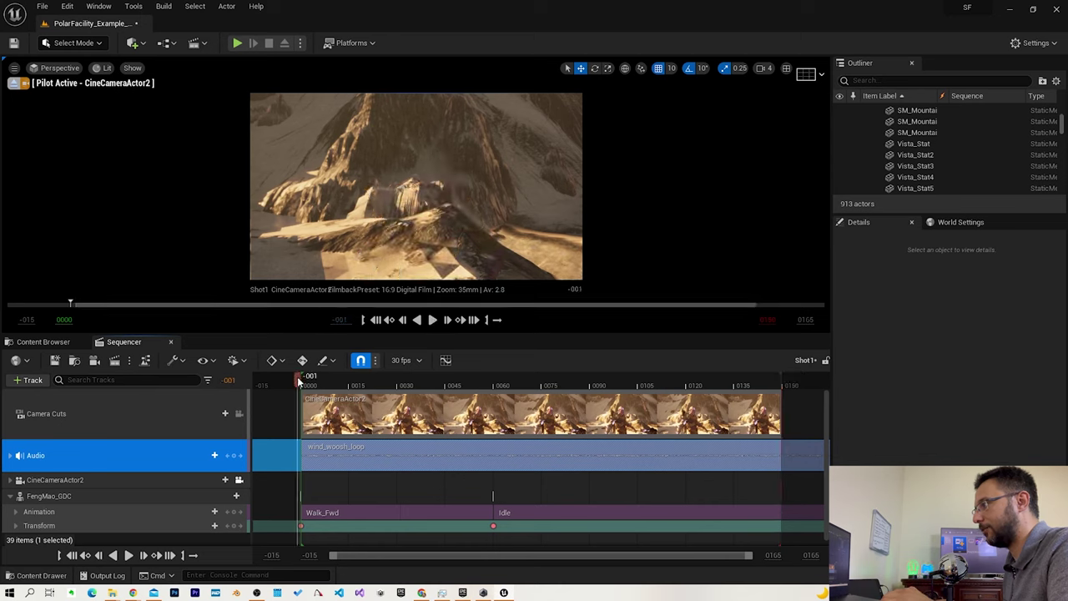
# Step: Play the shot with wind audio, pause at frame 53, and unhide the Emitter snow particles
pyautogui.click(432, 321)
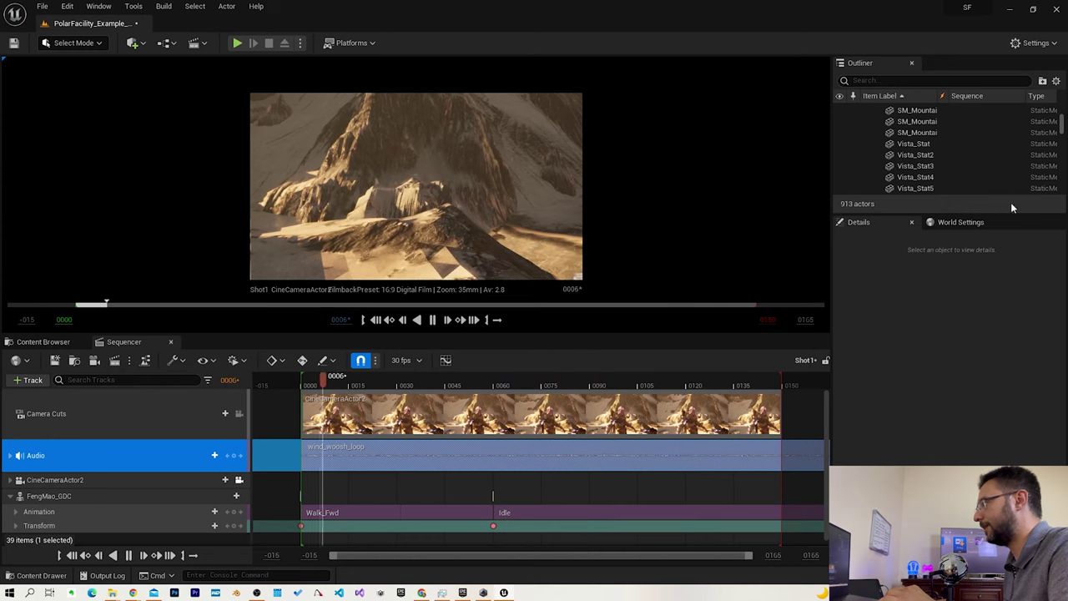
pyautogui.click(436, 322)
pyautogui.scroll(3, 1044, 125)
pyautogui.moveTo(1062, 128); pyautogui.dragTo(1064, 100)
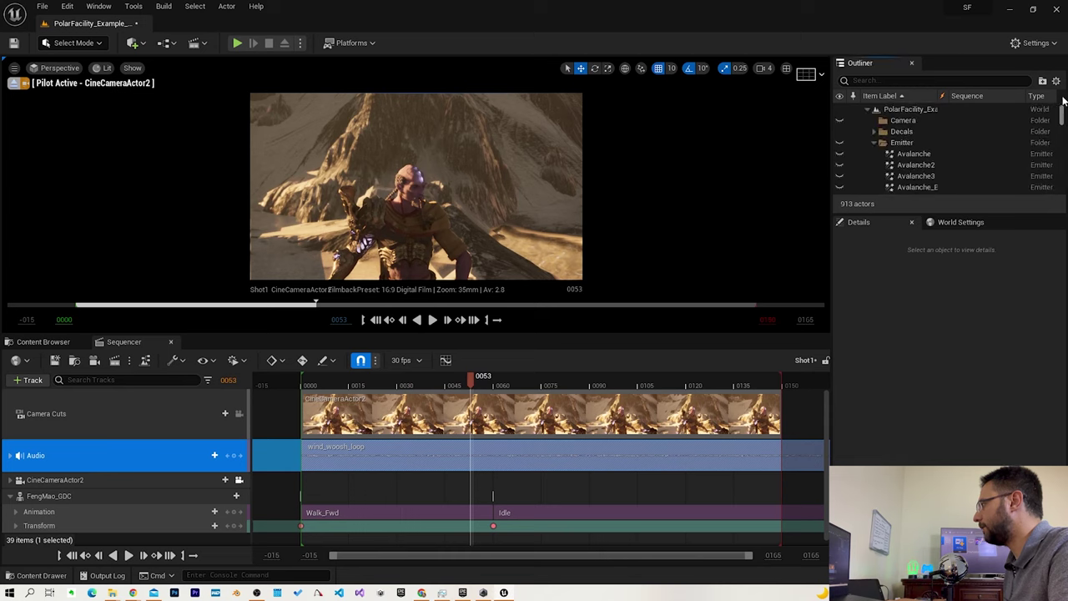
pyautogui.click(840, 143)
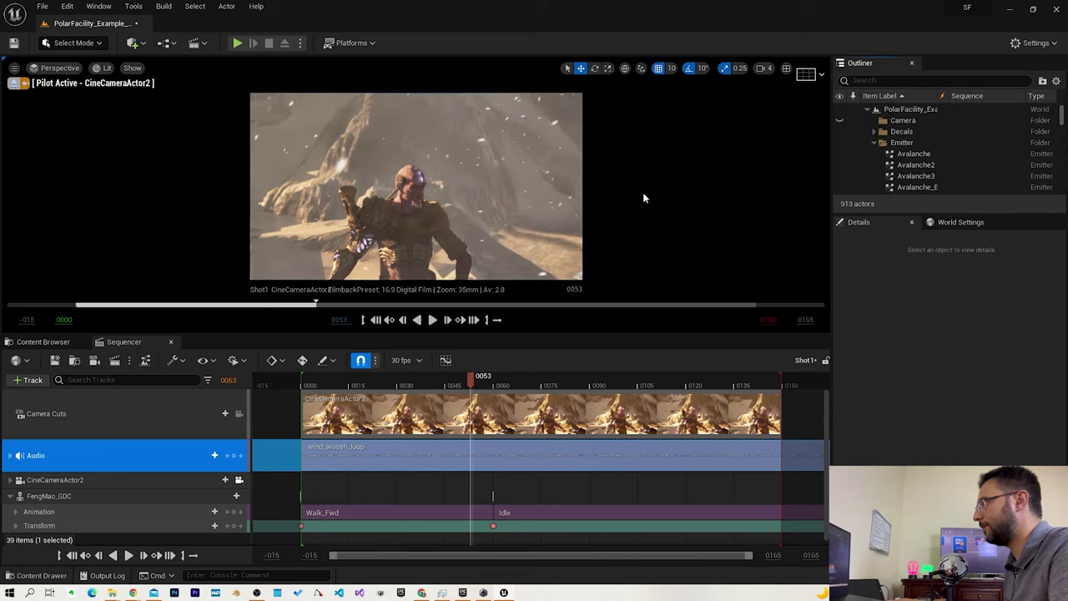
# Step: Replay Shot1 from the start with falling snow, pausing at frame 59
pyautogui.moveTo(469, 380); pyautogui.dragTo(302, 380)
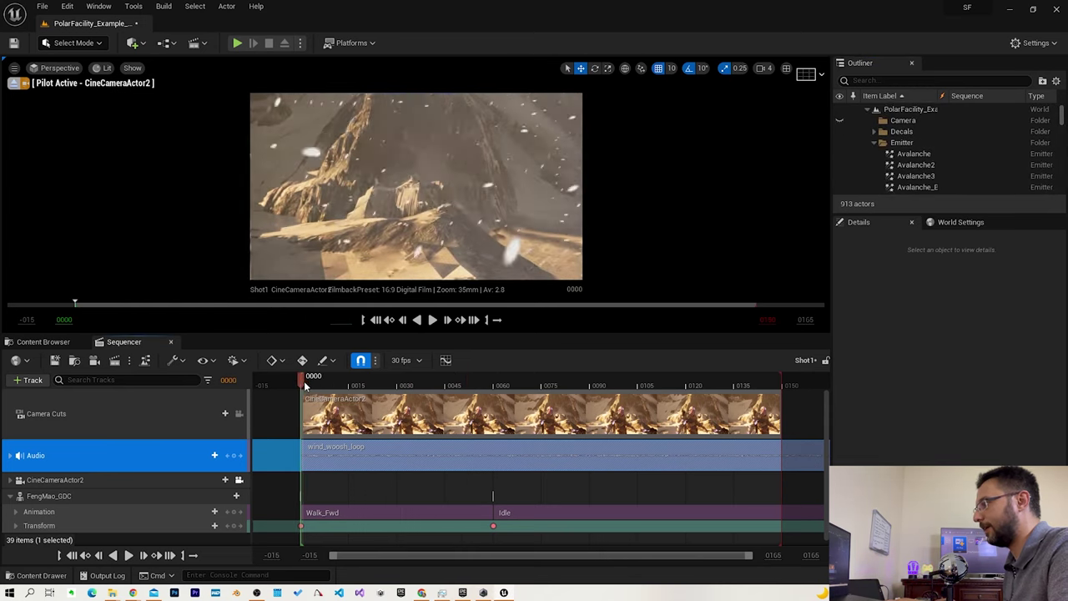
pyautogui.click(439, 322)
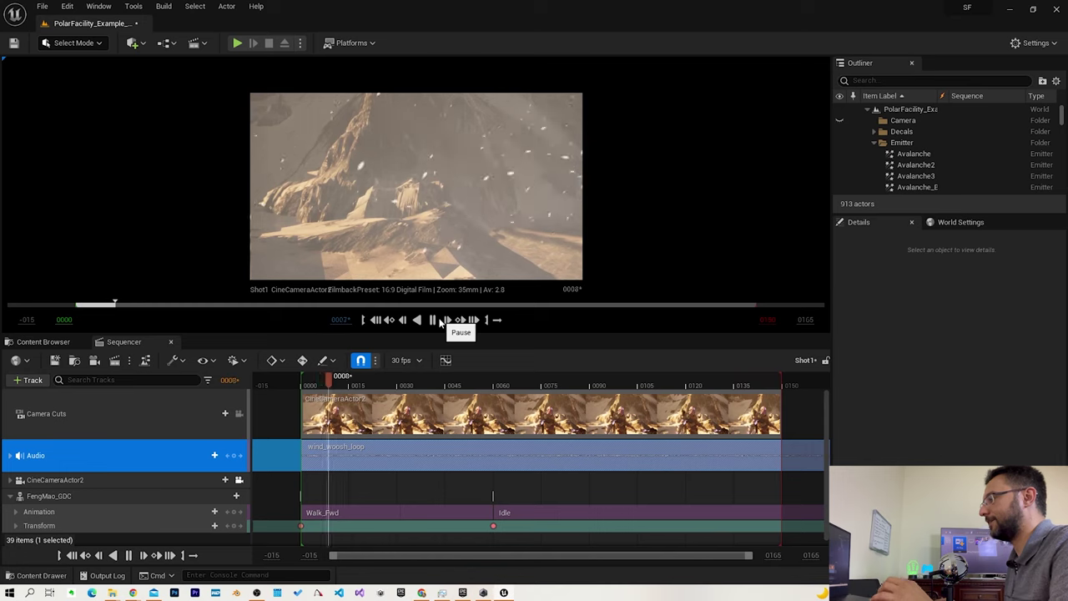
pyautogui.click(433, 321)
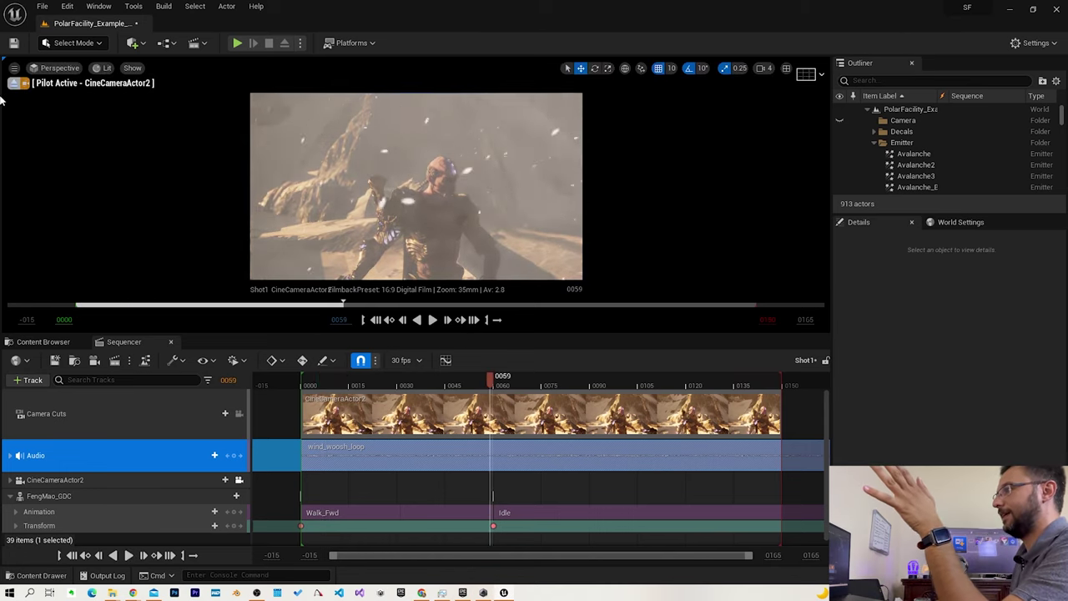
pyautogui.click(55, 68)
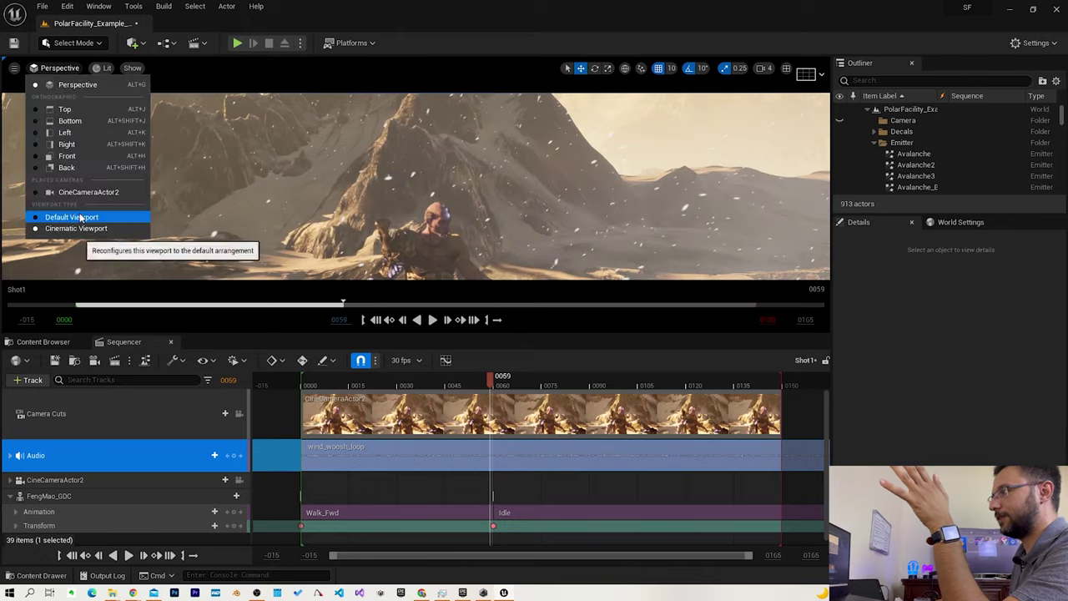
# Step: Switch back to the Default Viewport and zoom out the Sequencer timeline
pyautogui.click(71, 216)
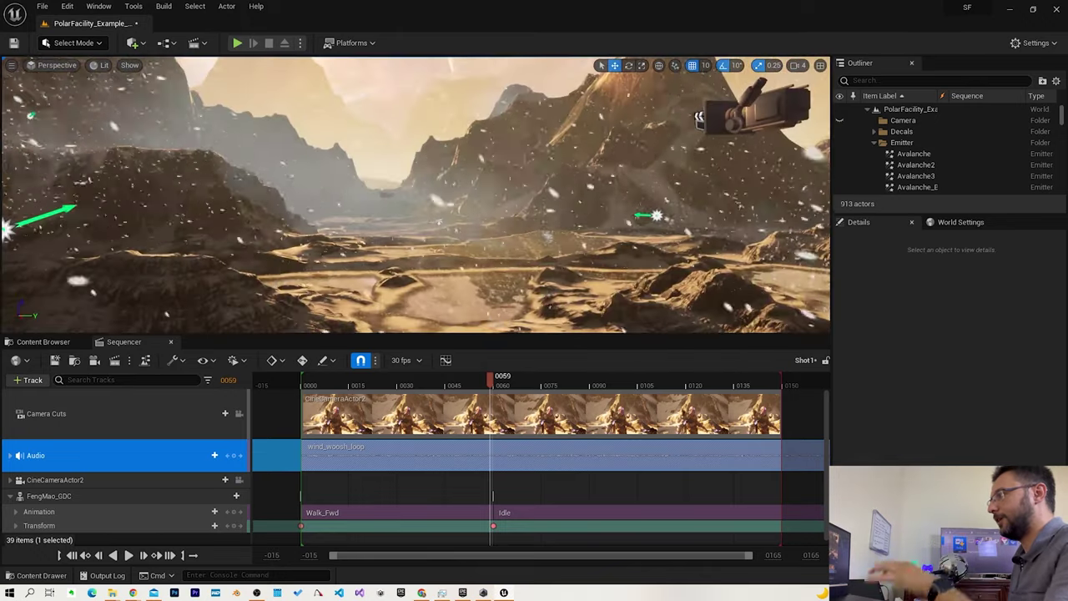
pyautogui.moveTo(416, 194); pyautogui.dragTo(367, 200, button='right')
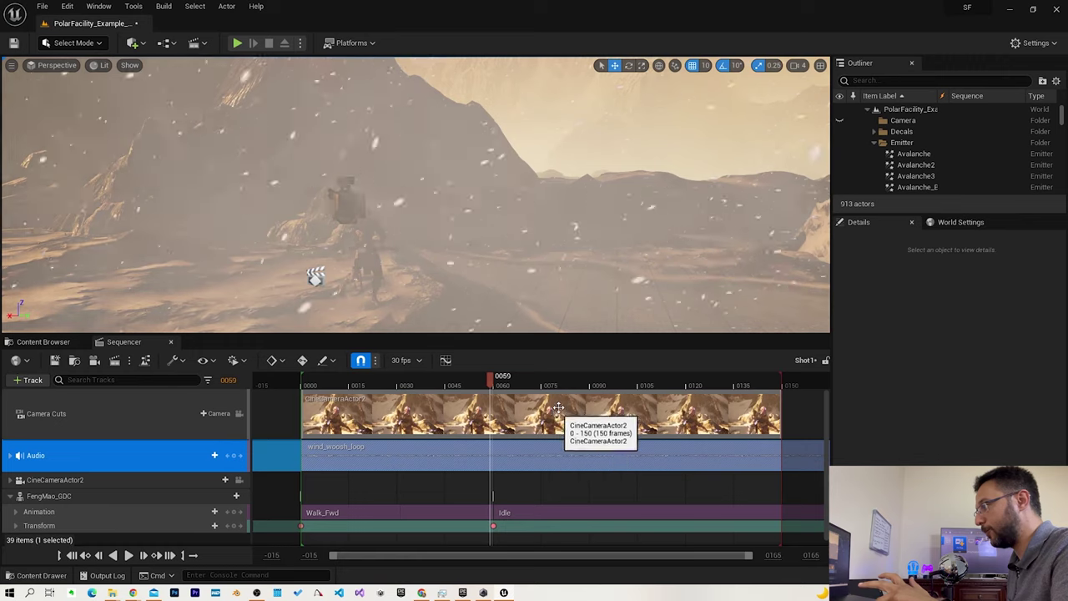
pyautogui.keyDown('ctrl'); pyautogui.scroll(-2, 551, 422); pyautogui.keyUp('ctrl')
pyautogui.keyDown('ctrl'); pyautogui.scroll(-1, 559, 410); pyautogui.keyUp('ctrl')
pyautogui.keyDown('ctrl'); pyautogui.scroll(-1, 559, 410); pyautogui.keyUp('ctrl')
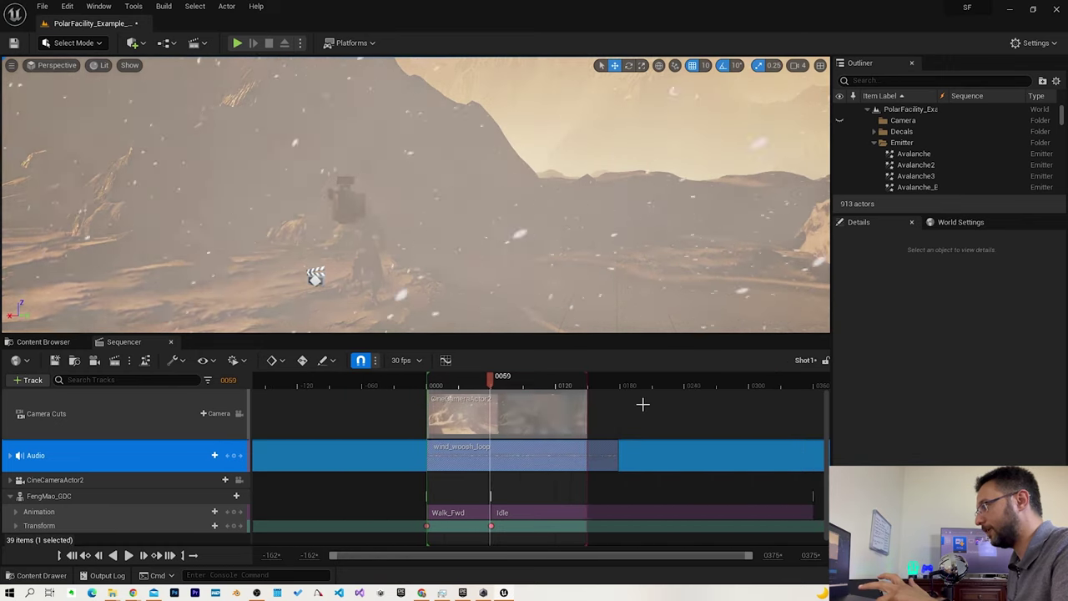
pyautogui.keyDown('ctrl'); pyautogui.scroll(-1, 641, 403); pyautogui.keyUp('ctrl')
# Step: Trim FengMao's Idle section so it ends near frame 167, alongside the wind audio
pyautogui.moveTo(663, 409)
pyautogui.mouseDown(button='right')
pyautogui.moveTo(561, 427)
pyautogui.moveTo(522, 398)
pyautogui.mouseUp(button='right')
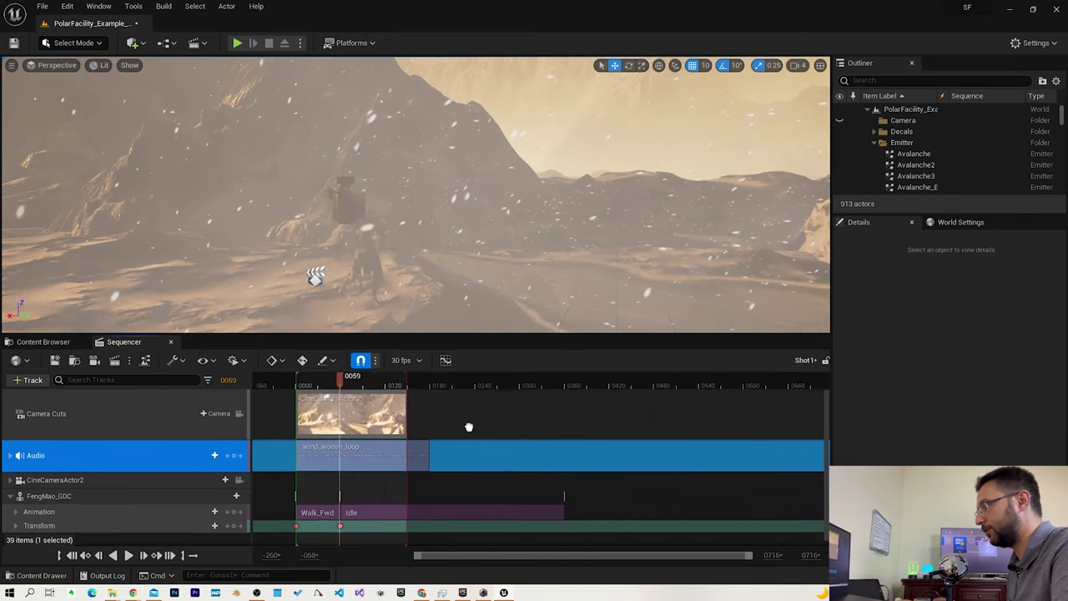
pyautogui.click(522, 506)
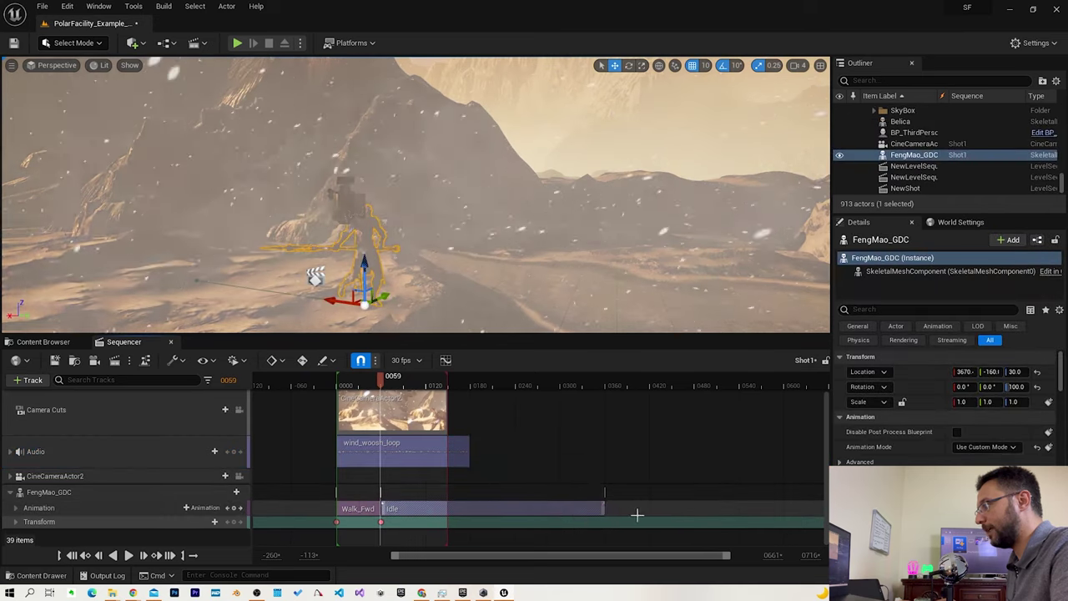
pyautogui.moveTo(607, 508); pyautogui.dragTo(468, 509)
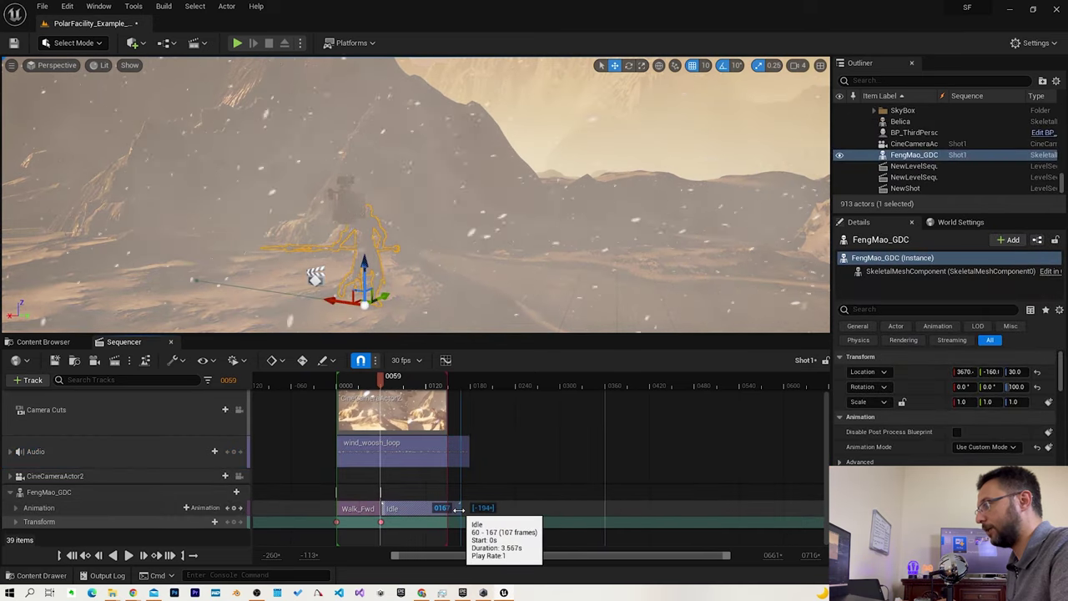
pyautogui.click(453, 470)
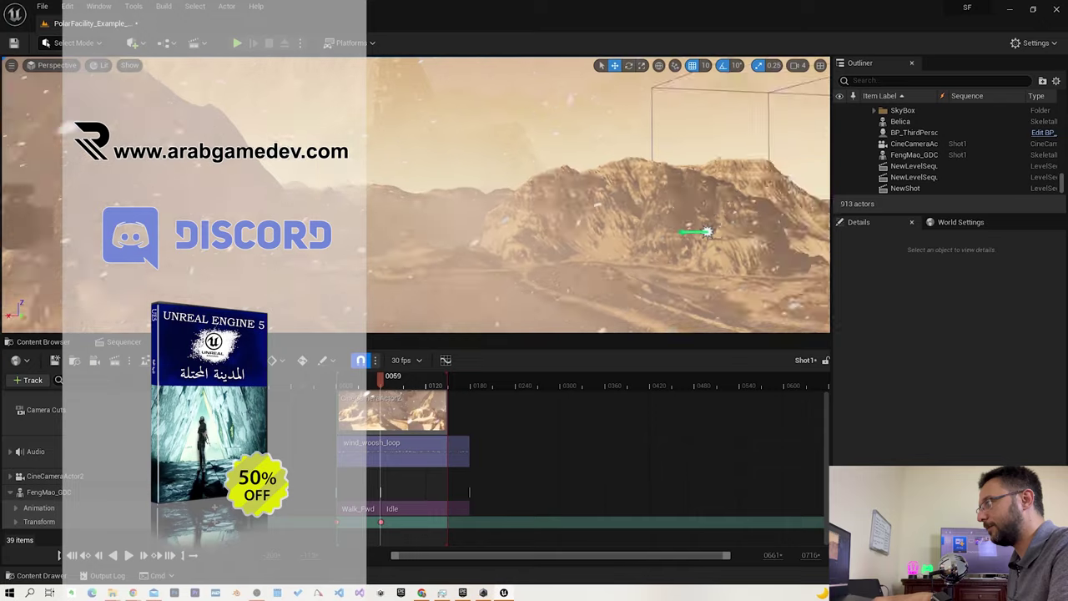
pyautogui.moveTo(501, 209); pyautogui.dragTo(501, 209, button='right')
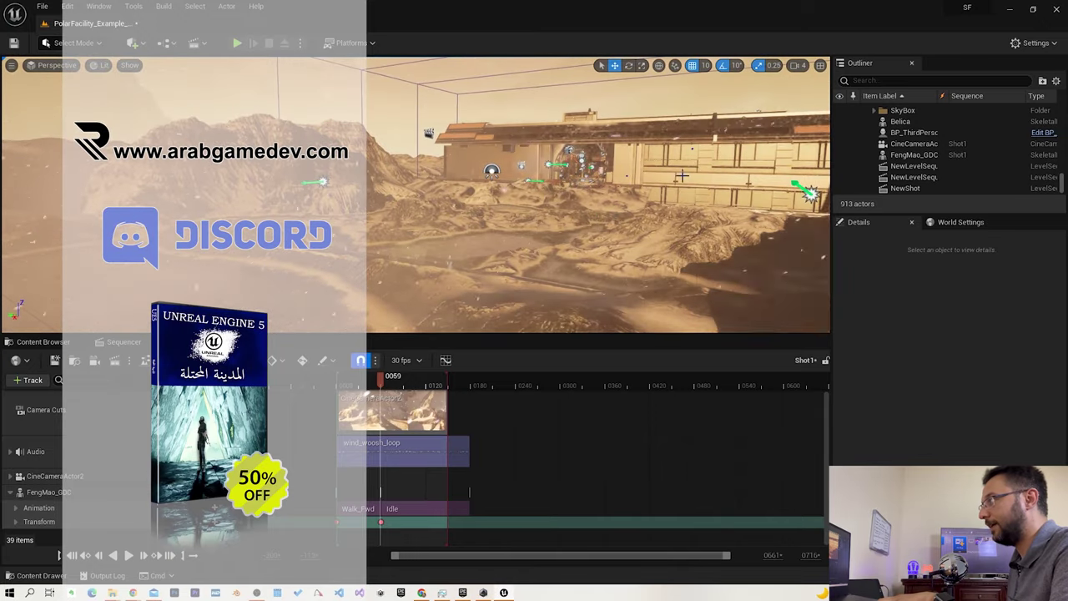